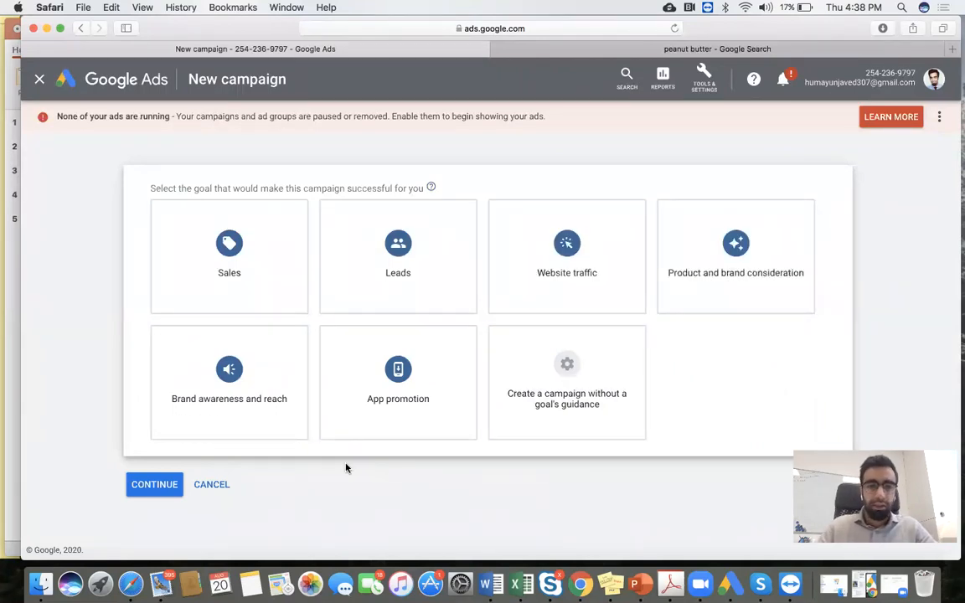
Step: Choose Leads as the new campaign's goal and Search as its campaign type
{"action": "left_click", "coordinate": [352, 270]}
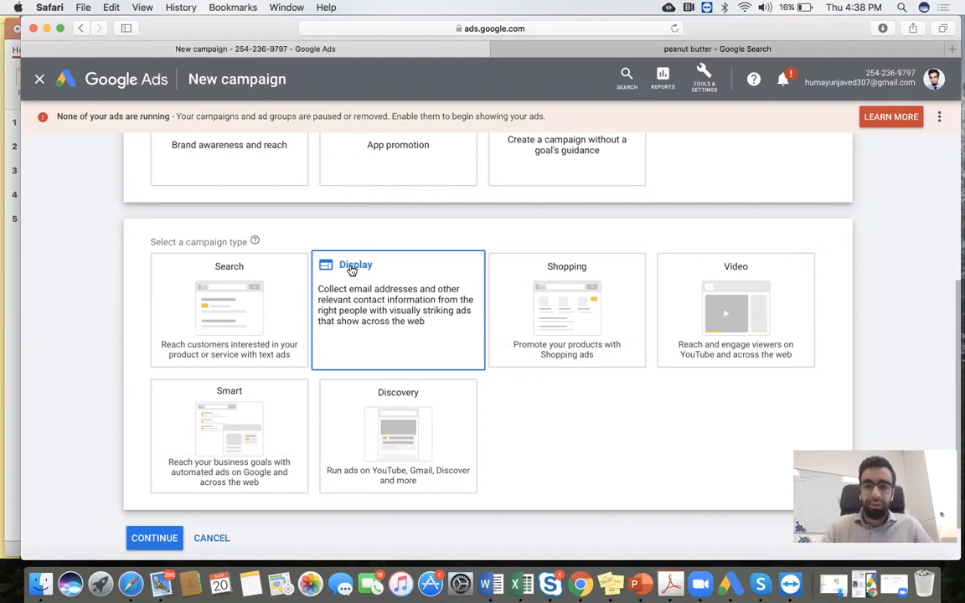
{"action": "scroll", "coordinate": [168, 251], "scroll_direction": "up", "scroll_amount": 5}
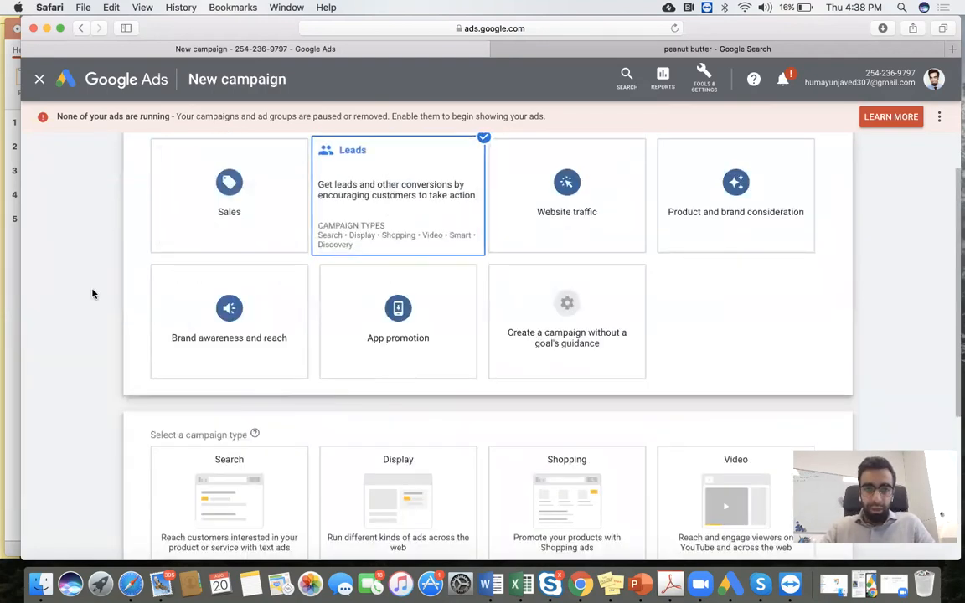
{"action": "mouse_move", "coordinate": [340, 169]}
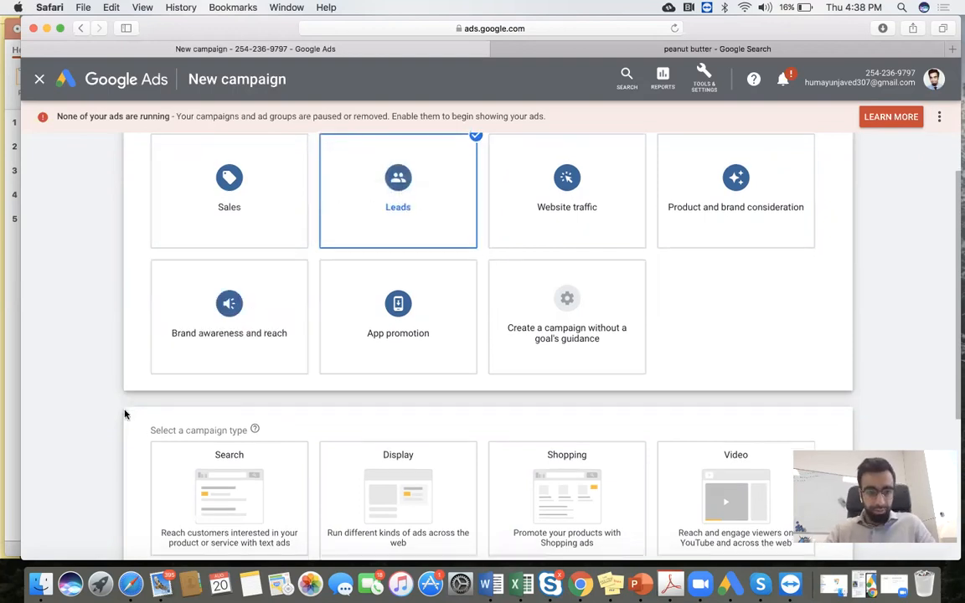
{"action": "scroll", "coordinate": [124, 413], "scroll_direction": "down", "scroll_amount": 5}
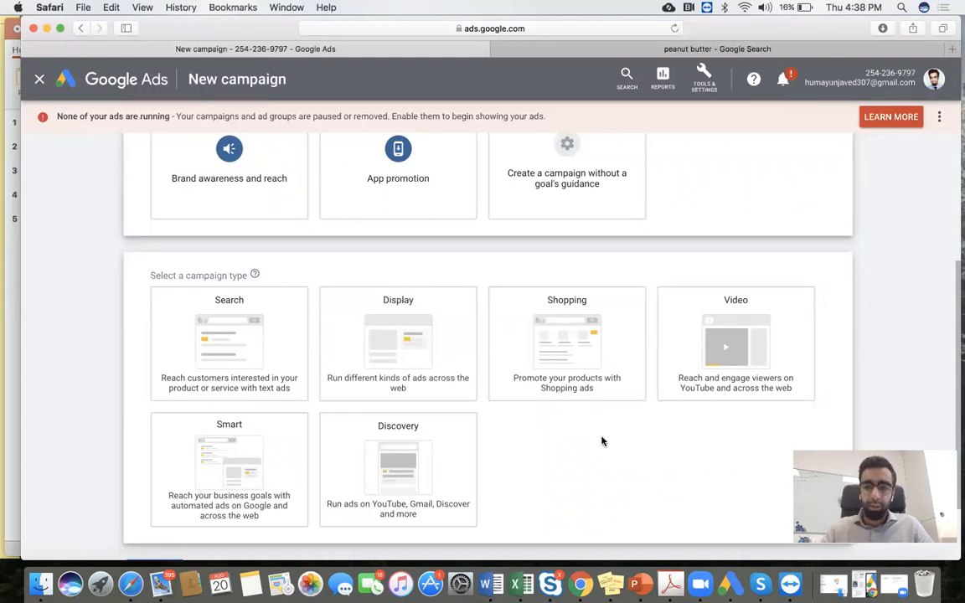
{"action": "left_click", "coordinate": [213, 346]}
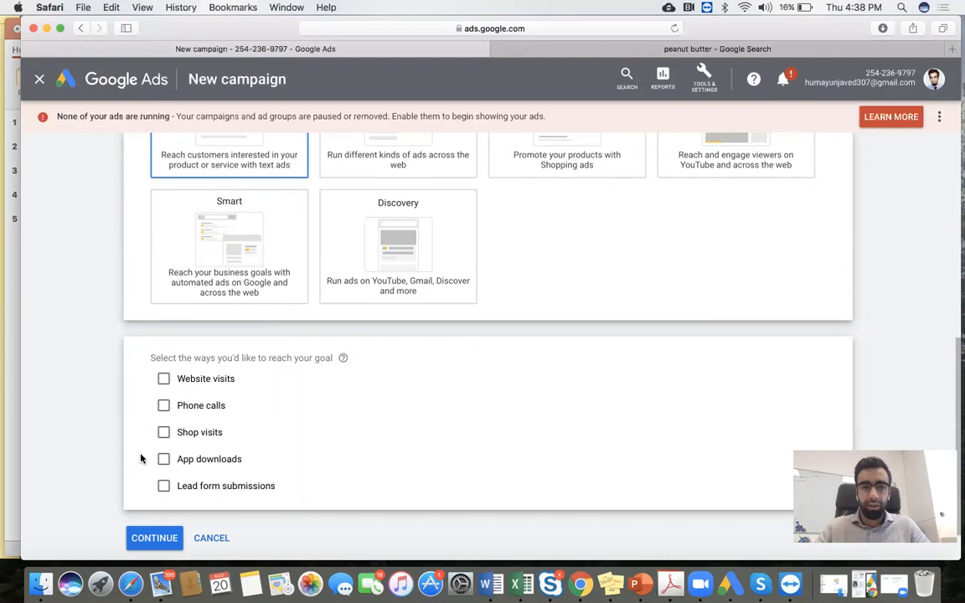
{"action": "scroll", "coordinate": [105, 354], "scroll_direction": "up", "scroll_amount": 3}
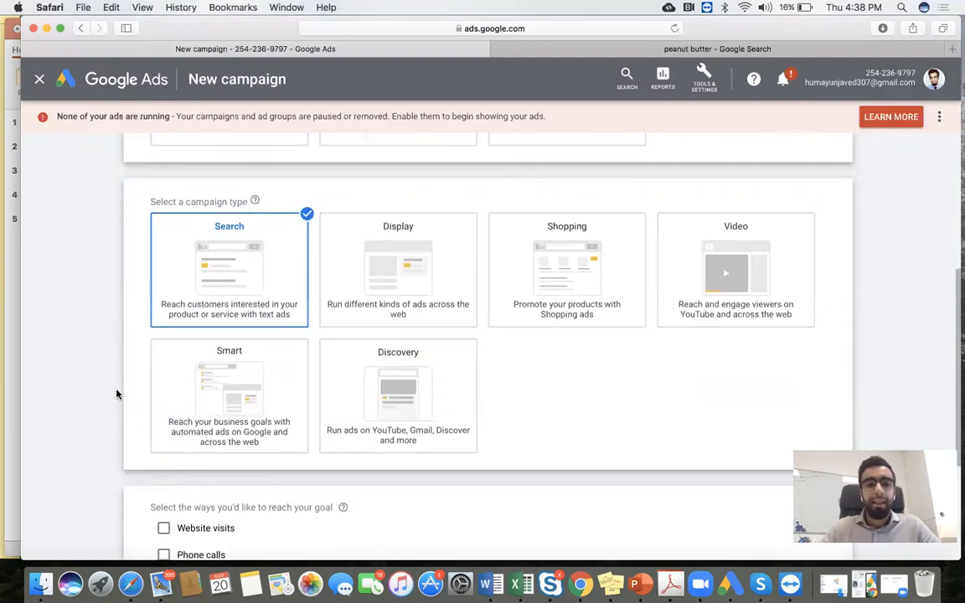
{"action": "scroll", "coordinate": [122, 432], "scroll_direction": "down", "scroll_amount": 4}
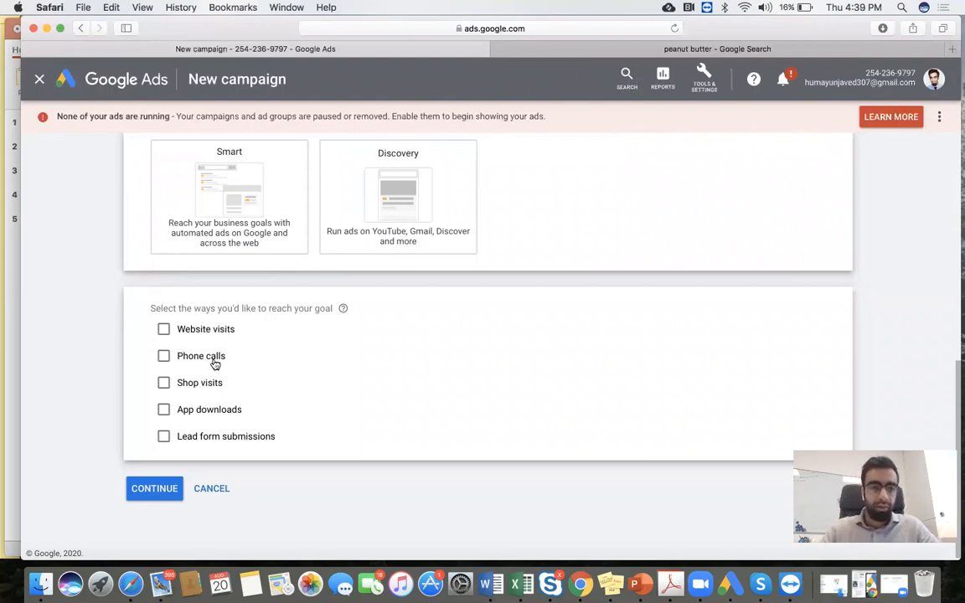
{"action": "scroll", "coordinate": [120, 335], "scroll_direction": "up", "scroll_amount": 3}
{"action": "scroll", "coordinate": [233, 346], "scroll_direction": "down", "scroll_amount": 3}
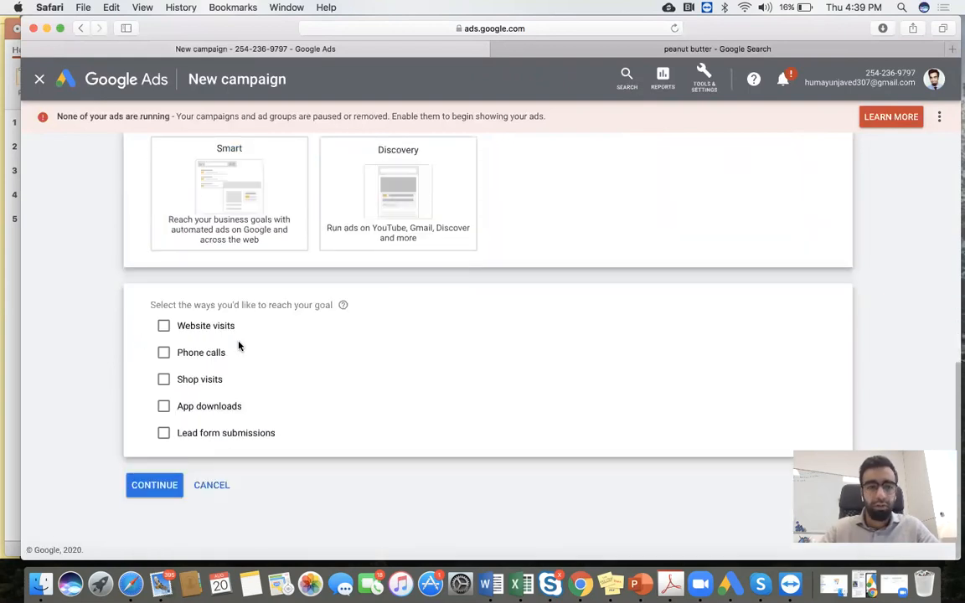
{"action": "left_click", "coordinate": [165, 325]}
{"action": "left_click", "coordinate": [268, 355]}
{"action": "type", "text": "WW"}
{"action": "key", "text": "BackSpace"}
{"action": "key", "text": "BackSpace"}
{"action": "type", "text": "ww"}
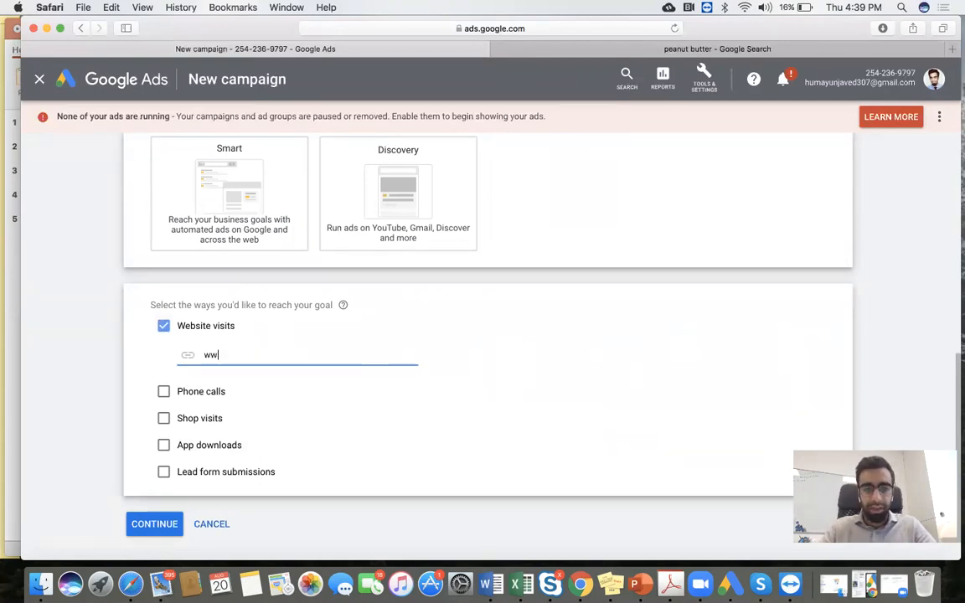
{"action": "type", "text": "w.test.de"}
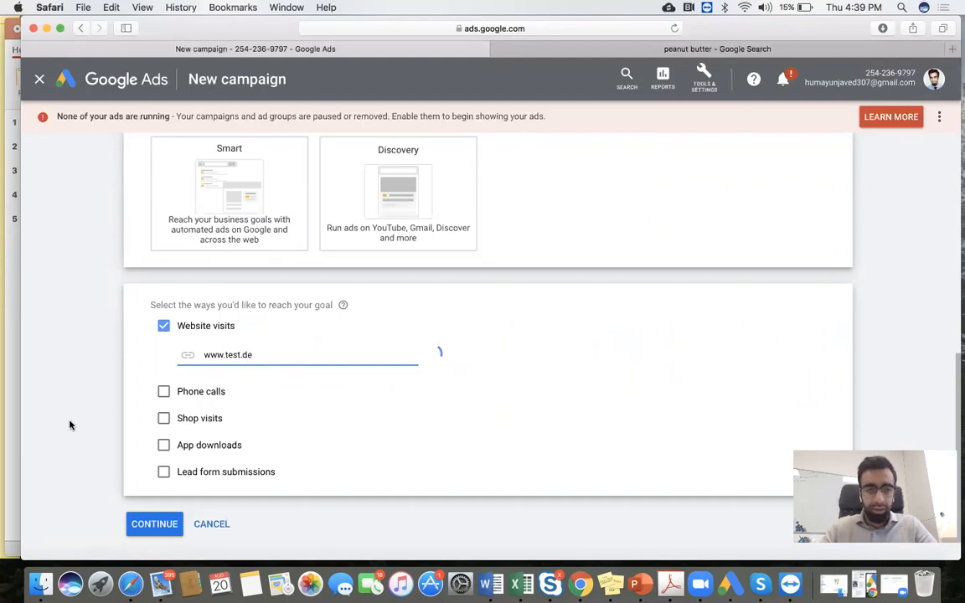
{"action": "left_click", "coordinate": [134, 527]}
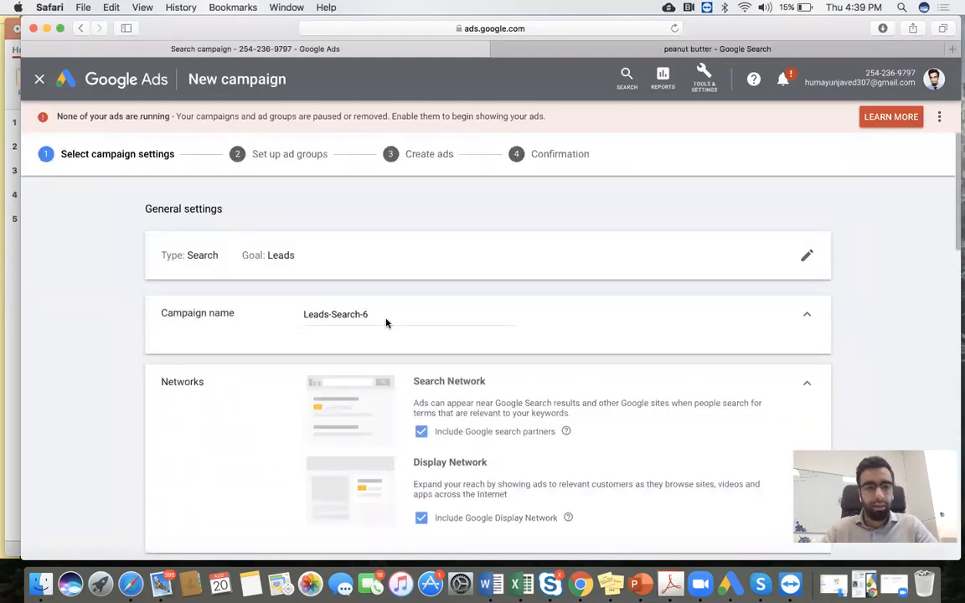
Step: Replace the default campaign name with "Computer test"
{"action": "left_click", "coordinate": [386, 315]}
{"action": "triple_click", "coordinate": [298, 315]}
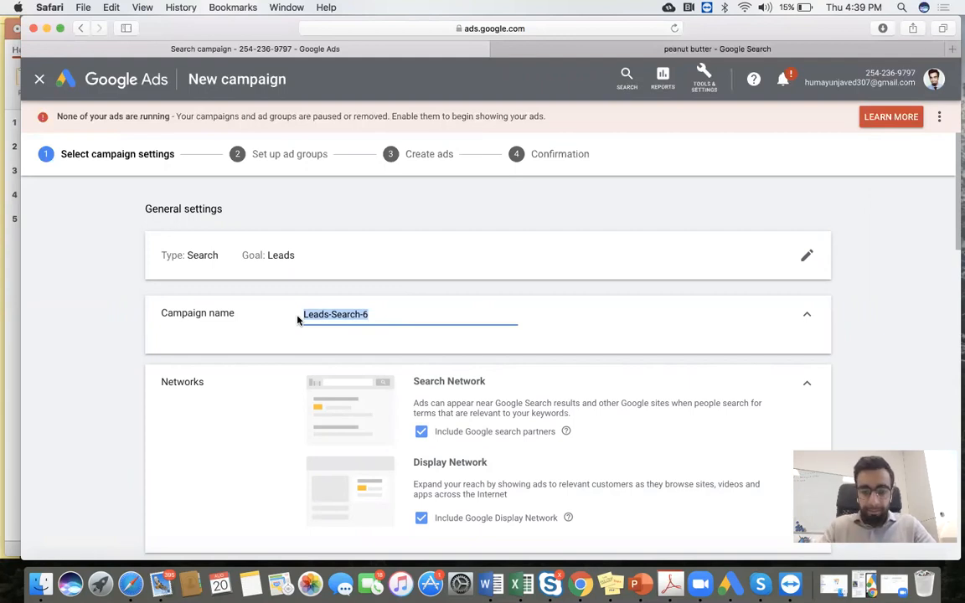
{"action": "type", "text": "Comp"}
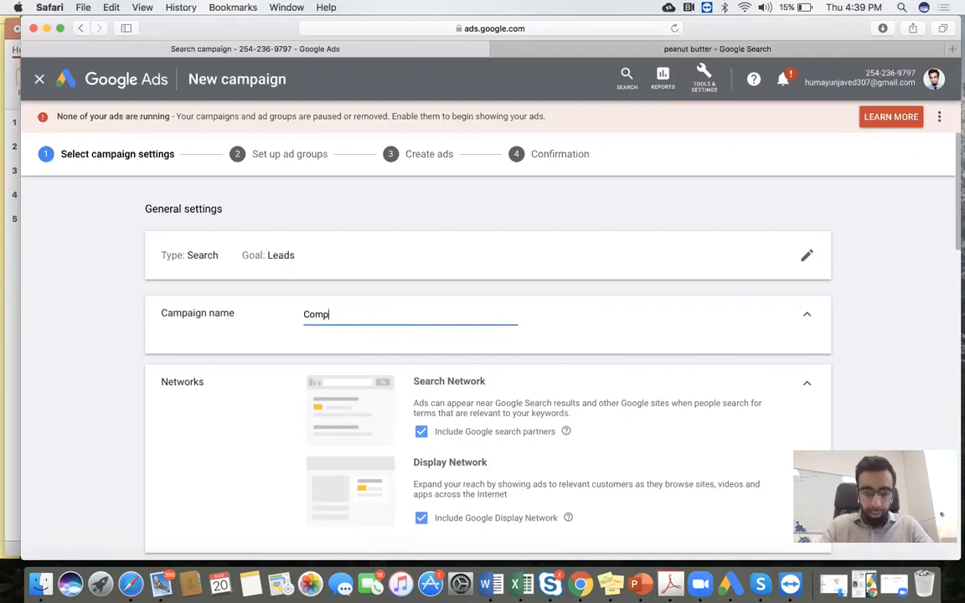
{"action": "type", "text": "ter"}
{"action": "key", "text": "BackSpace"}
{"action": "key", "text": "BackSpace"}
{"action": "key", "text": "BackSpace"}
{"action": "type", "text": "uter"}
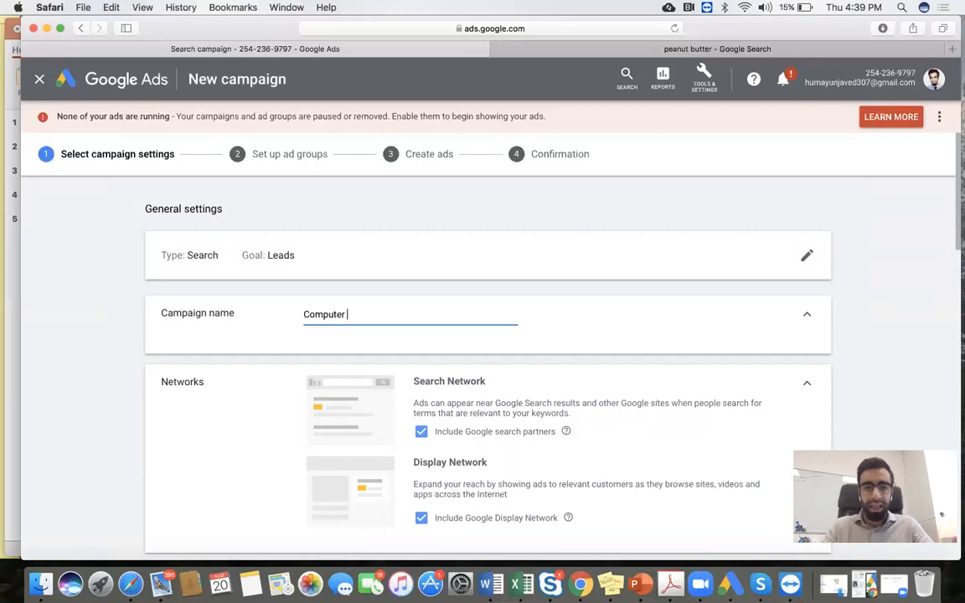
{"action": "type", "text": "test"}
Step: Change the first word of the campaign name so that it reads "Software test"
{"action": "key", "text": "Left"}
{"action": "key", "text": "Left"}
{"action": "key", "text": "Left"}
{"action": "key", "text": "Left"}
{"action": "key", "text": "BackSpace"}
{"action": "key", "text": "BackSpace"}
{"action": "key", "text": "BackSpace"}
{"action": "key", "text": "BackSpace"}
{"action": "key", "text": "BackSpace"}
{"action": "key", "text": "BackSpace"}
{"action": "key", "text": "BackSpace"}
{"action": "key", "text": "BackSpace"}
{"action": "key", "text": "BackSpace"}
{"action": "type", "text": "Software"}
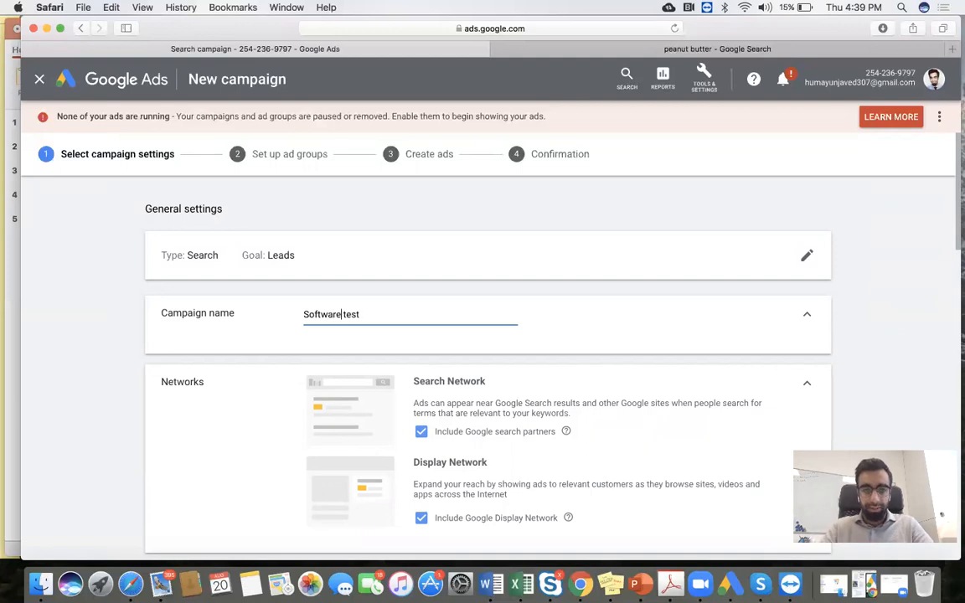
{"action": "left_click", "coordinate": [125, 399]}
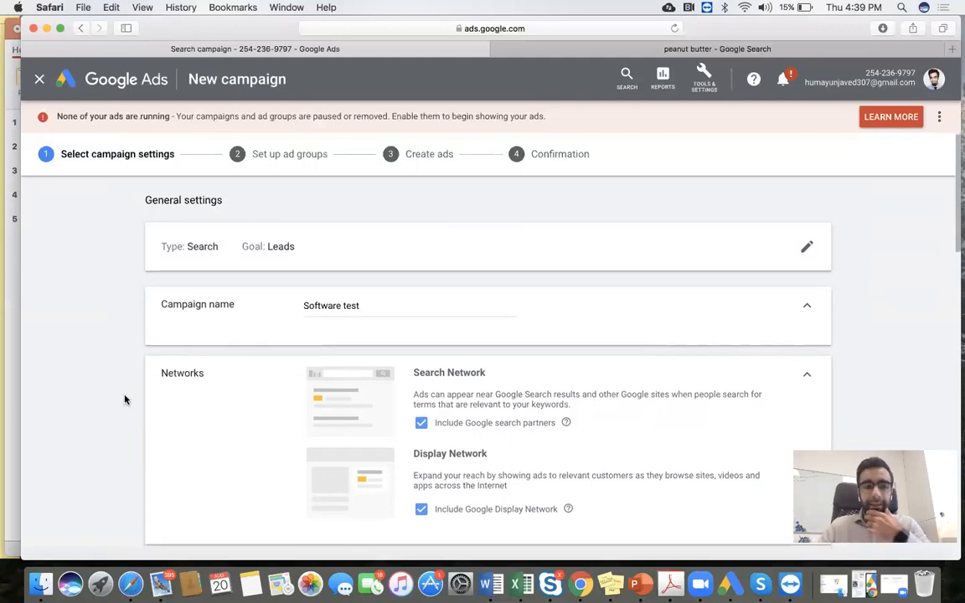
Step: Exclude the Google Display Network from the campaign and review the additional general settings
{"action": "scroll", "coordinate": [125, 399], "scroll_direction": "down", "scroll_amount": 1}
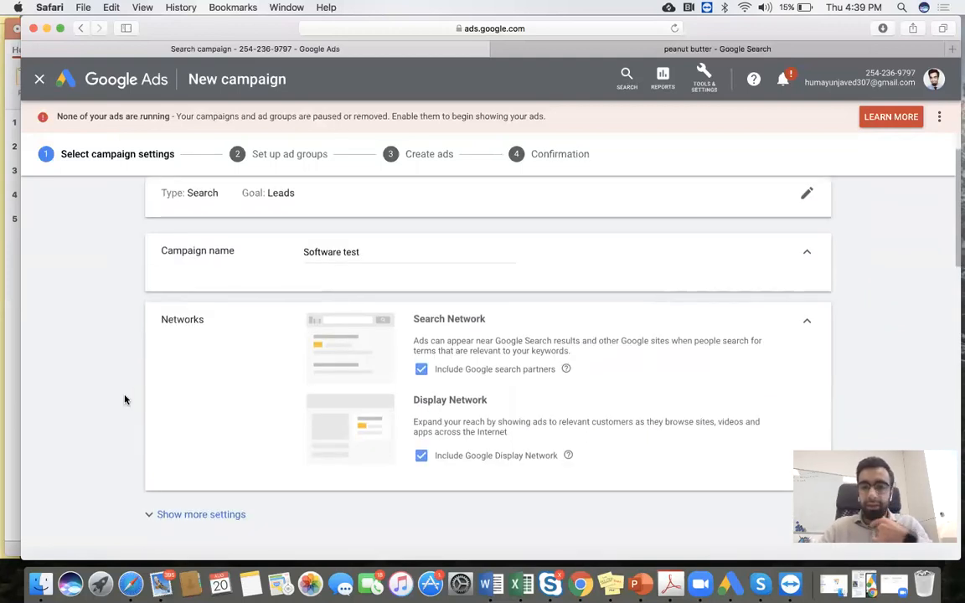
{"action": "left_click", "coordinate": [421, 456]}
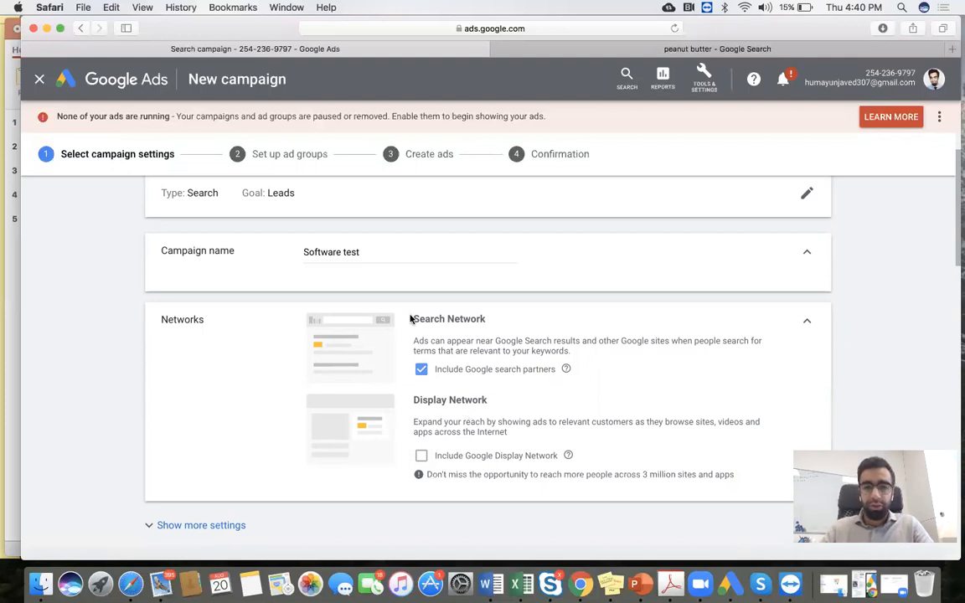
{"action": "scroll", "coordinate": [139, 456], "scroll_direction": "down", "scroll_amount": 3}
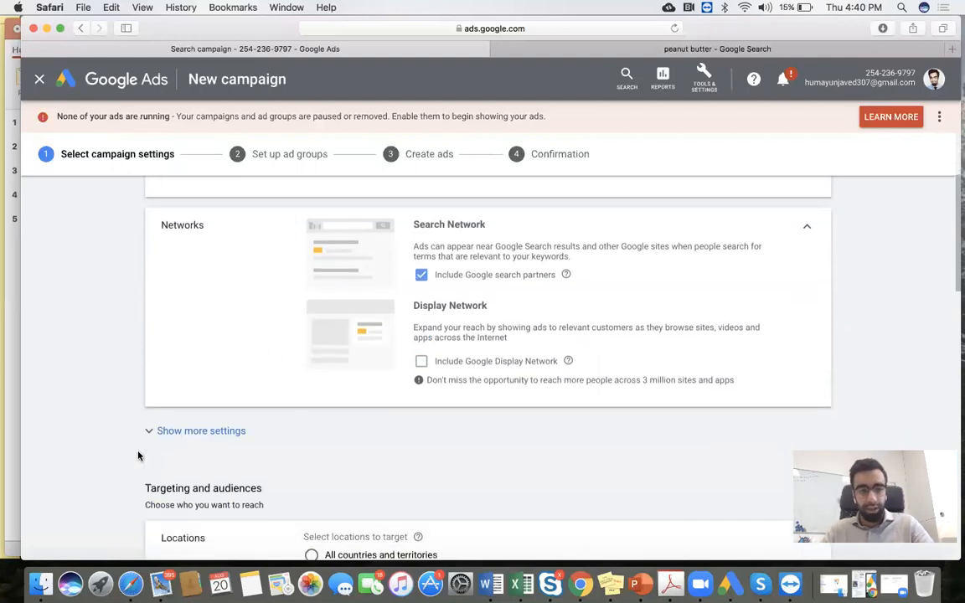
{"action": "left_click", "coordinate": [188, 433]}
{"action": "scroll", "coordinate": [126, 453], "scroll_direction": "down", "scroll_amount": 2}
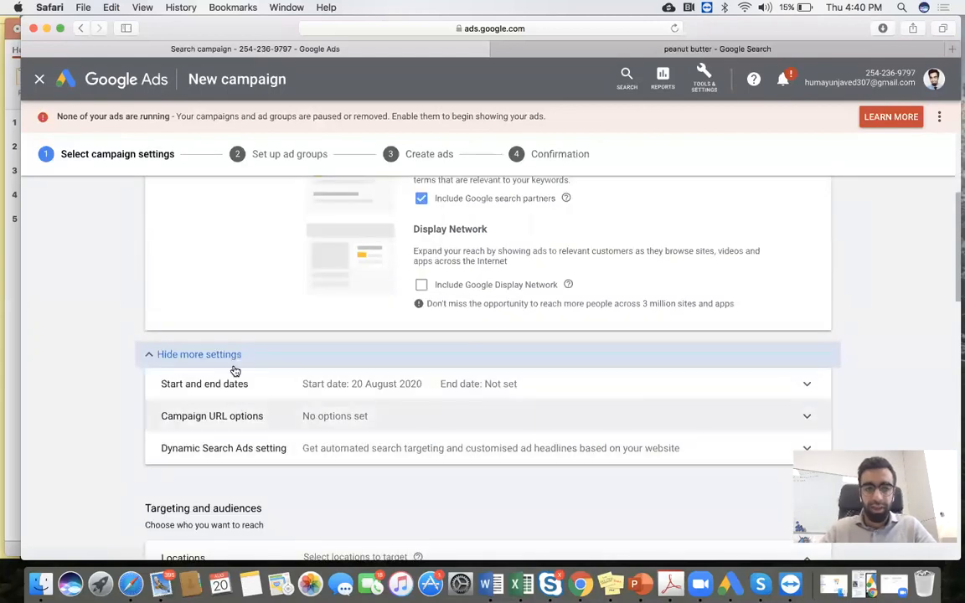
{"action": "left_click", "coordinate": [184, 358]}
Step: Set the location targeting option to "People in or regularly in your targeted locations"
{"action": "scroll", "coordinate": [125, 441], "scroll_direction": "down", "scroll_amount": 2}
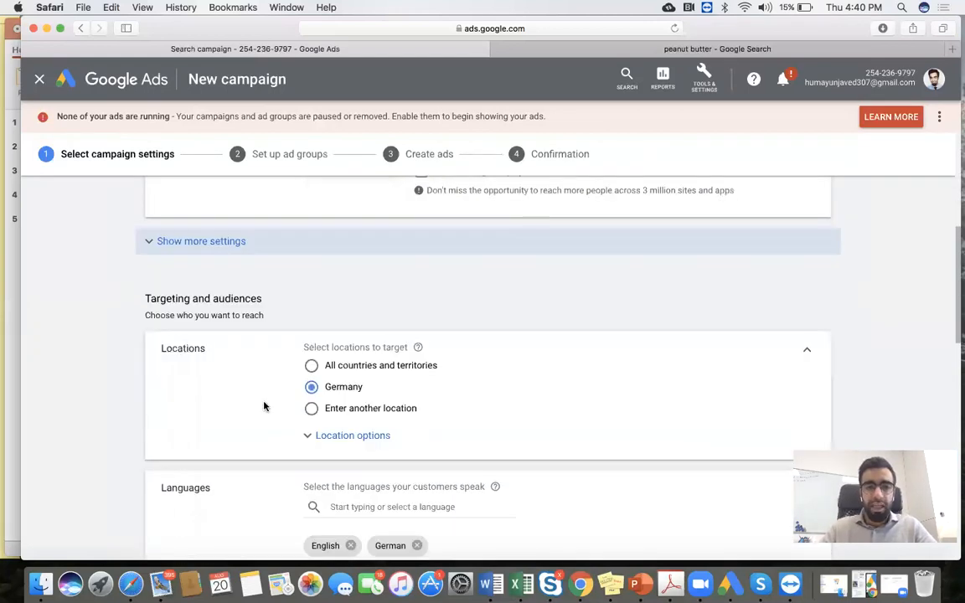
{"action": "scroll", "coordinate": [204, 437], "scroll_direction": "down", "scroll_amount": 2}
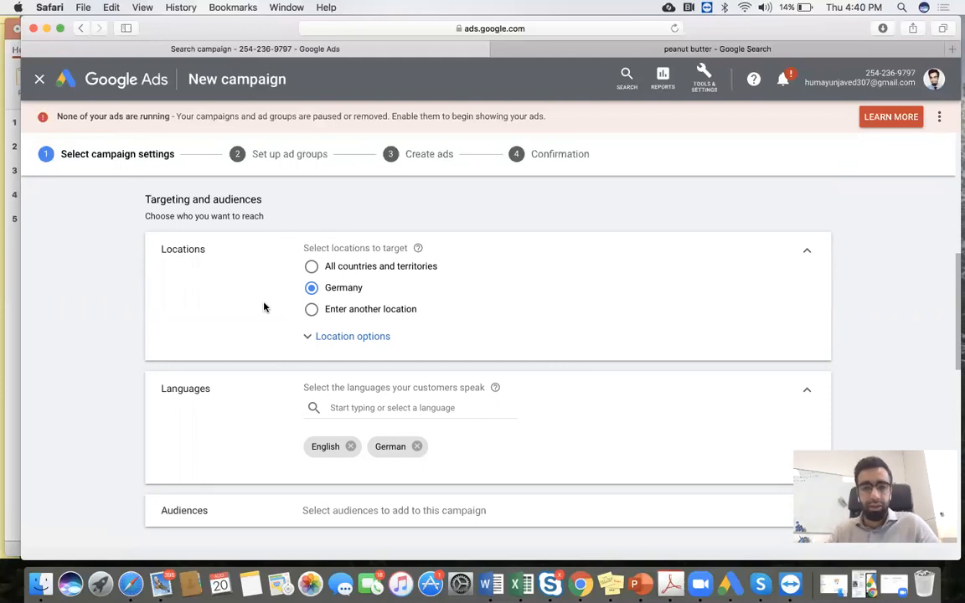
{"action": "left_click", "coordinate": [355, 338]}
{"action": "scroll", "coordinate": [209, 421], "scroll_direction": "down", "scroll_amount": 1}
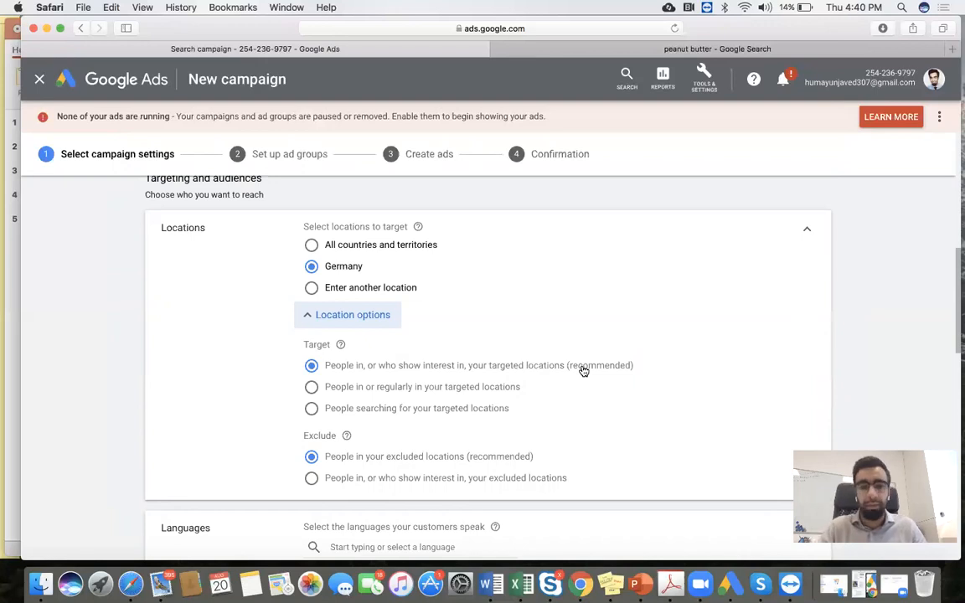
{"action": "left_click", "coordinate": [428, 390]}
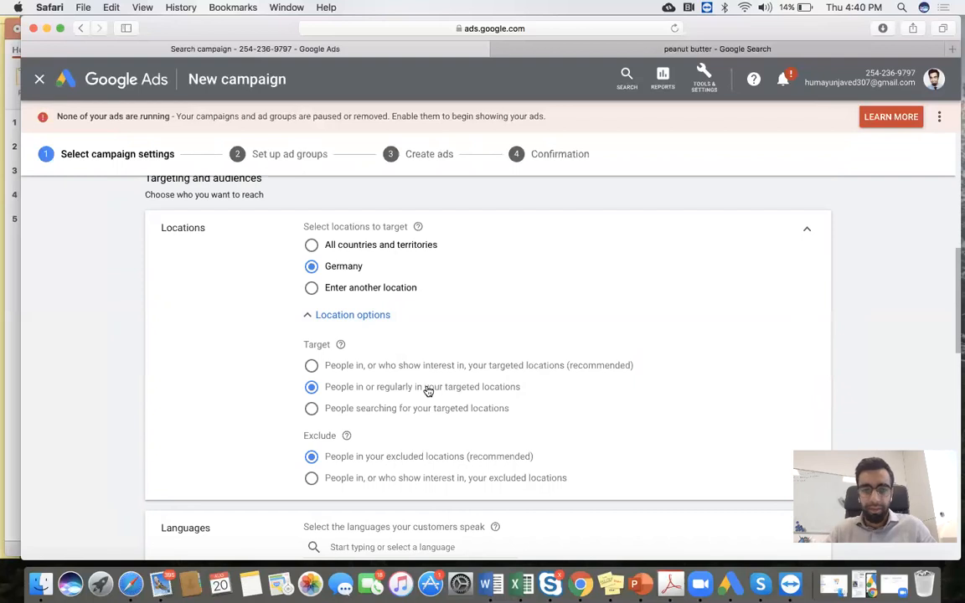
Step: Remove English from the campaign's customer languages
{"action": "scroll", "coordinate": [226, 444], "scroll_direction": "down", "scroll_amount": 2}
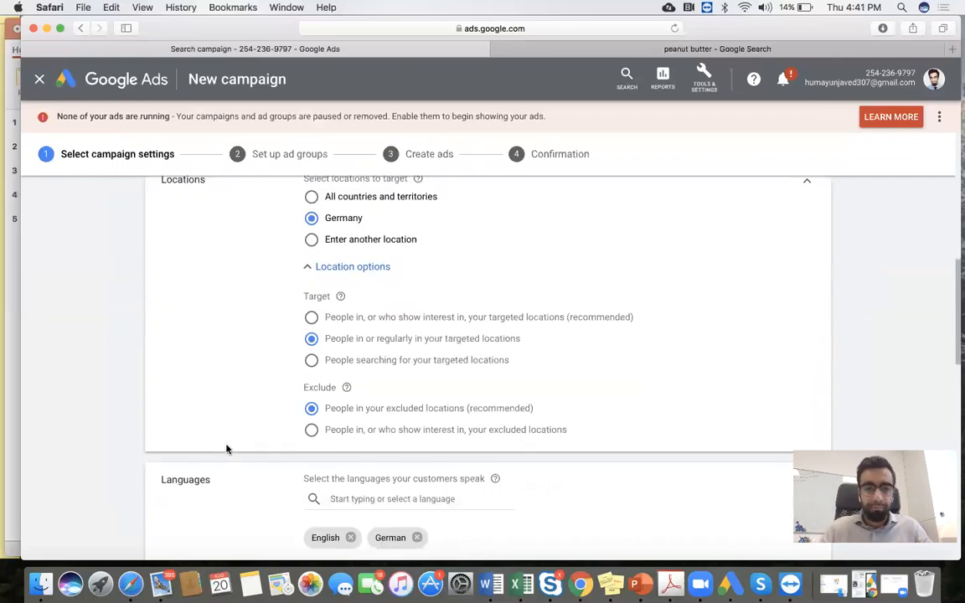
{"action": "scroll", "coordinate": [200, 405], "scroll_direction": "up", "scroll_amount": 2}
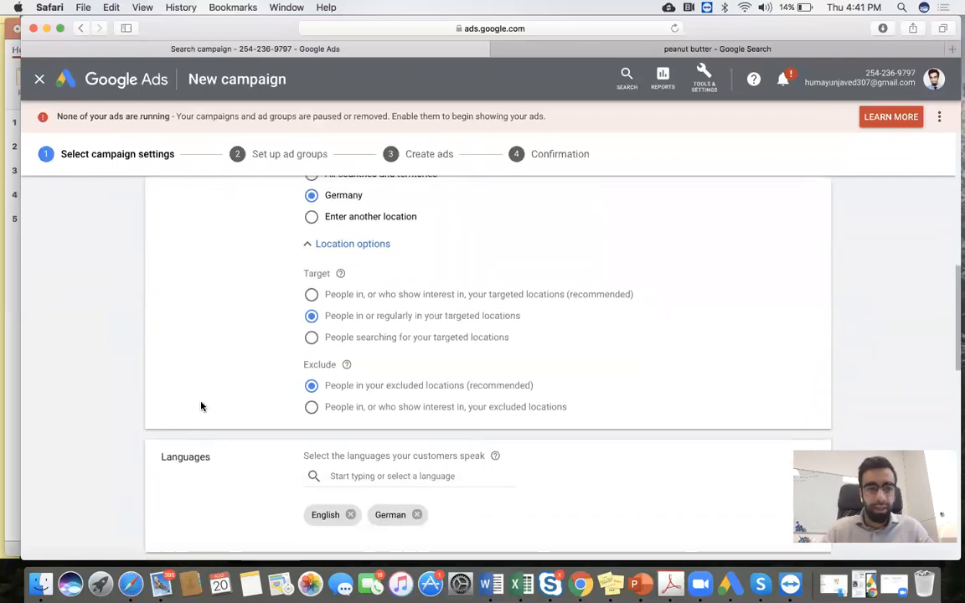
{"action": "scroll", "coordinate": [96, 436], "scroll_direction": "down", "scroll_amount": 5}
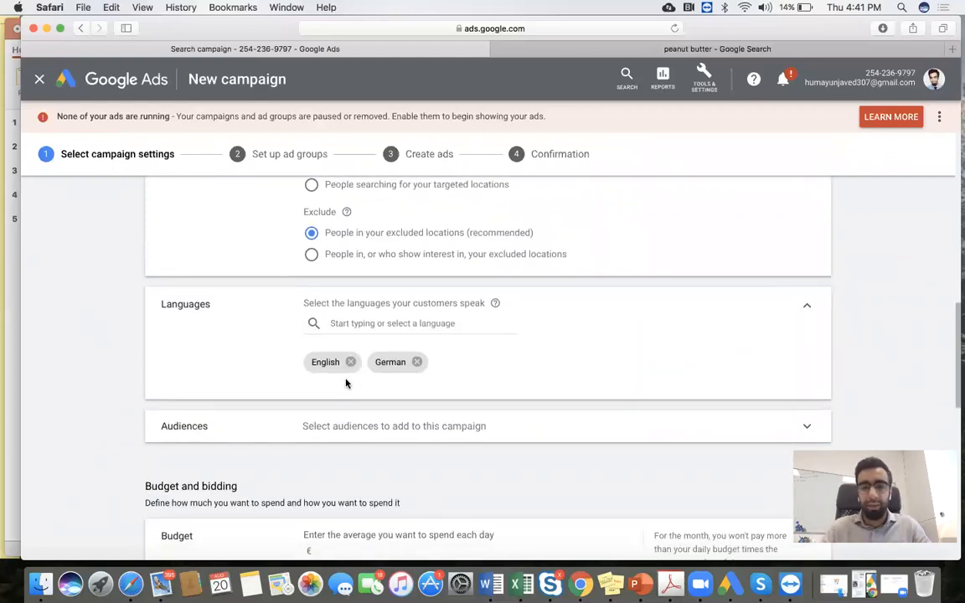
{"action": "left_click", "coordinate": [351, 361]}
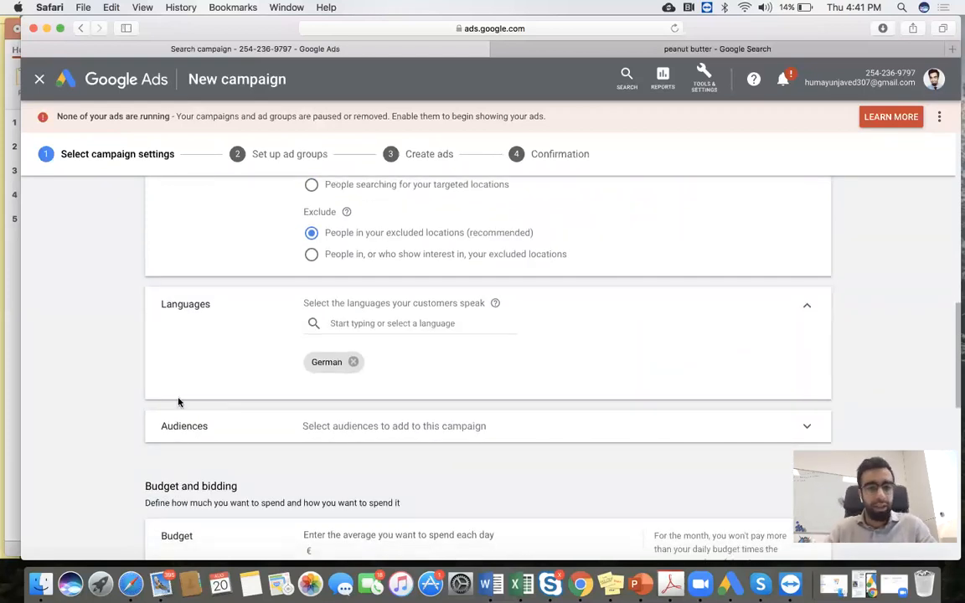
Step: Review the audiences that can be added to the campaign without selecting any
{"action": "scroll", "coordinate": [151, 432], "scroll_direction": "down", "scroll_amount": 2}
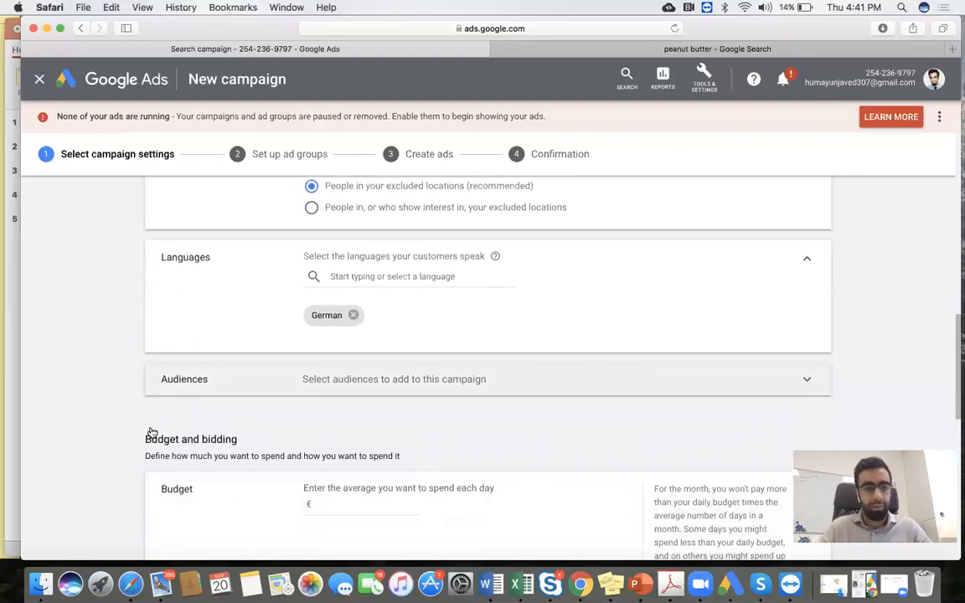
{"action": "left_click", "coordinate": [238, 390]}
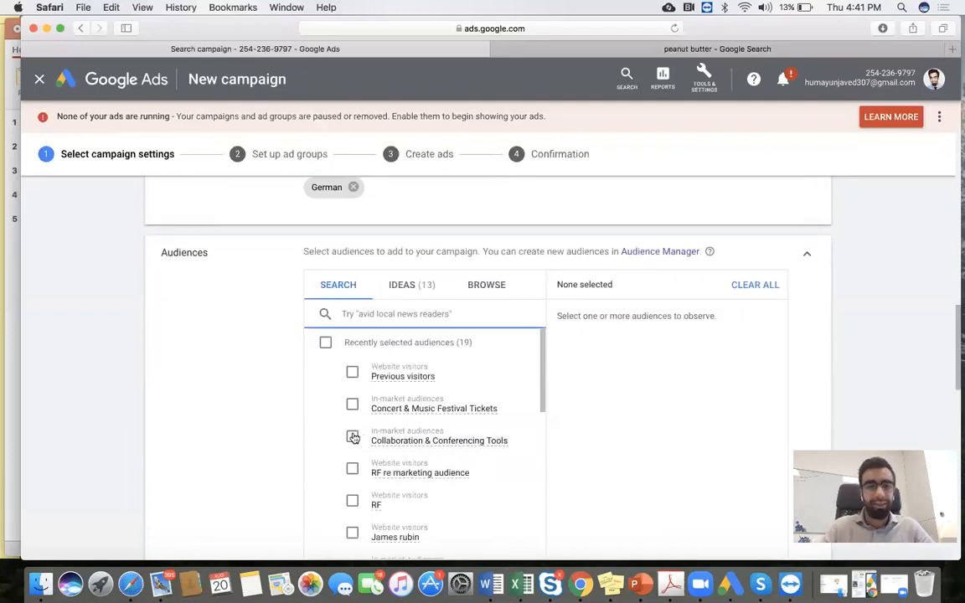
{"action": "left_click", "coordinate": [808, 259]}
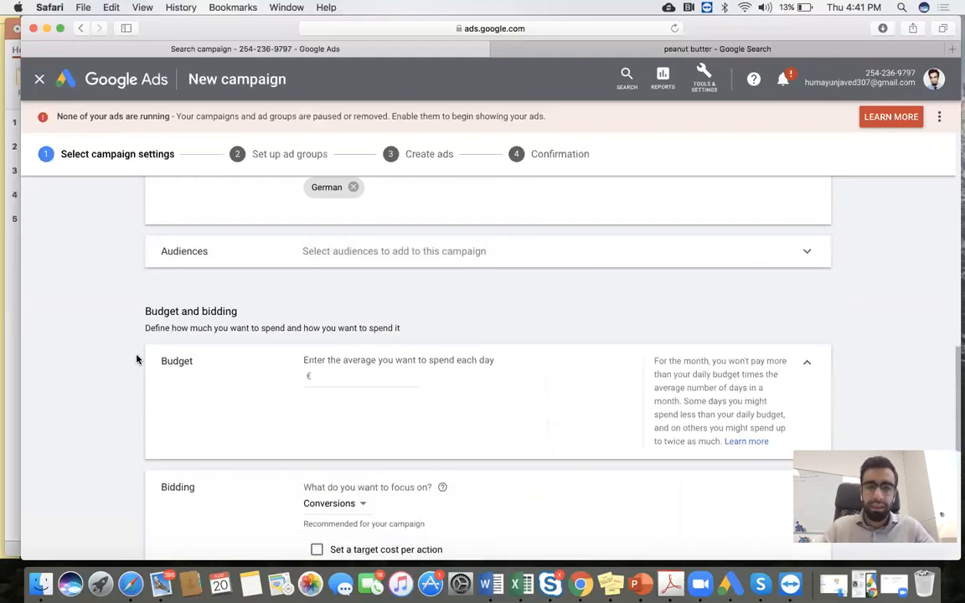
Step: Set the campaign's average daily budget to €5
{"action": "scroll", "coordinate": [137, 360], "scroll_direction": "down", "scroll_amount": 1}
{"action": "left_click", "coordinate": [339, 333]}
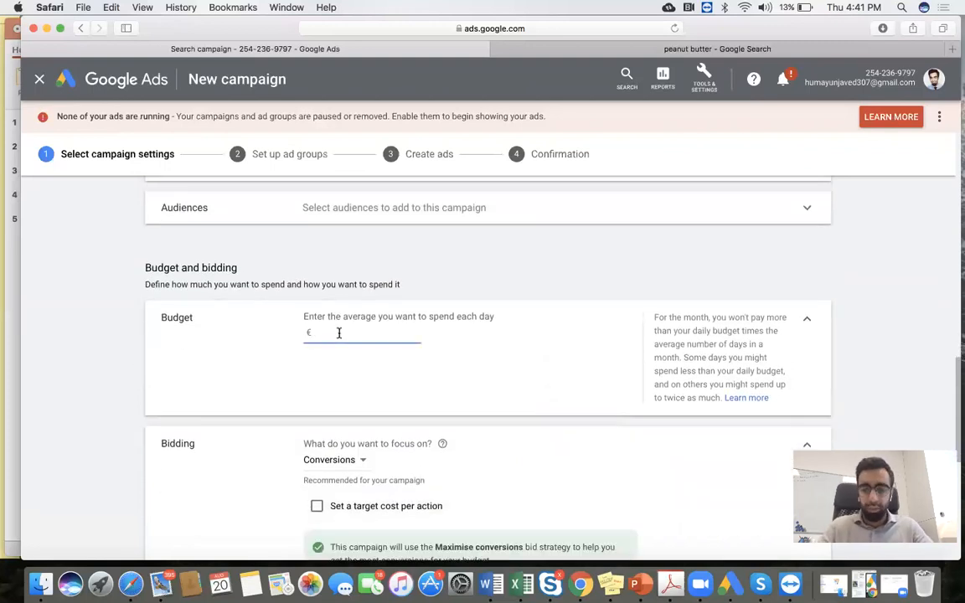
{"action": "type", "text": "5"}
{"action": "key", "text": "BackSpace"}
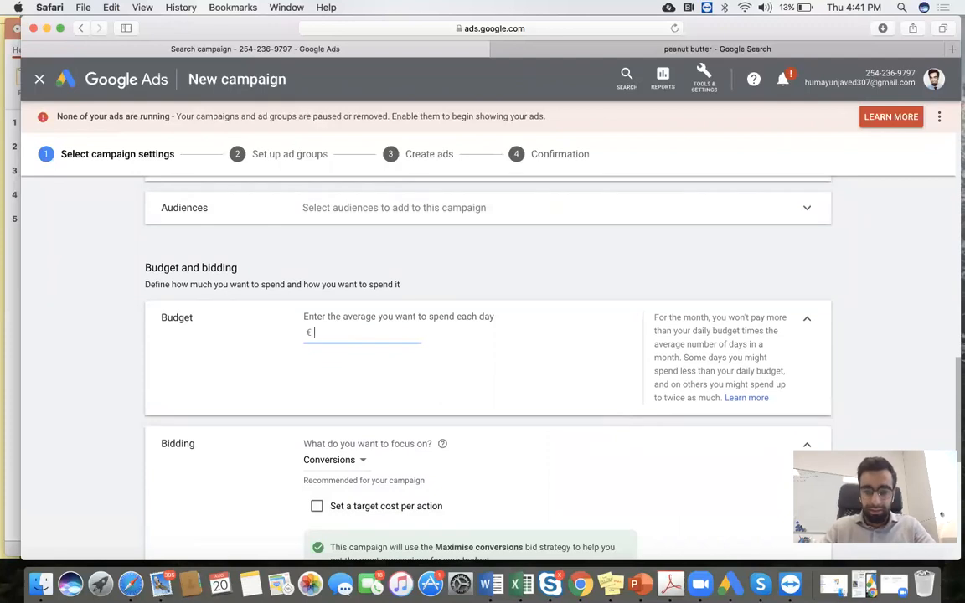
{"action": "type", "text": "5"}
{"action": "left_click", "coordinate": [129, 429]}
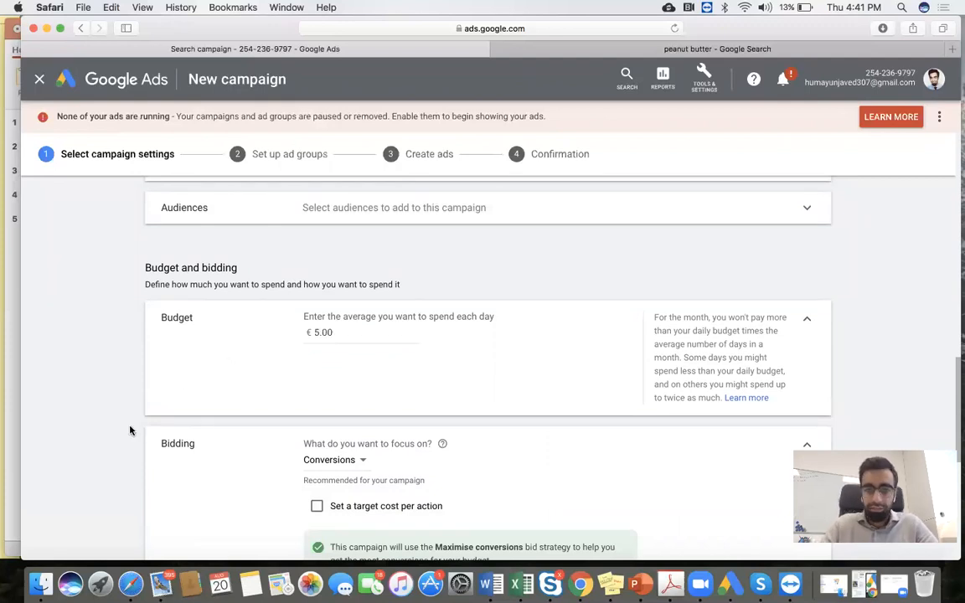
{"action": "scroll", "coordinate": [129, 436], "scroll_direction": "down", "scroll_amount": 3}
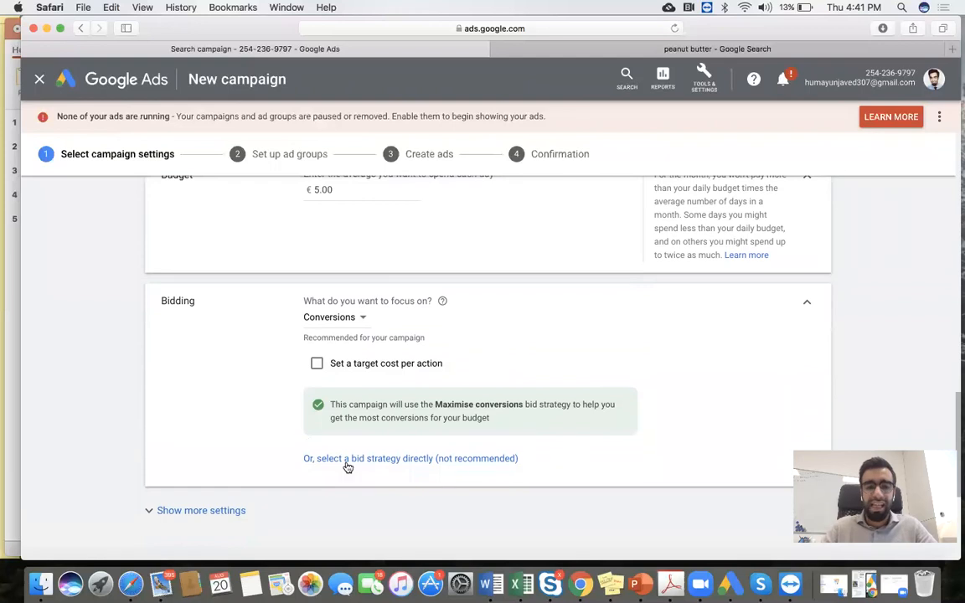
Step: Switch the campaign's bidding to a directly selected bid strategy and choose Maximise clicks
{"action": "left_click", "coordinate": [373, 461]}
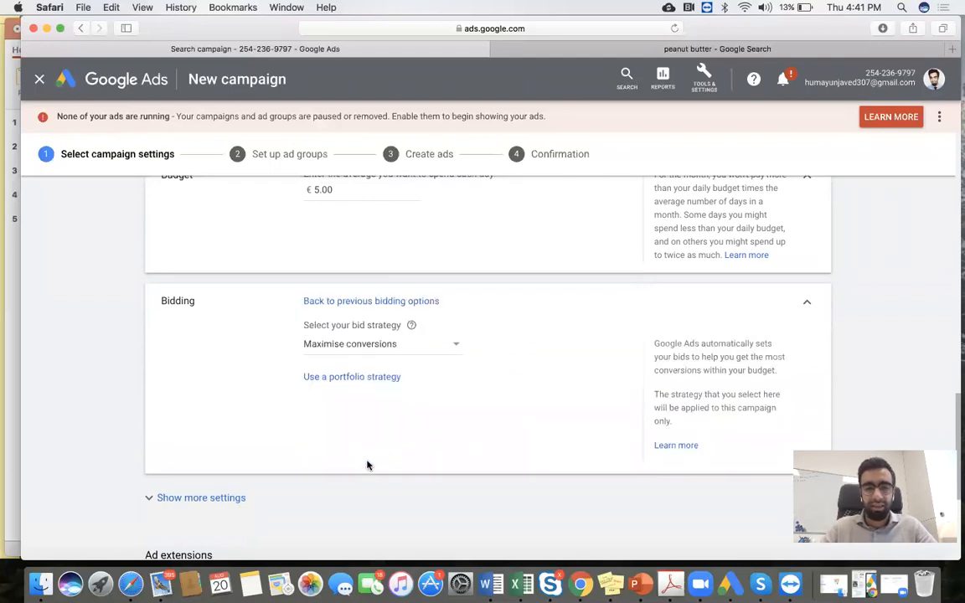
{"action": "left_click", "coordinate": [375, 350]}
{"action": "left_click", "coordinate": [159, 371]}
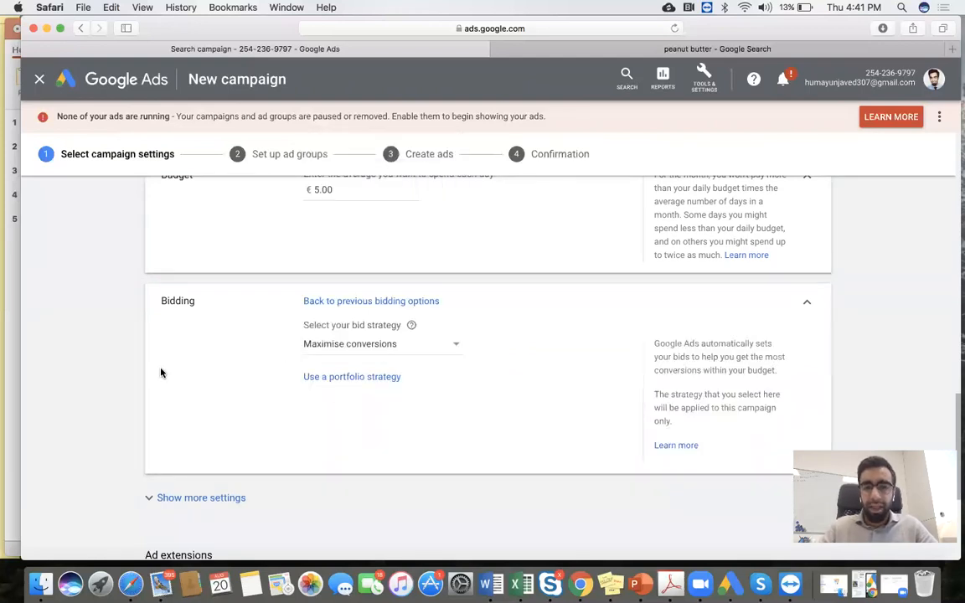
{"action": "scroll", "coordinate": [161, 373], "scroll_direction": "up", "scroll_amount": 1}
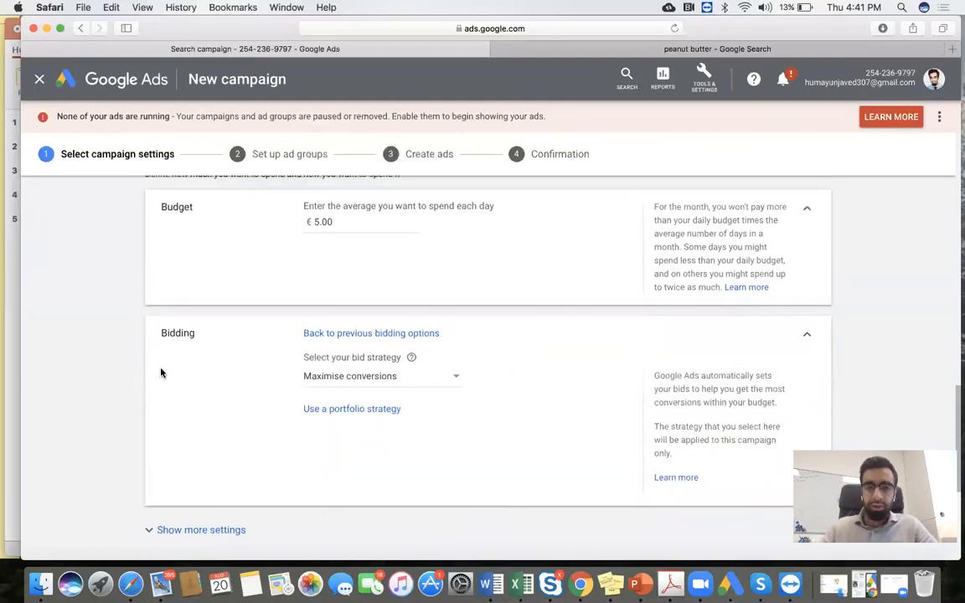
{"action": "left_click", "coordinate": [339, 376]}
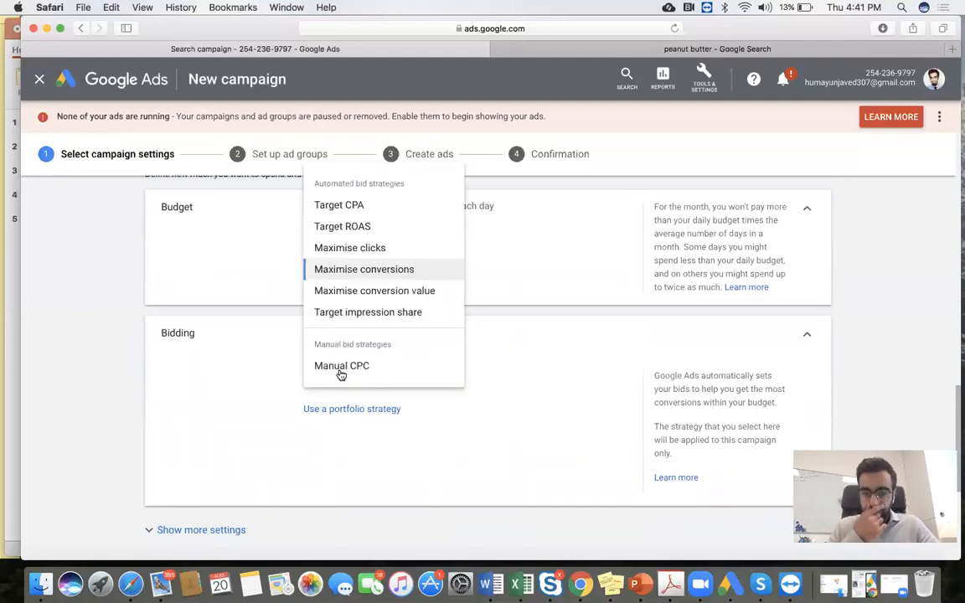
{"action": "mouse_move", "coordinate": [377, 206]}
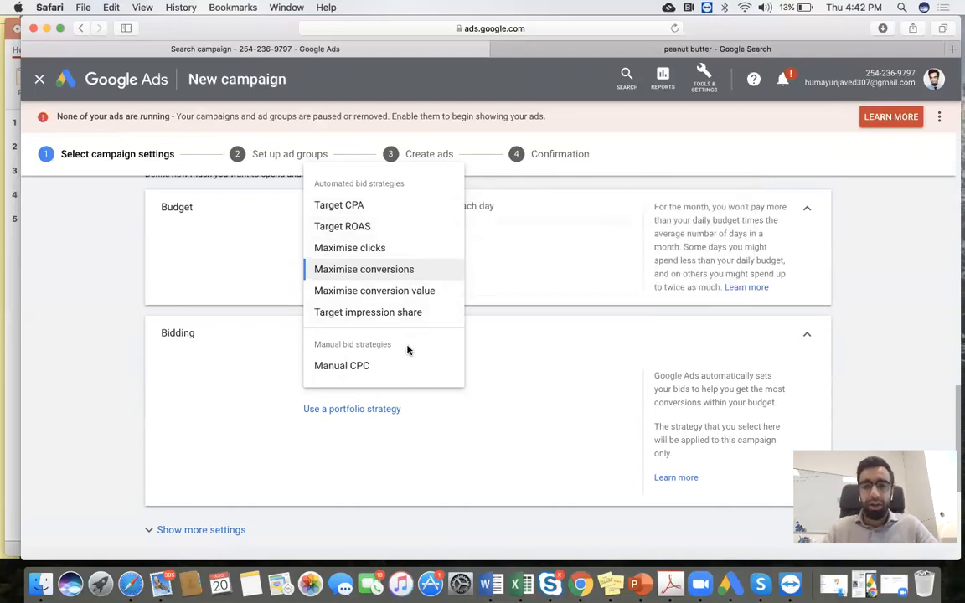
{"action": "left_click", "coordinate": [402, 250]}
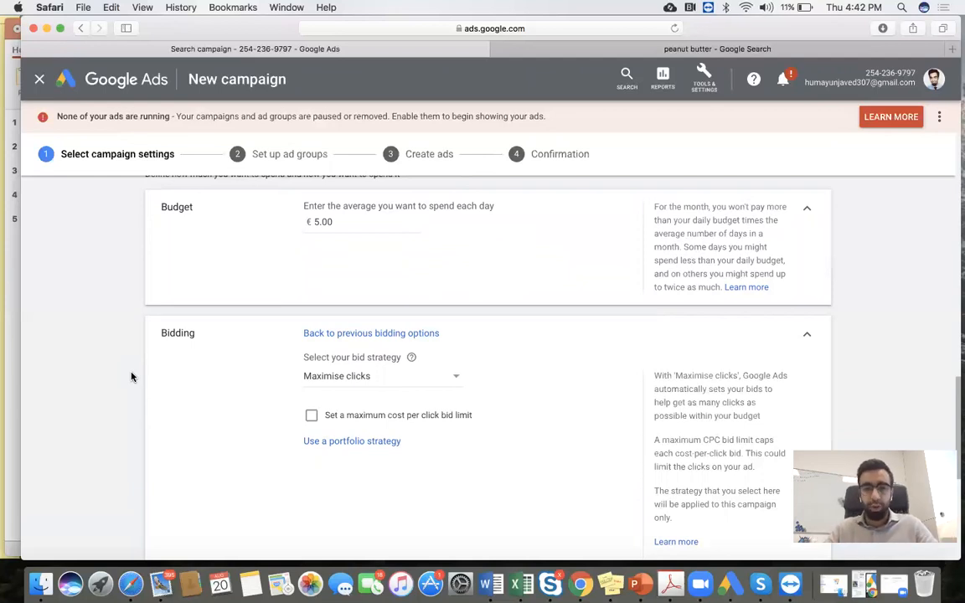
Step: Try Maximise conversions and Manual CPC as the bid strategy, and return it to Maximise clicks
{"action": "left_click", "coordinate": [341, 378]}
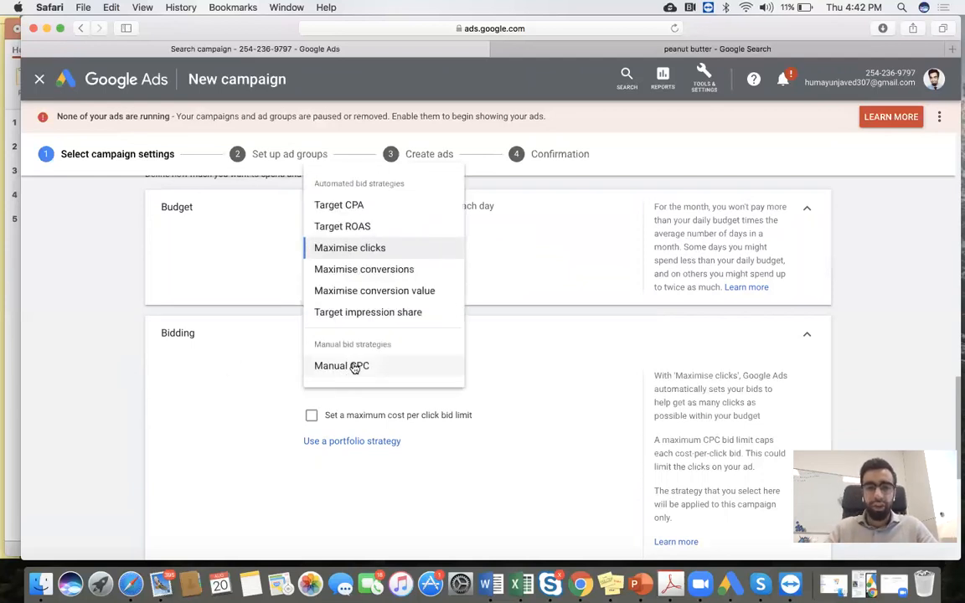
{"action": "left_click", "coordinate": [379, 270]}
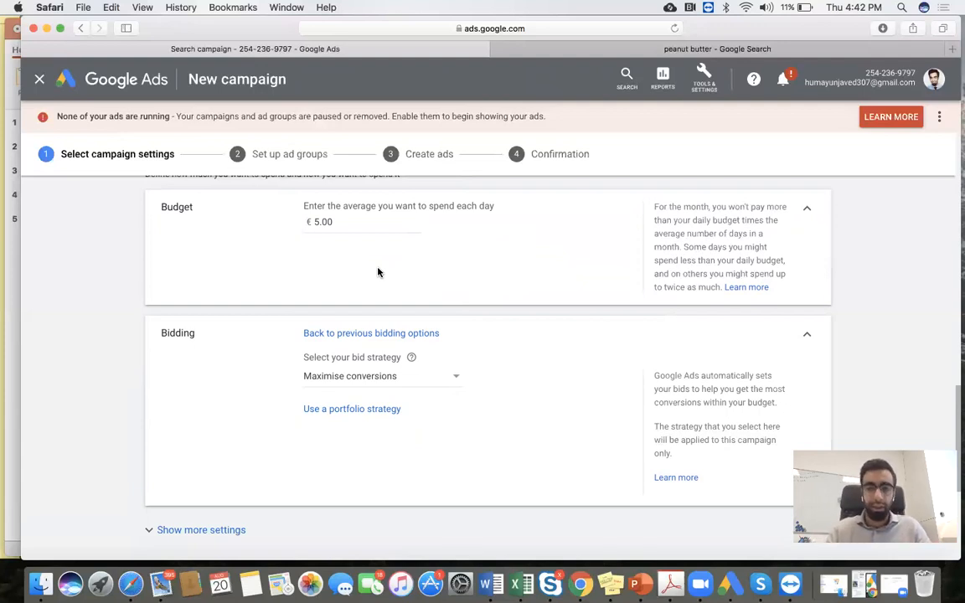
{"action": "left_click", "coordinate": [384, 376]}
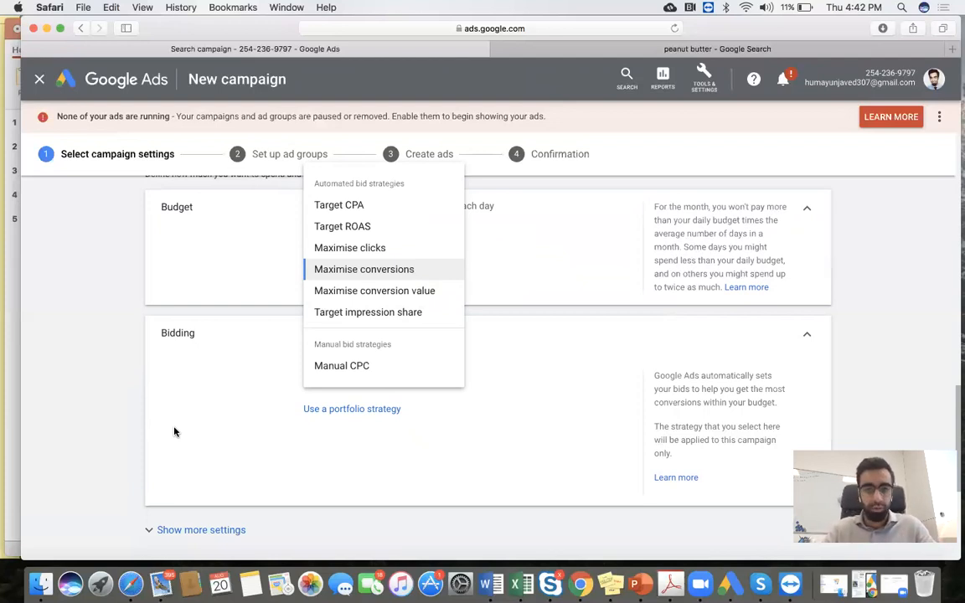
{"action": "left_click", "coordinate": [375, 367]}
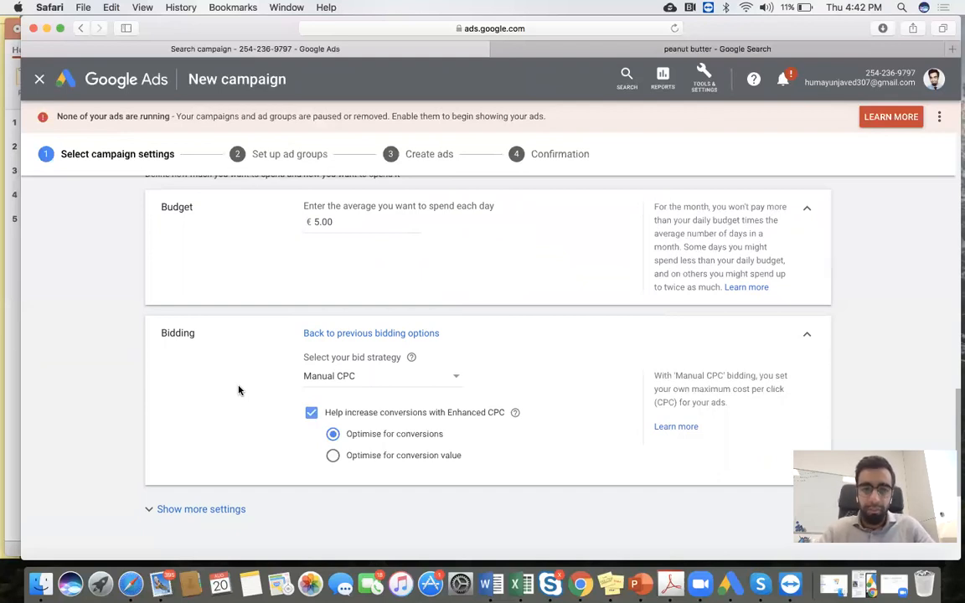
{"action": "left_click", "coordinate": [354, 385]}
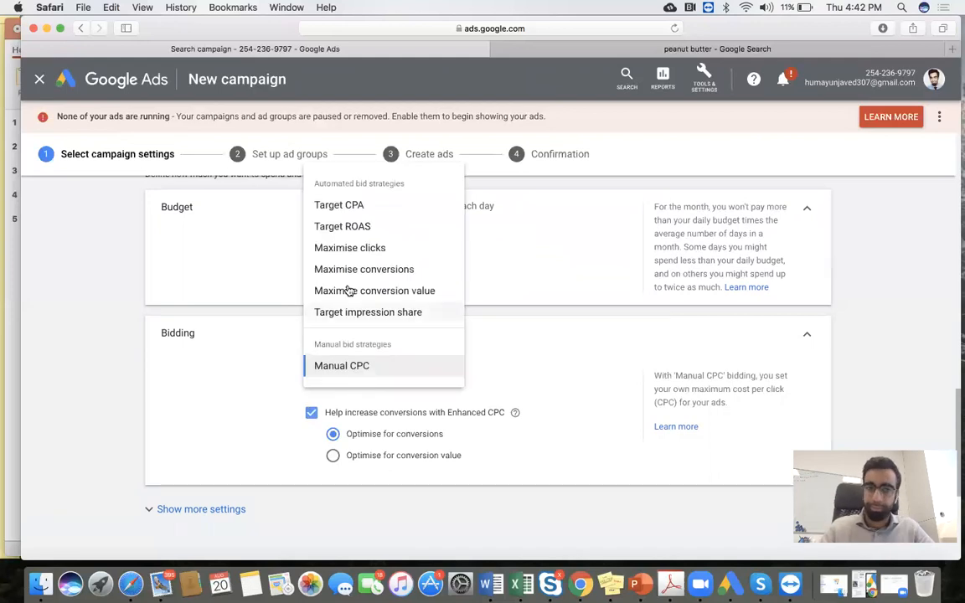
{"action": "left_click", "coordinate": [365, 258]}
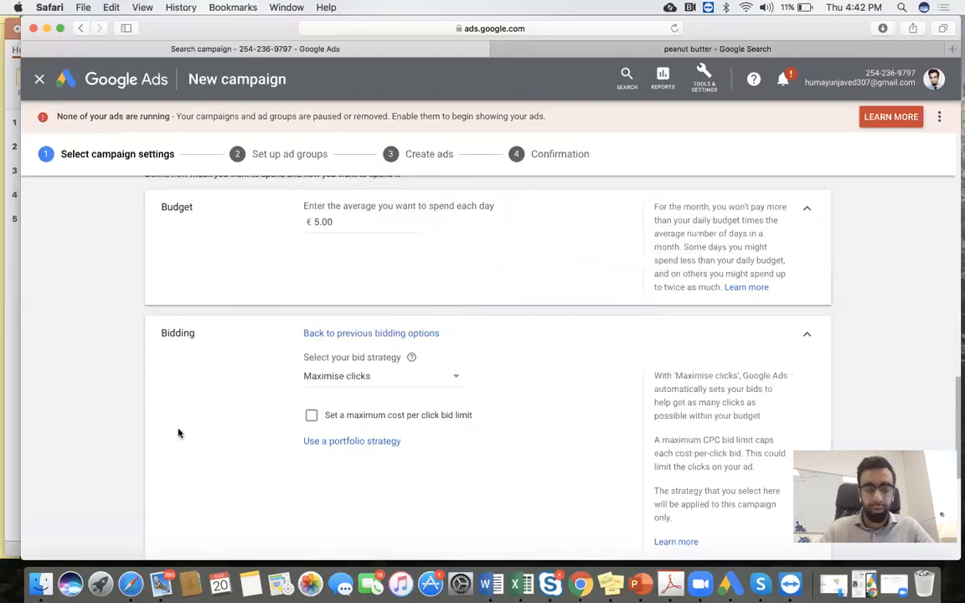
Step: Review the additional campaign settings for conversions, ad schedule and ad rotation, and collapse them again
{"action": "scroll", "coordinate": [154, 448], "scroll_direction": "down", "scroll_amount": 2}
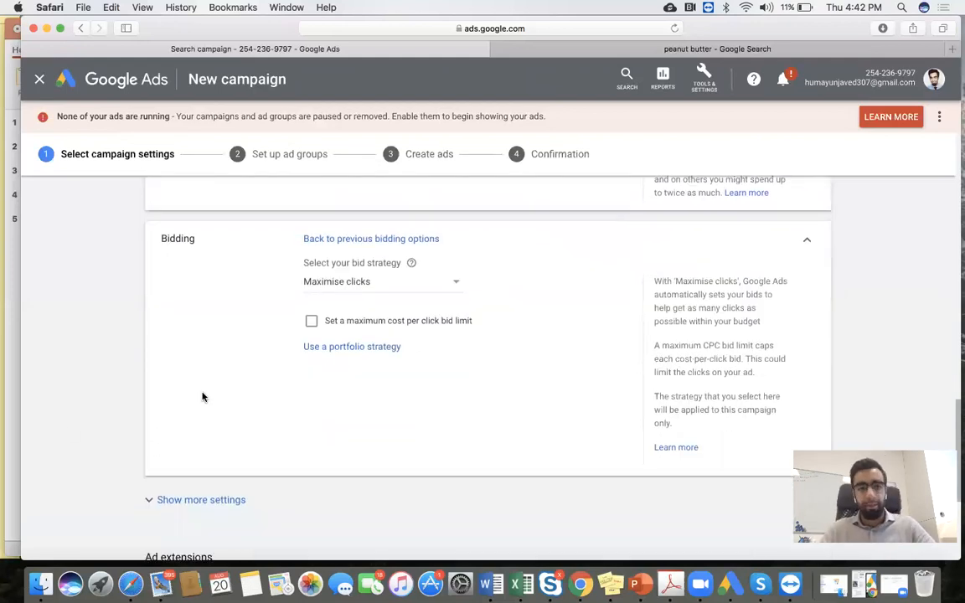
{"action": "scroll", "coordinate": [251, 343], "scroll_direction": "up", "scroll_amount": 3}
{"action": "scroll", "coordinate": [146, 449], "scroll_direction": "down", "scroll_amount": 3}
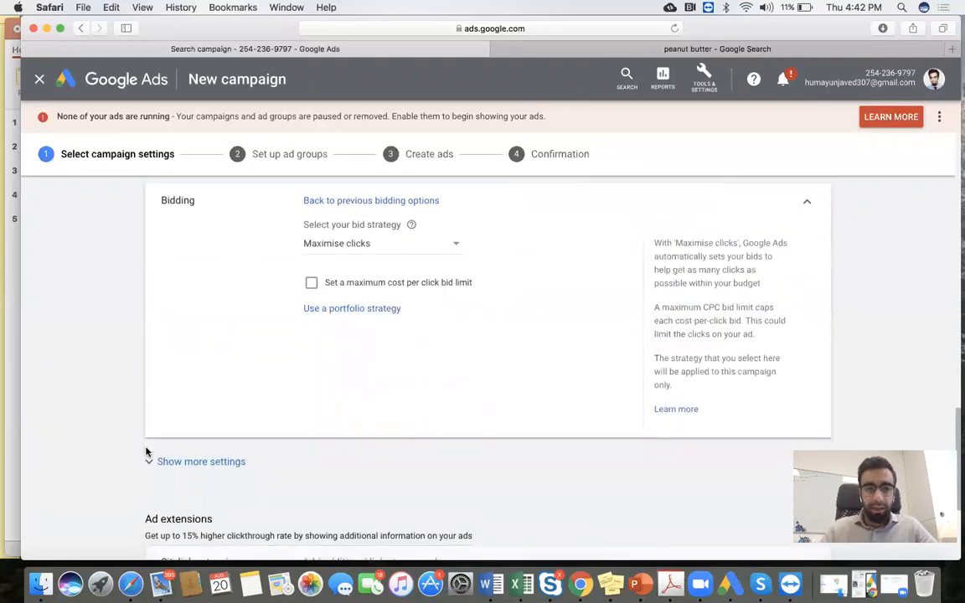
{"action": "scroll", "coordinate": [223, 389], "scroll_direction": "down", "scroll_amount": 3}
{"action": "left_click", "coordinate": [185, 331]}
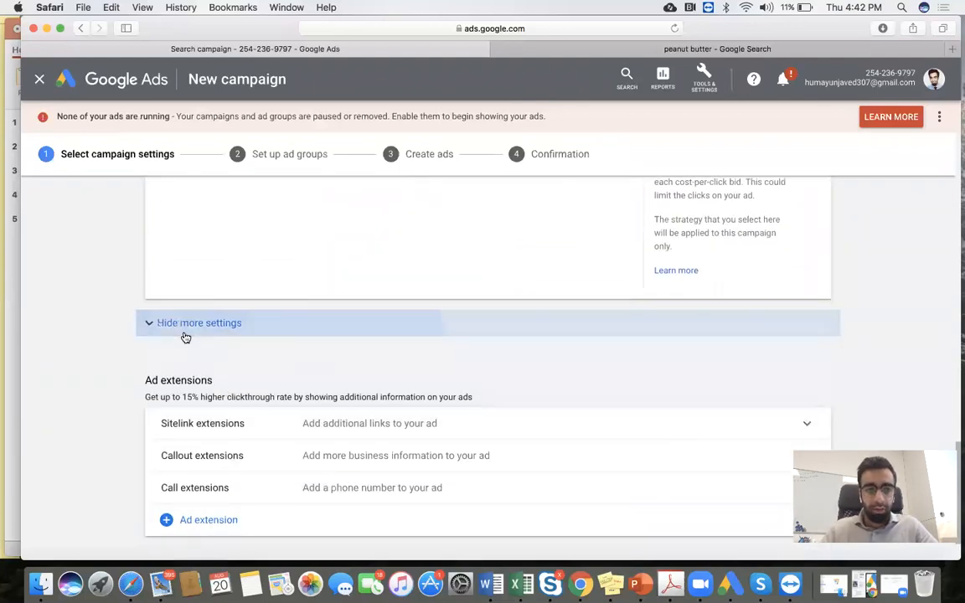
{"action": "scroll", "coordinate": [97, 420], "scroll_direction": "down", "scroll_amount": 1}
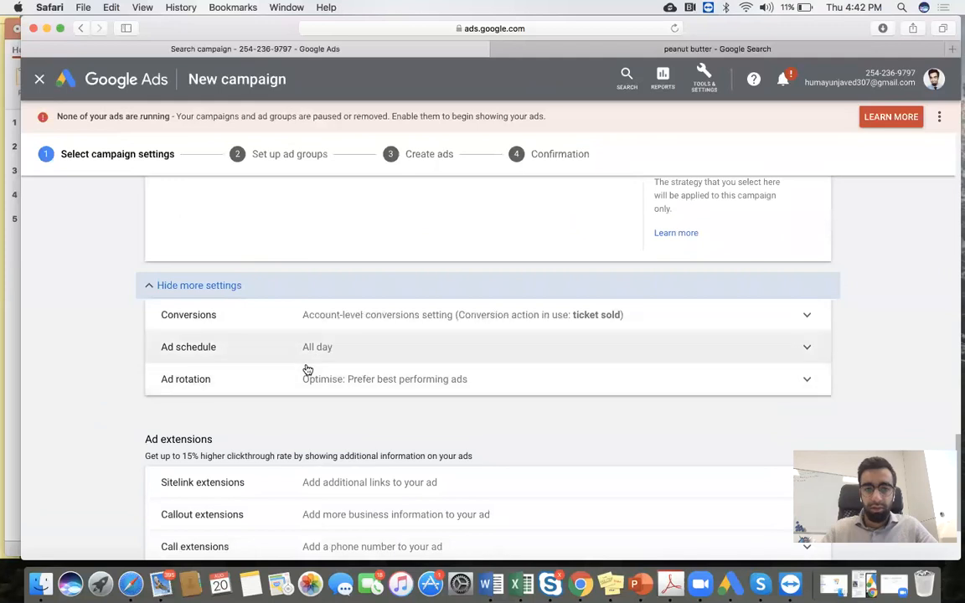
{"action": "left_click", "coordinate": [160, 293]}
{"action": "scroll", "coordinate": [143, 358], "scroll_direction": "down", "scroll_amount": 1}
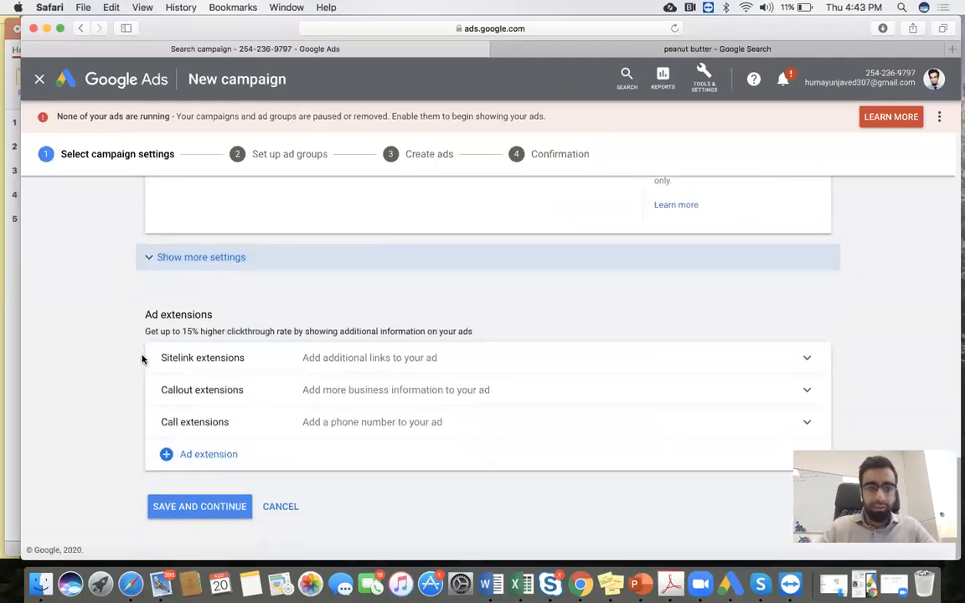
Step: Save the campaign settings without adding ad extensions, and exit the new keywords guide on the ad group stage
{"action": "left_click_drag", "start_coordinate": [146, 314], "coordinate": [241, 314]}
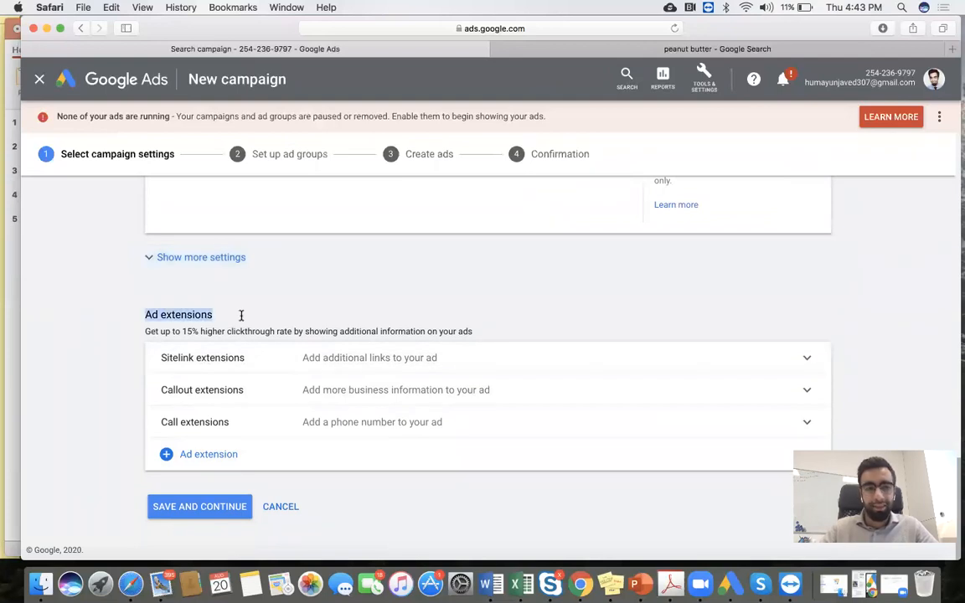
{"action": "left_click", "coordinate": [103, 400]}
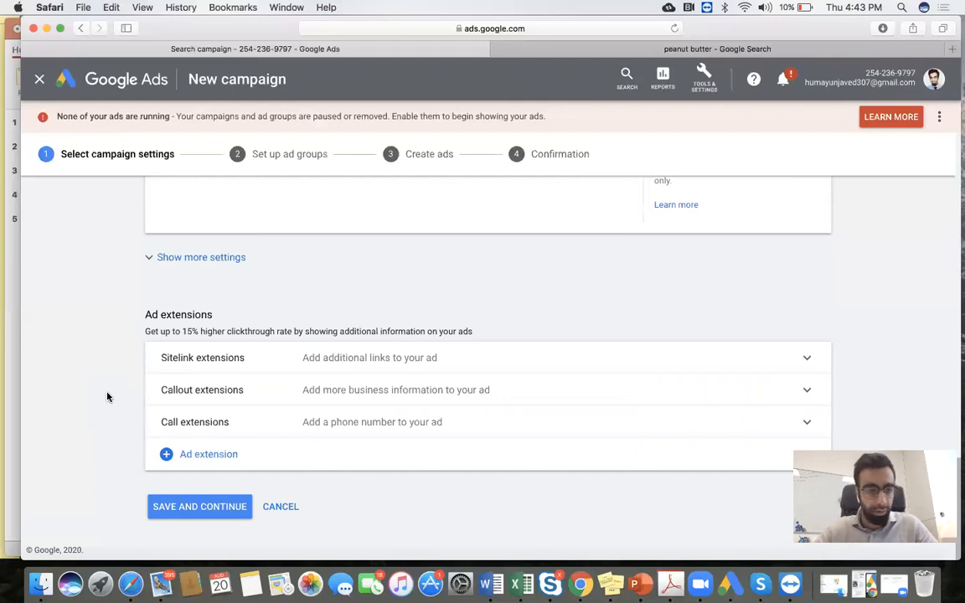
{"action": "left_click", "coordinate": [185, 506]}
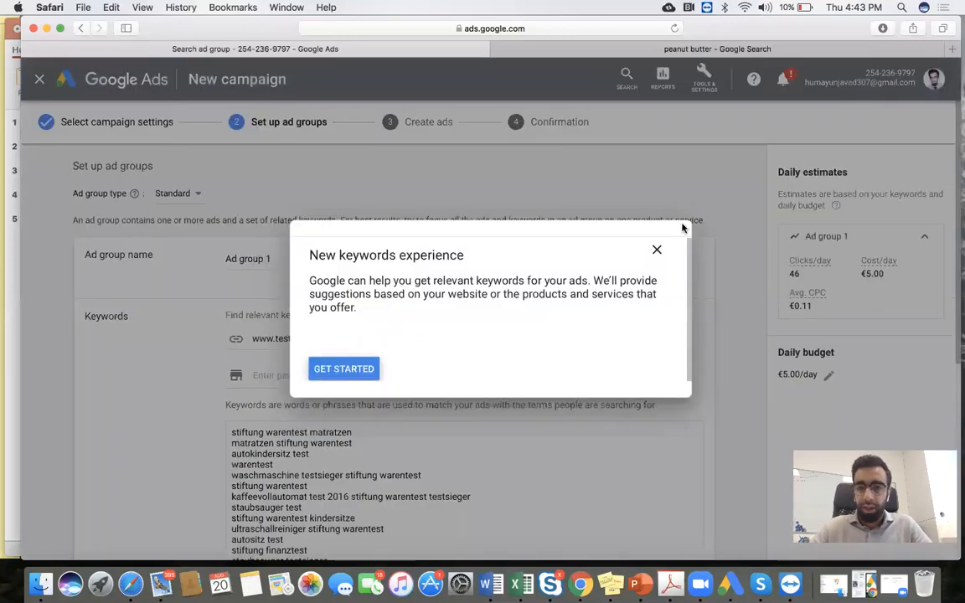
{"action": "left_click", "coordinate": [657, 250]}
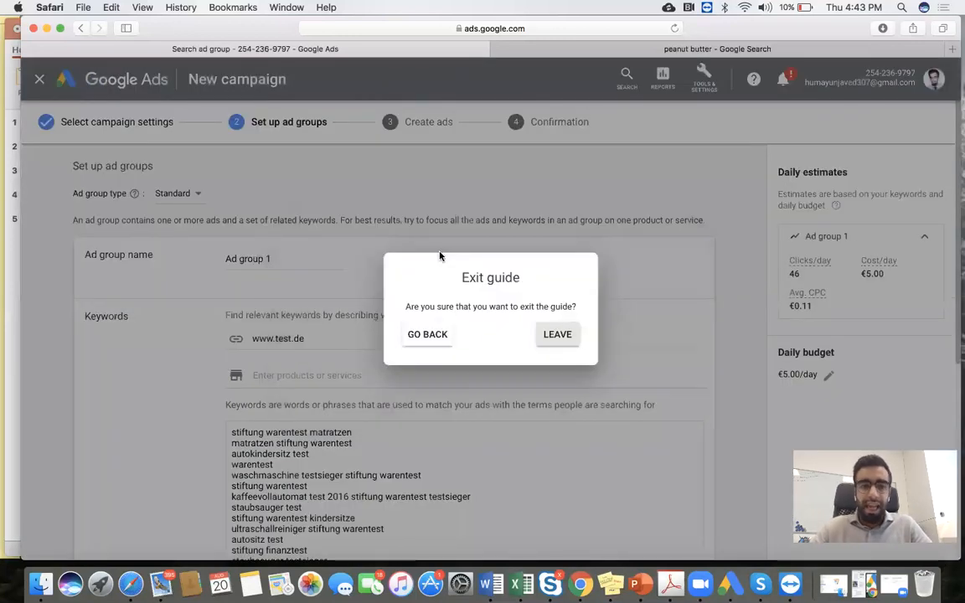
{"action": "left_click", "coordinate": [557, 333]}
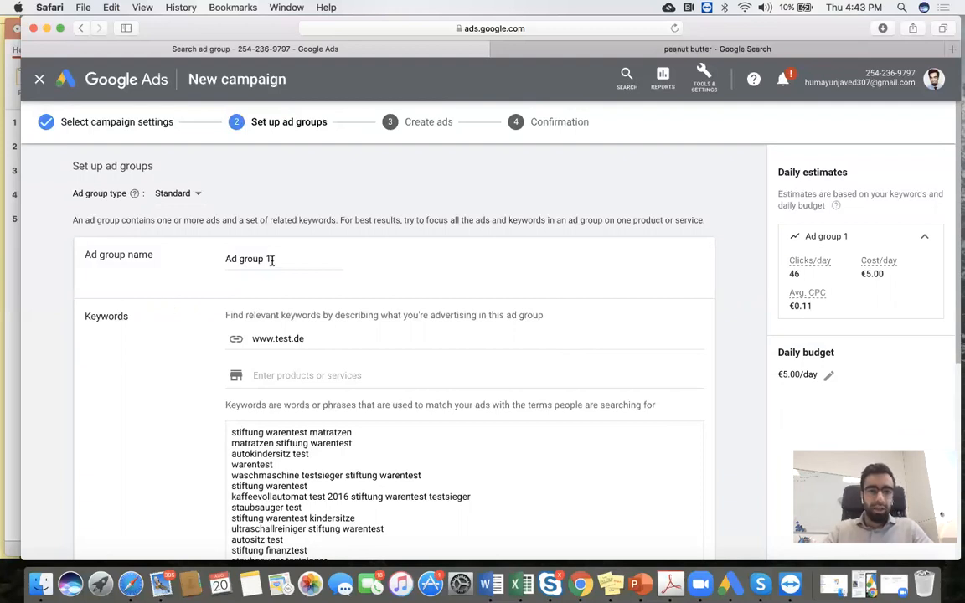
Step: Name the ad group "Software selling"
{"action": "left_click_drag", "start_coordinate": [269, 258], "coordinate": [222, 262]}
{"action": "type", "text": "S"}
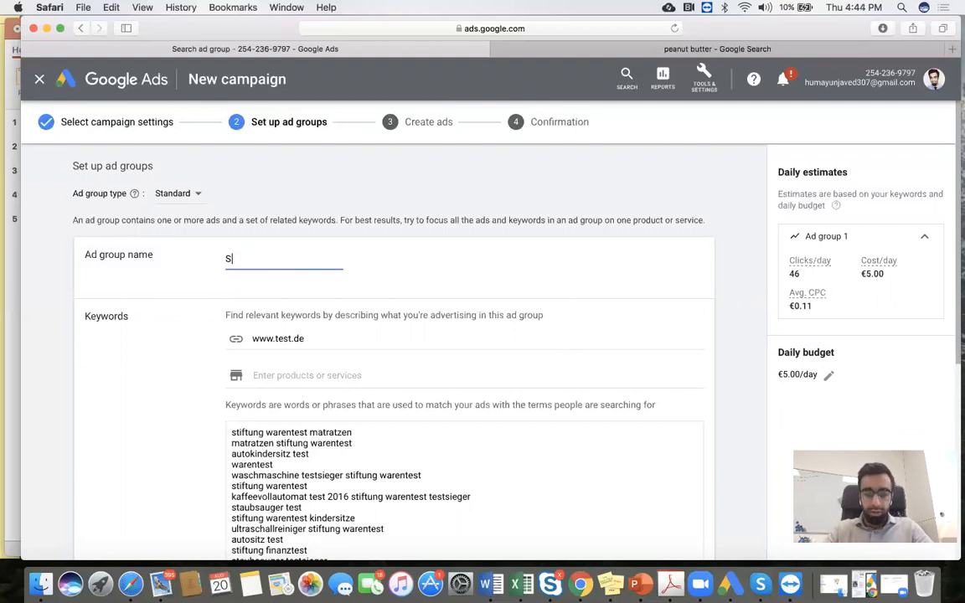
{"action": "type", "text": "oftware "}
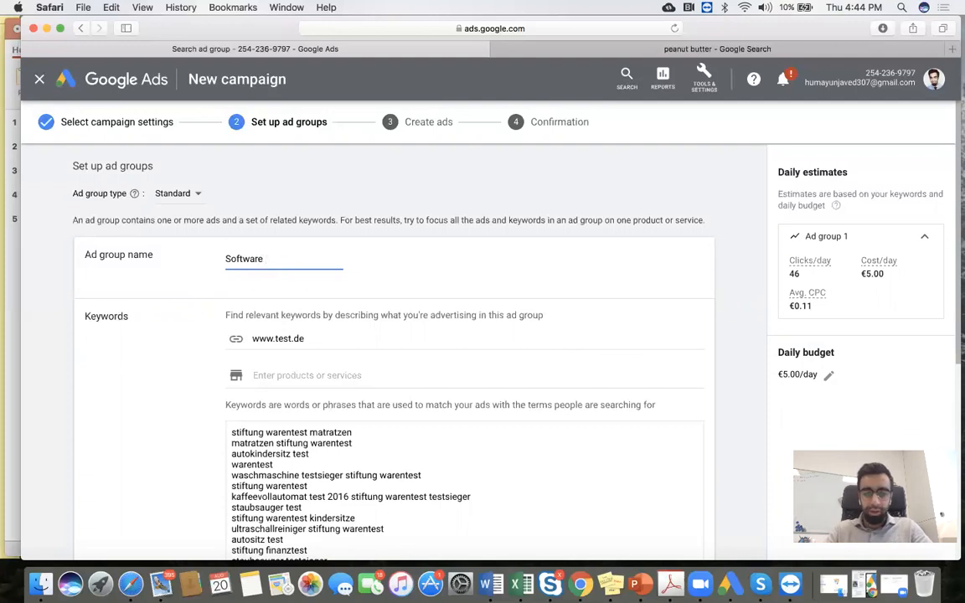
{"action": "type", "text": "selling"}
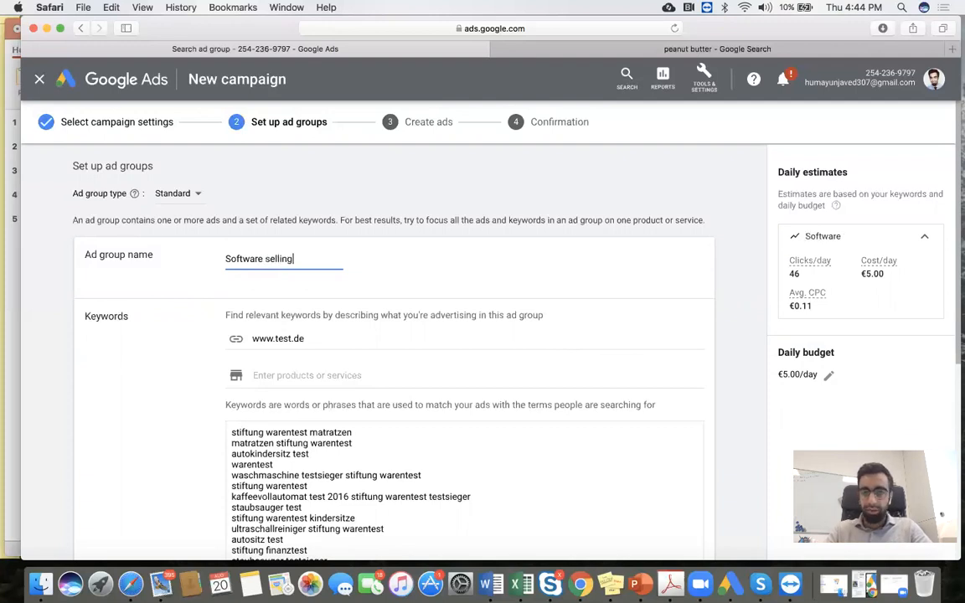
{"action": "scroll", "coordinate": [194, 420], "scroll_direction": "down", "scroll_amount": 2}
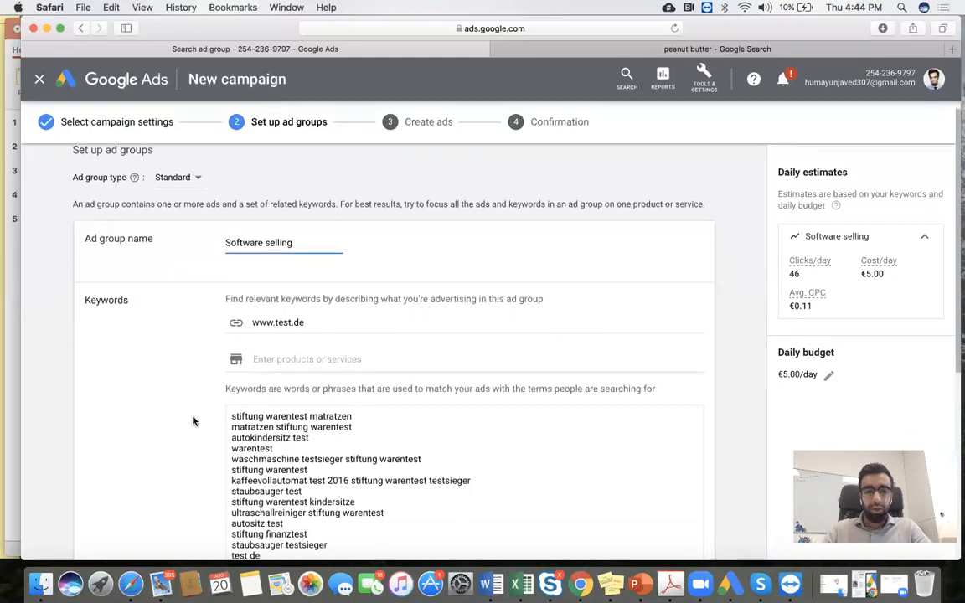
{"action": "left_click", "coordinate": [300, 308]}
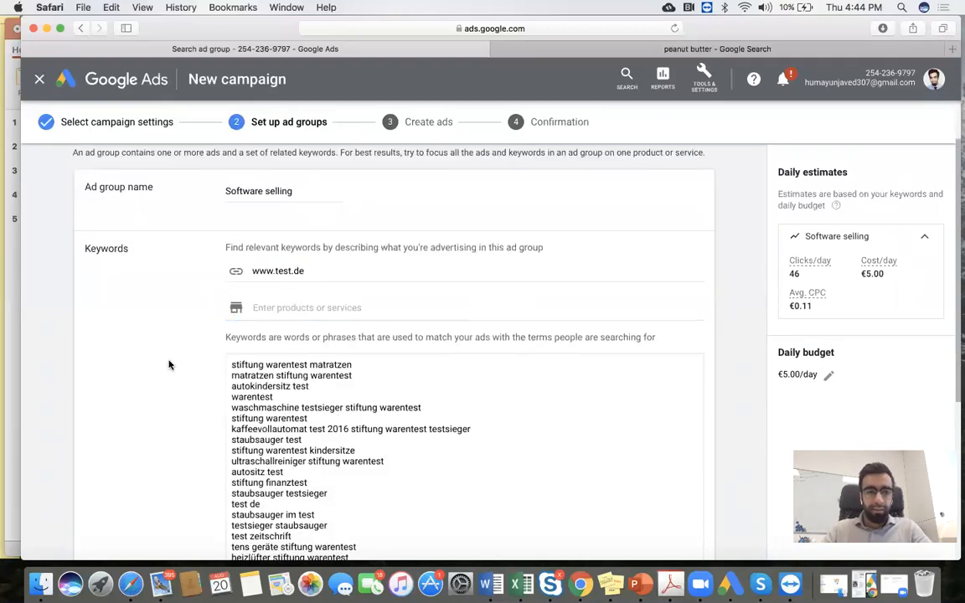
{"action": "scroll", "coordinate": [336, 351], "scroll_direction": "down", "scroll_amount": 5}
{"action": "scroll", "coordinate": [383, 359], "scroll_direction": "up", "scroll_amount": 5}
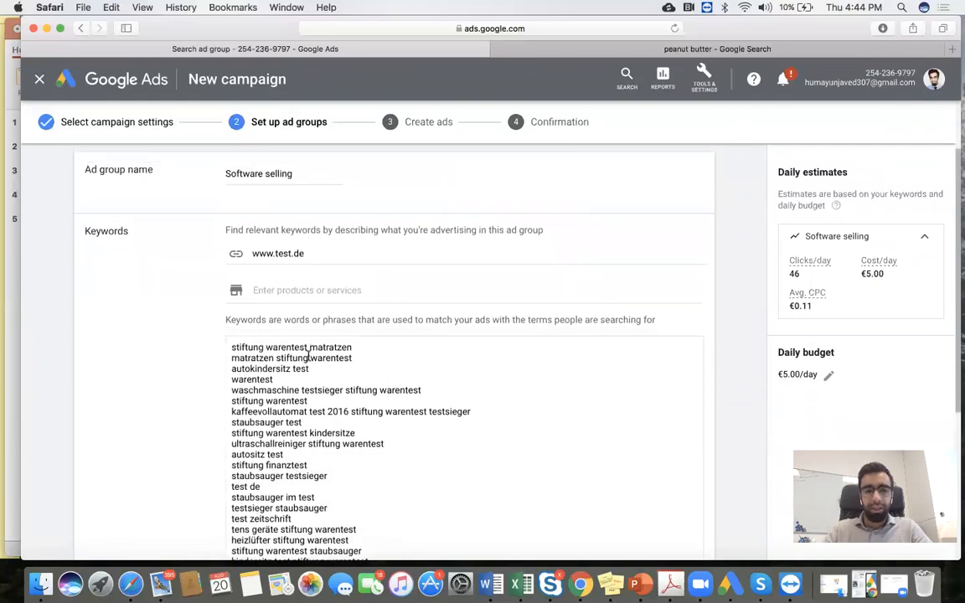
{"action": "scroll", "coordinate": [338, 404], "scroll_direction": "down", "scroll_amount": 1}
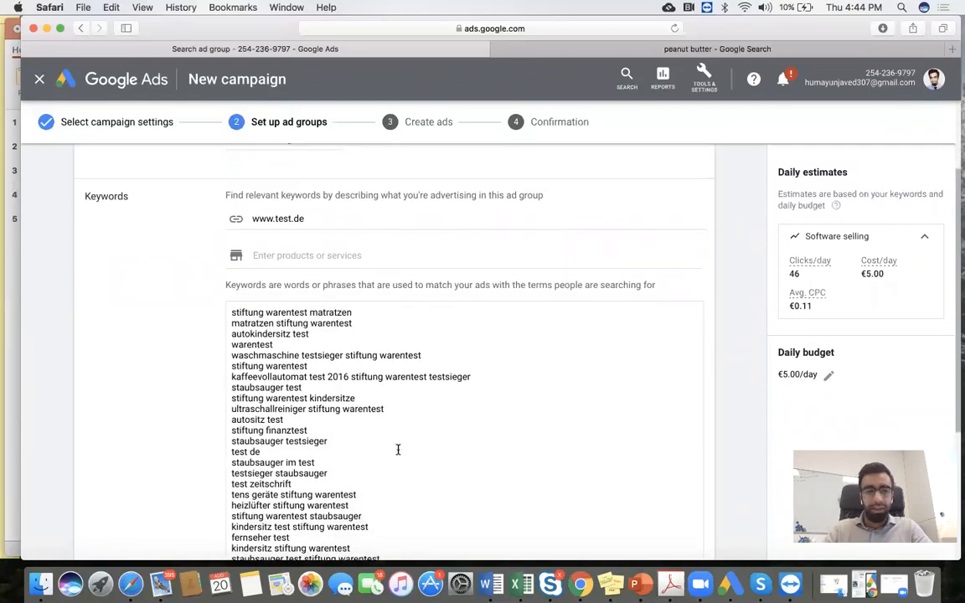
{"action": "scroll", "coordinate": [397, 449], "scroll_direction": "down", "scroll_amount": 1}
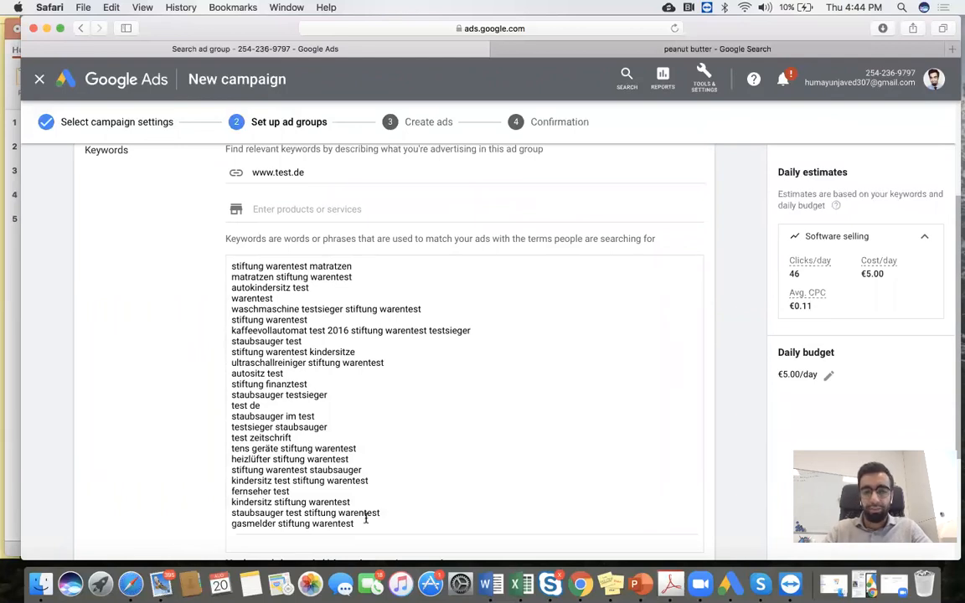
{"action": "scroll", "coordinate": [366, 513], "scroll_direction": "down", "scroll_amount": 1}
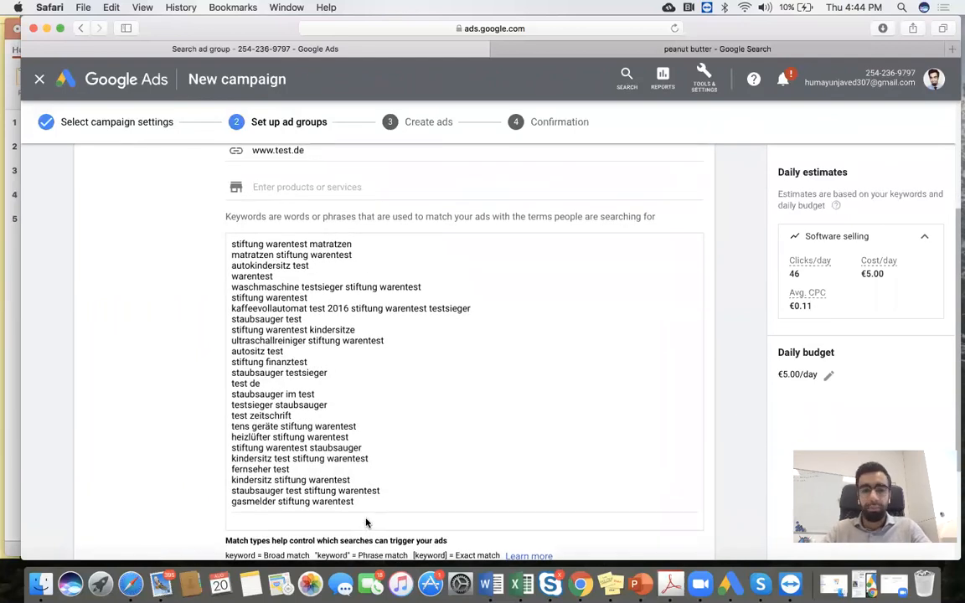
Step: Replace all the suggested keywords in the ad group with the single keyword "Software testing"
{"action": "left_click_drag", "start_coordinate": [371, 500], "coordinate": [177, 269]}
{"action": "left_click", "coordinate": [271, 327]}
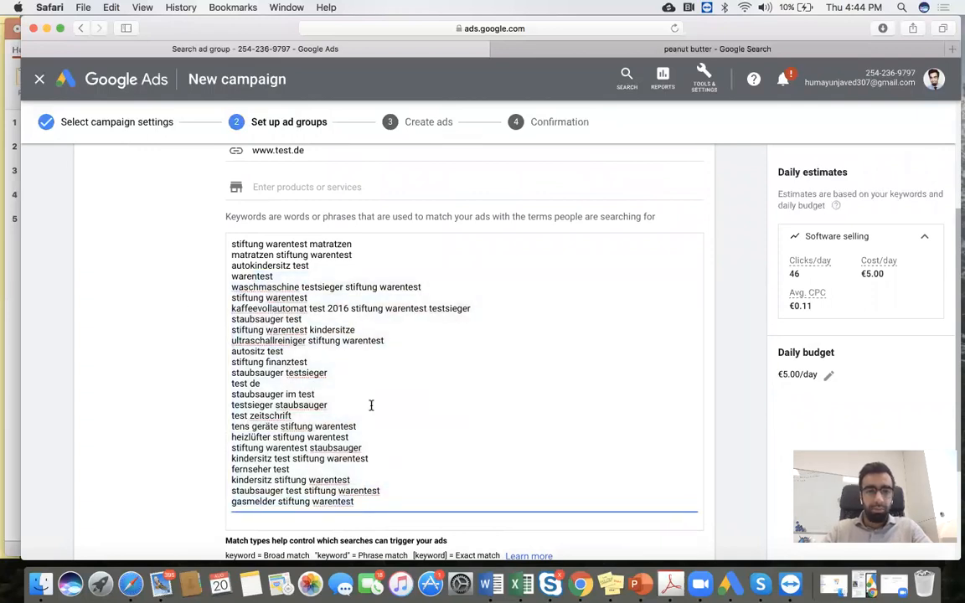
{"action": "scroll", "coordinate": [248, 259], "scroll_direction": "up", "scroll_amount": 1}
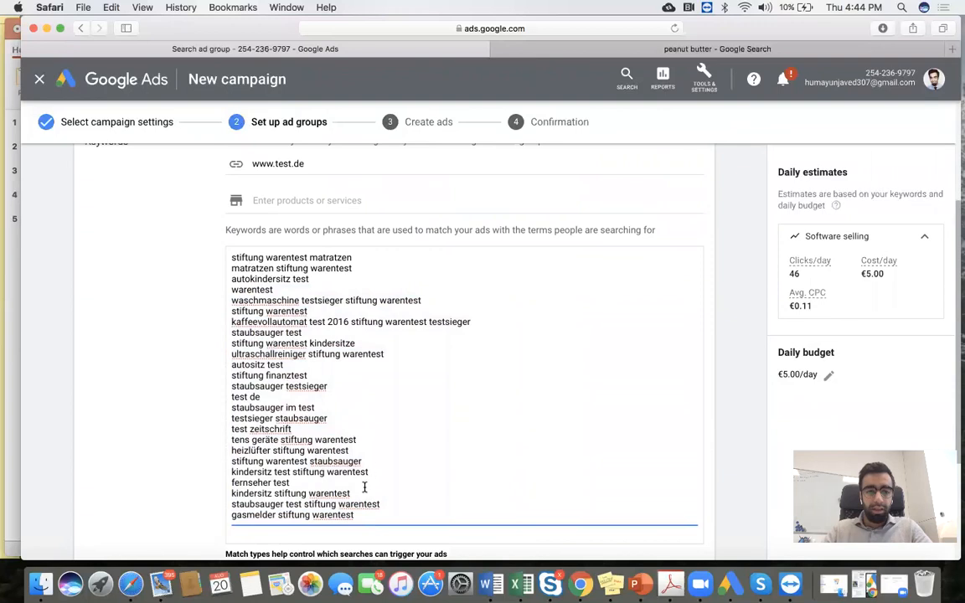
{"action": "left_click_drag", "start_coordinate": [358, 513], "coordinate": [228, 258]}
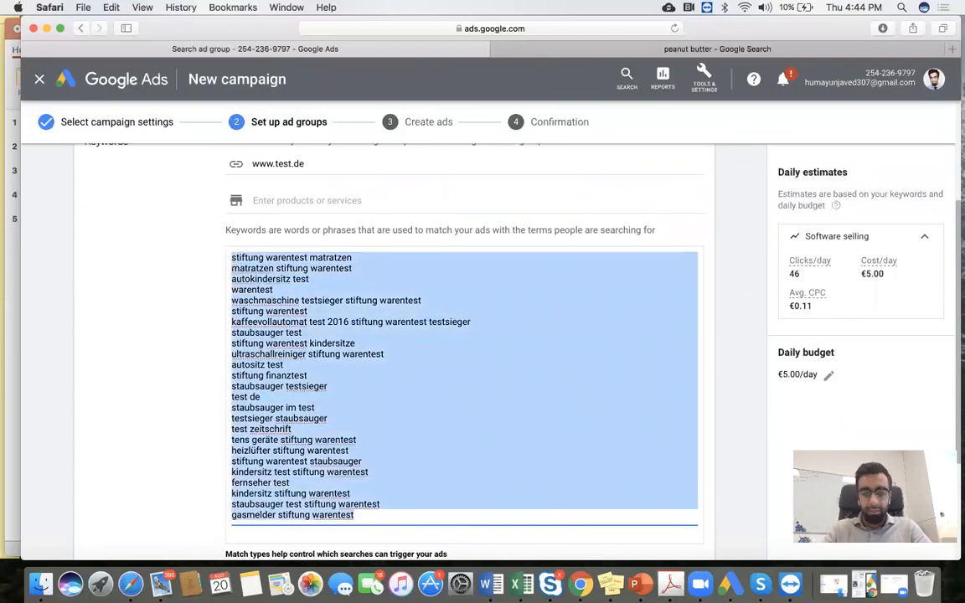
{"action": "type", "text": "Soft"}
{"action": "type", "text": "wa"}
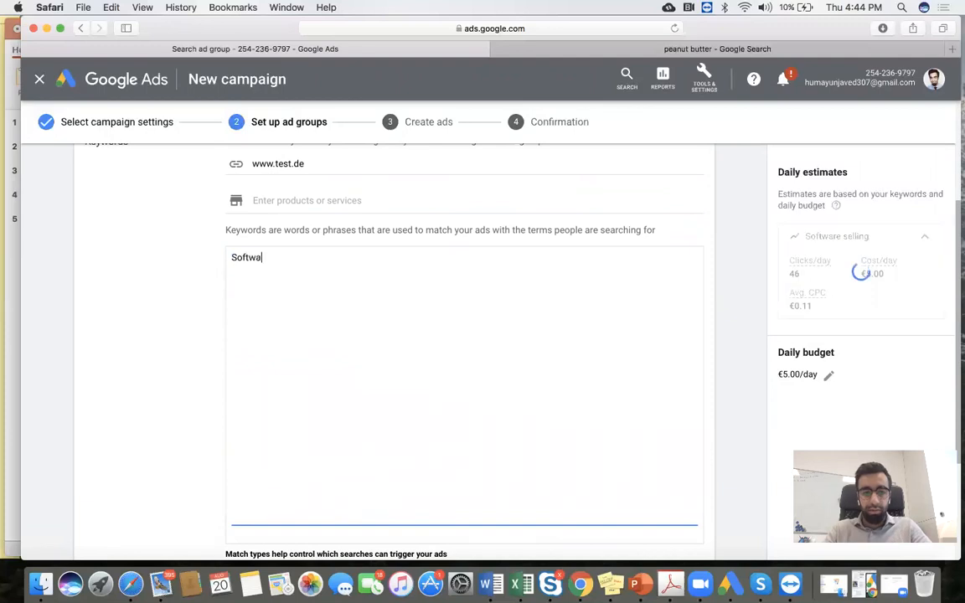
{"action": "type", "text": "re testing"}
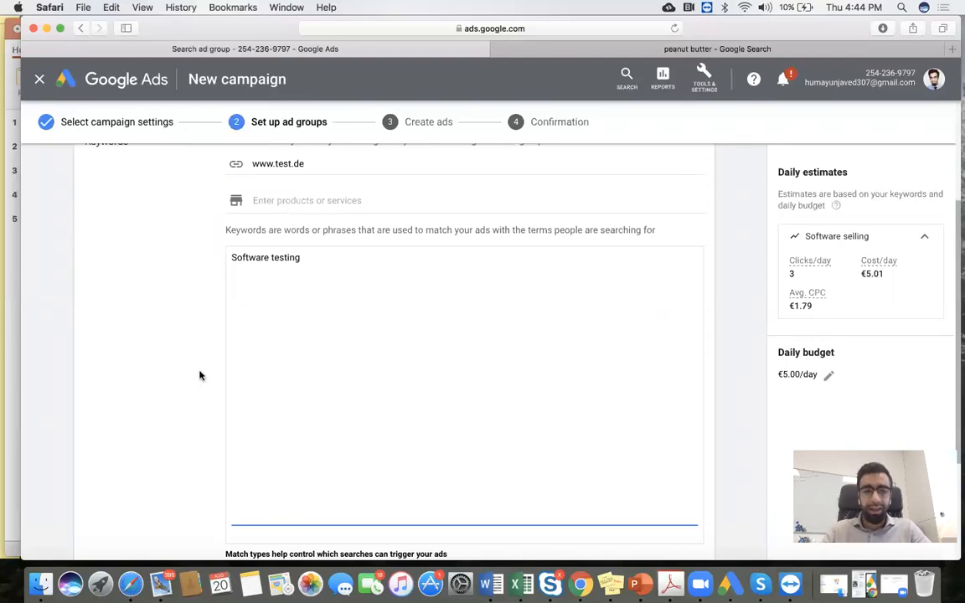
Step: Examine the notation for broad, phrase and exact match below the keyword list
{"action": "scroll", "coordinate": [200, 375], "scroll_direction": "down", "scroll_amount": 3}
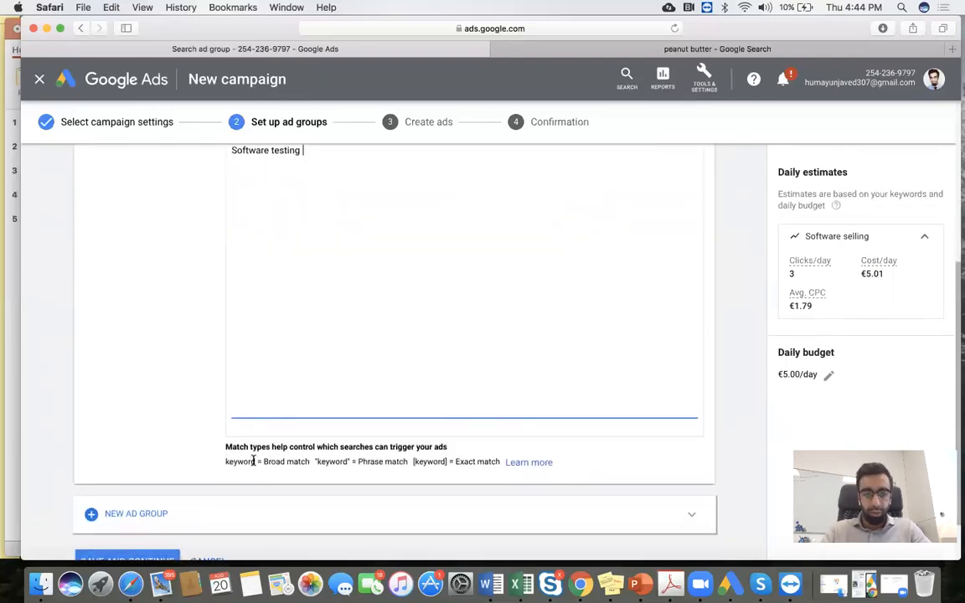
{"action": "left_click_drag", "start_coordinate": [226, 461], "coordinate": [498, 463]}
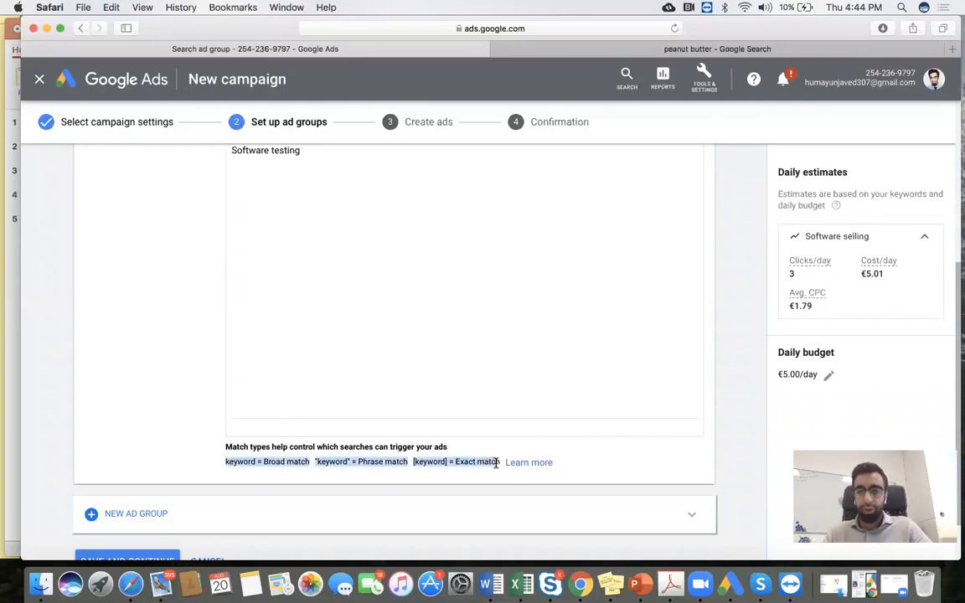
{"action": "left_click", "coordinate": [280, 461]}
{"action": "left_click_drag", "start_coordinate": [358, 462], "coordinate": [489, 460]}
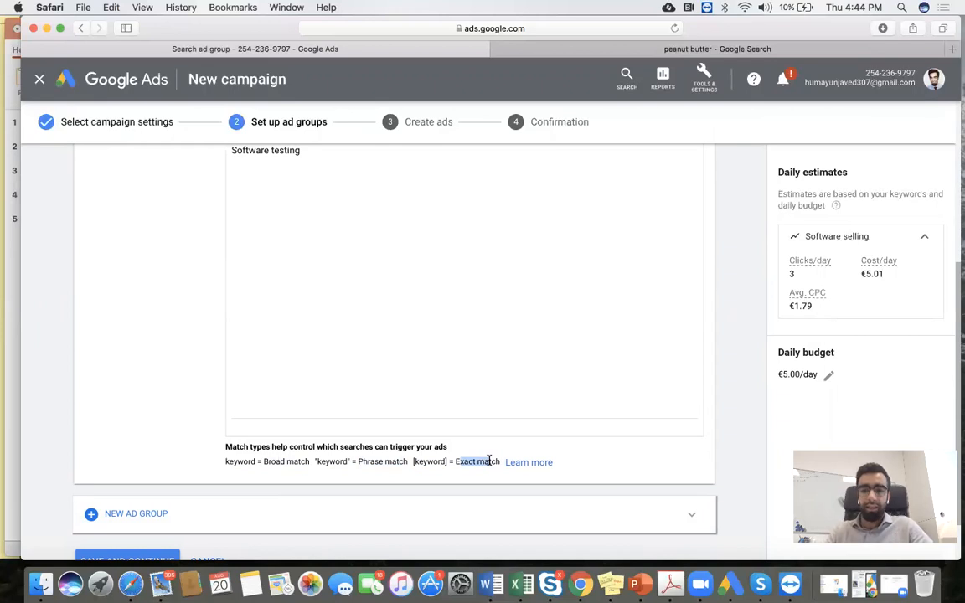
{"action": "scroll", "coordinate": [106, 351], "scroll_direction": "up", "scroll_amount": 1}
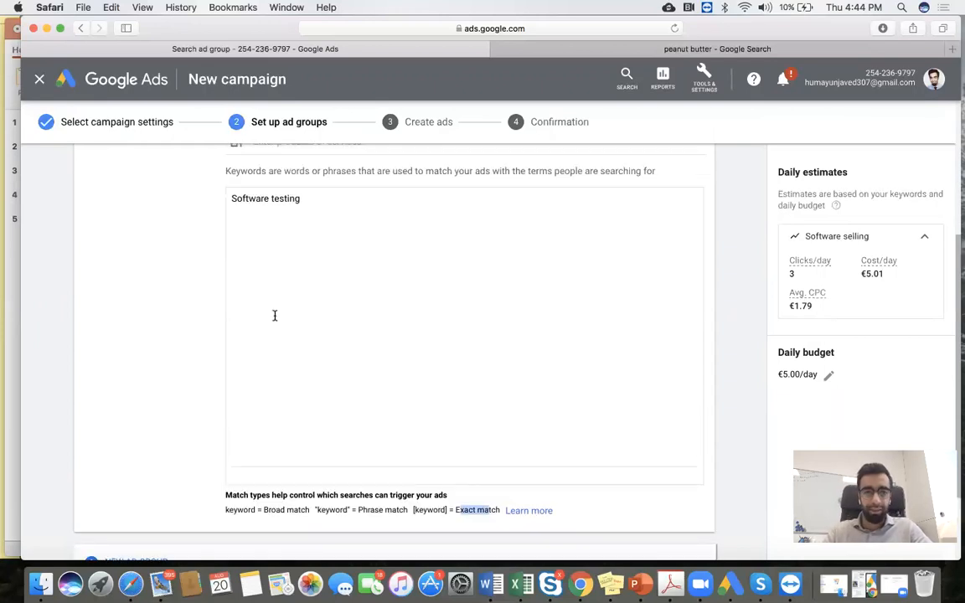
{"action": "scroll", "coordinate": [166, 375], "scroll_direction": "down", "scroll_amount": 2}
{"action": "scroll", "coordinate": [165, 376], "scroll_direction": "up", "scroll_amount": 2}
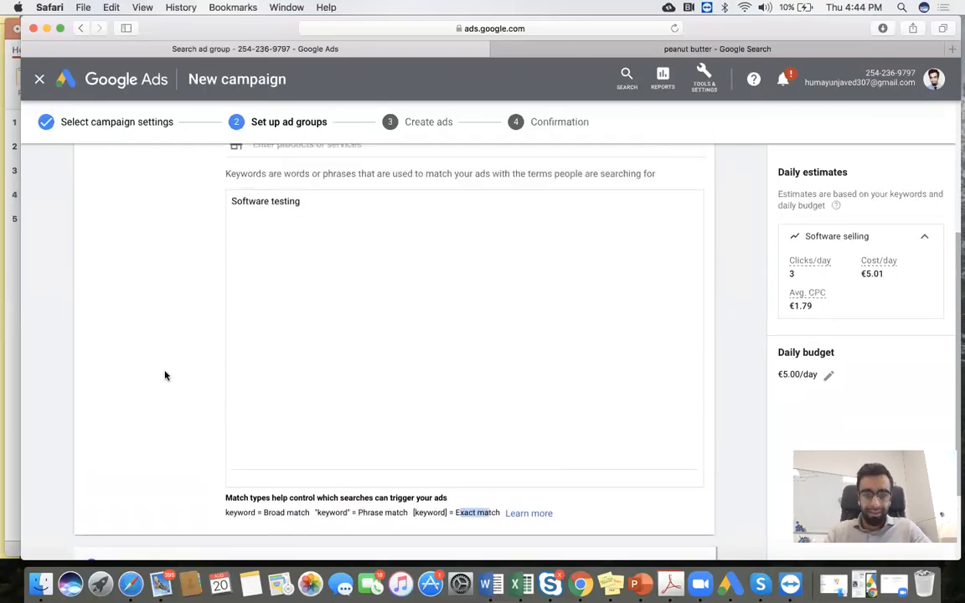
Step: Try extending the keyword with a location, as in "Software testing in usa", and remove the added words
{"action": "left_click", "coordinate": [335, 204]}
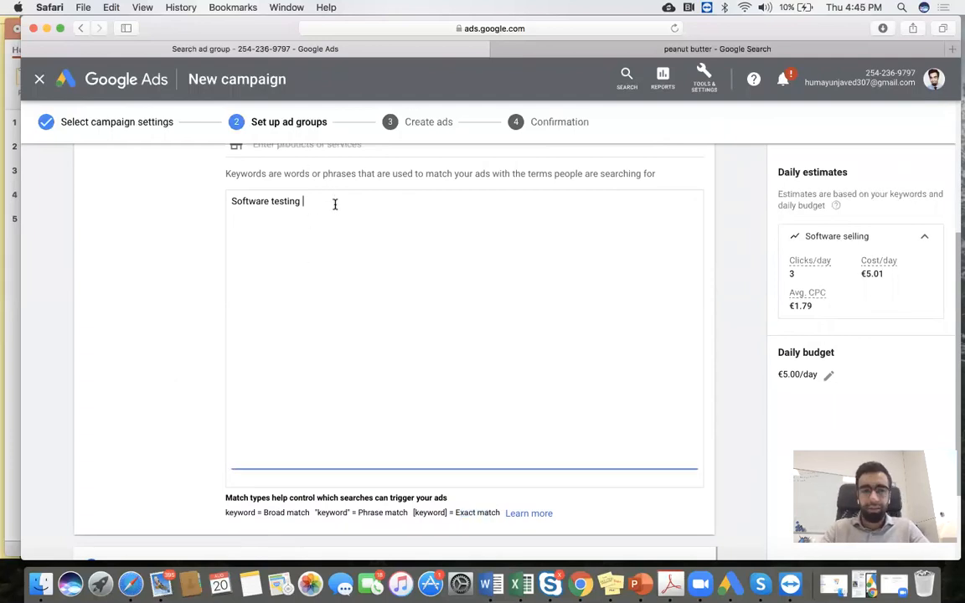
{"action": "type", "text": "i"}
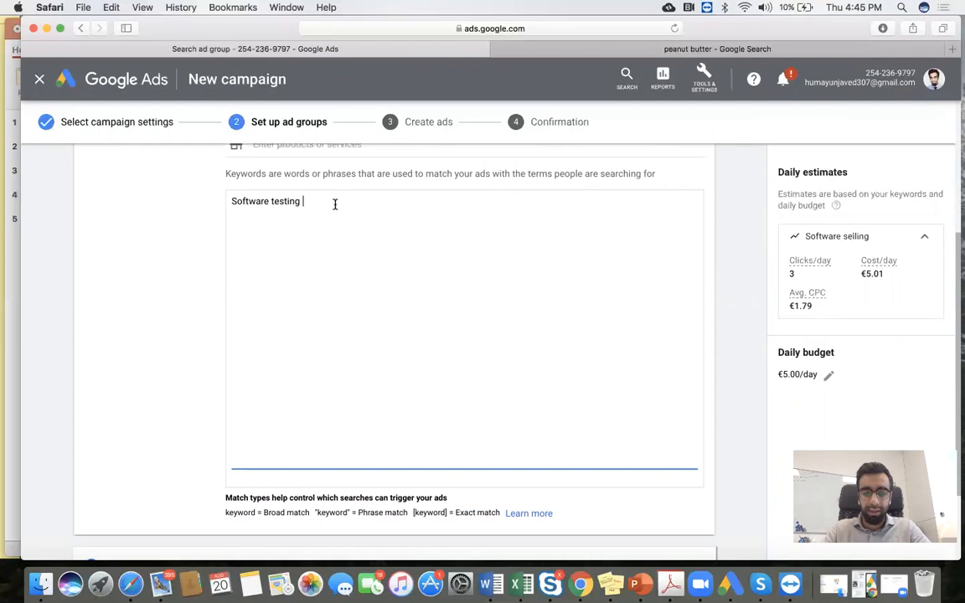
{"action": "type", "text": "n usa"}
{"action": "key", "text": "BackSpace"}
{"action": "key", "text": "BackSpace"}
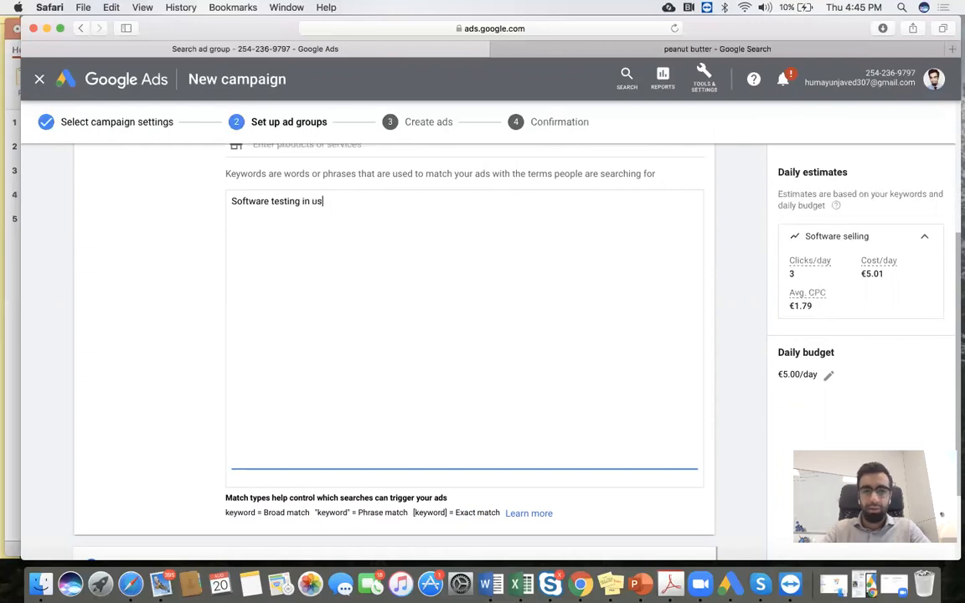
{"action": "key", "text": "BackSpace"}
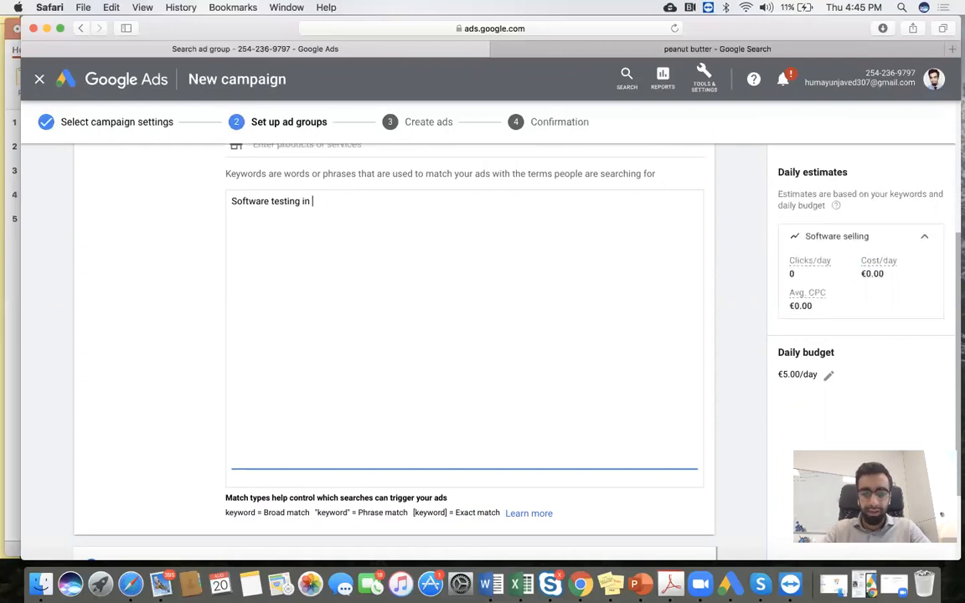
{"action": "type", "text": "vie"}
{"action": "key", "text": "BackSpace"}
{"action": "key", "text": "BackSpace"}
{"action": "key", "text": "BackSpace"}
{"action": "key", "text": "BackSpace"}
{"action": "key", "text": "BackSpace"}
{"action": "key", "text": "BackSpace"}
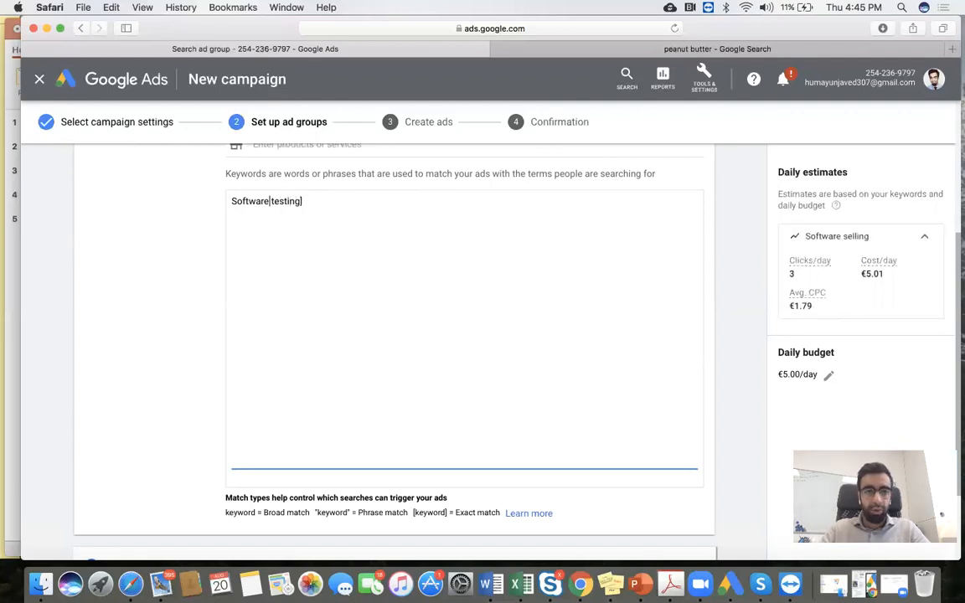
Step: Try the keyword as the exact match "[Software testing]", and remove the square brackets again
{"action": "left_click", "coordinate": [232, 201]}
{"action": "type", "text": "["}
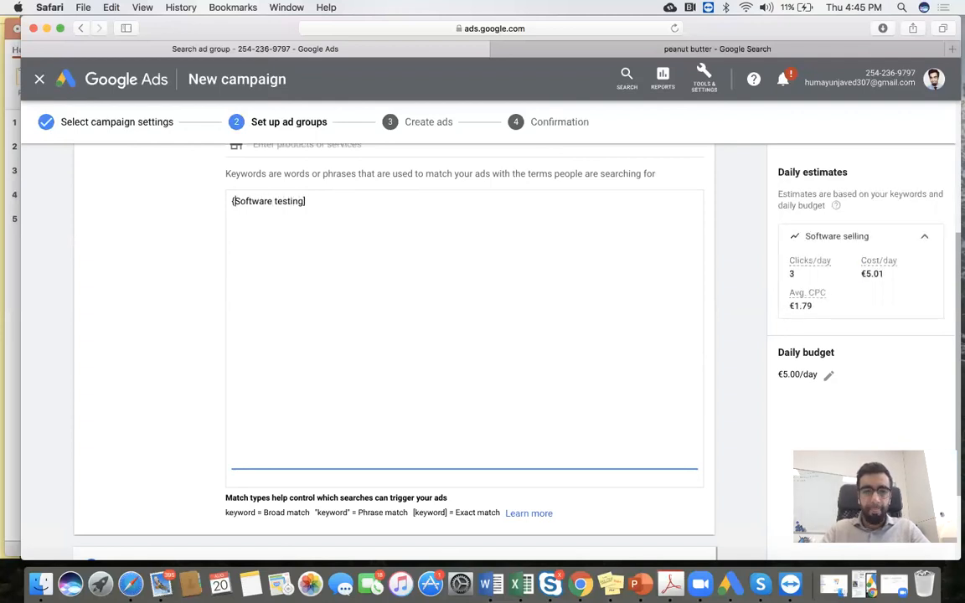
{"action": "left_click", "coordinate": [408, 212]}
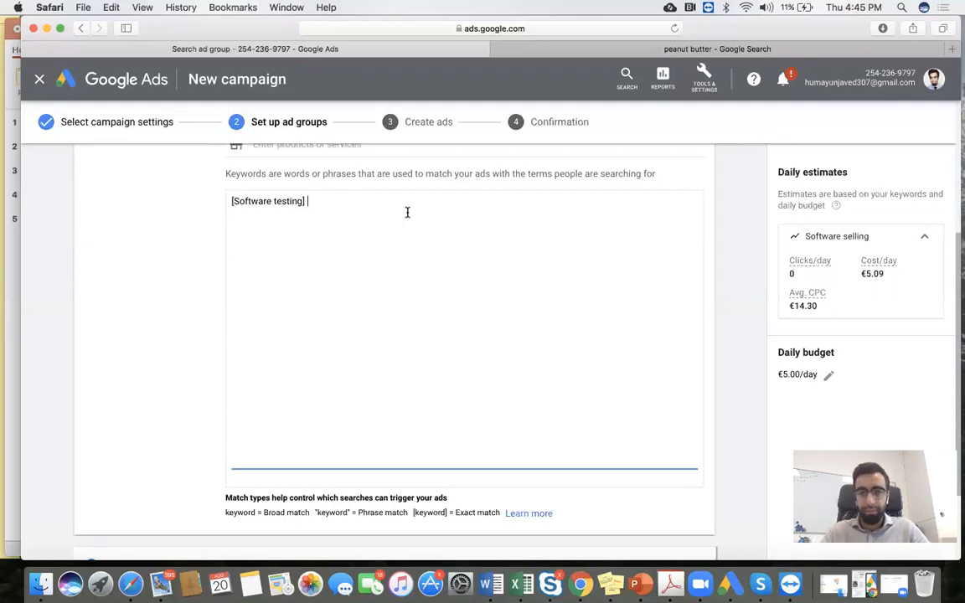
{"action": "key", "text": "BackSpace"}
{"action": "key", "text": "BackSpace"}
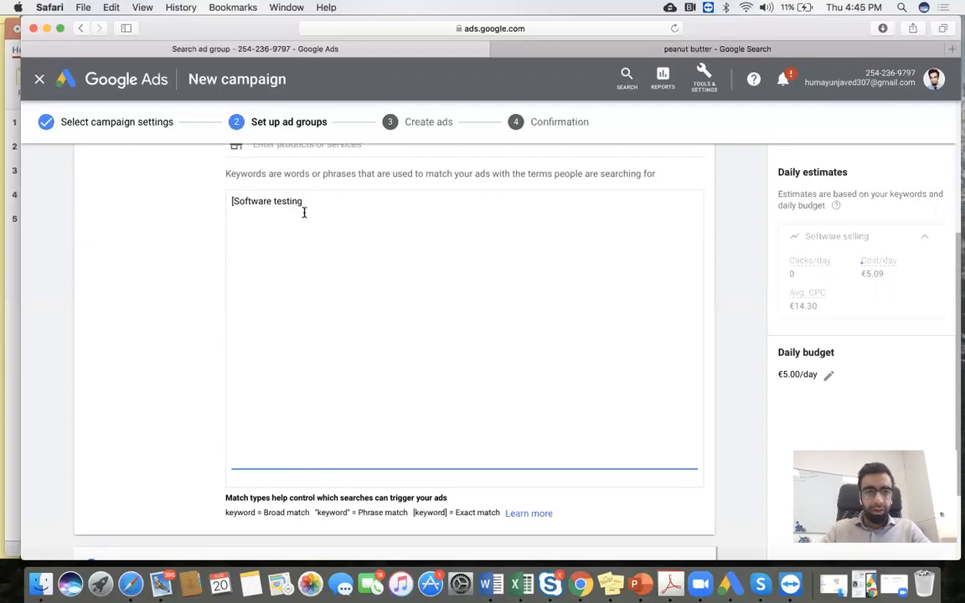
{"action": "left_click", "coordinate": [234, 201]}
{"action": "key", "text": "BackSpace"}
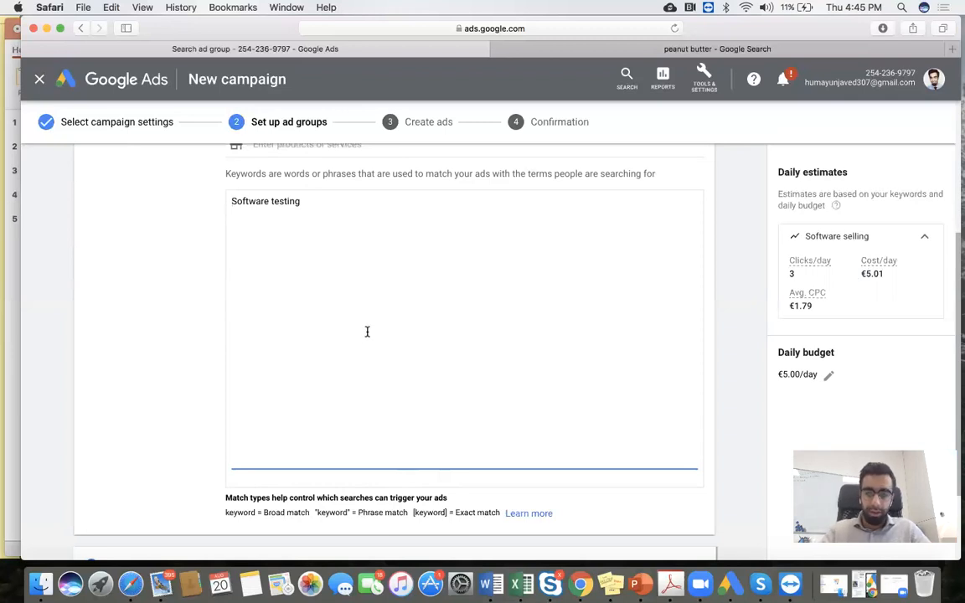
Step: Turn the keyword into the modified broad match "+Software +testing"
{"action": "type", "text": "+"}
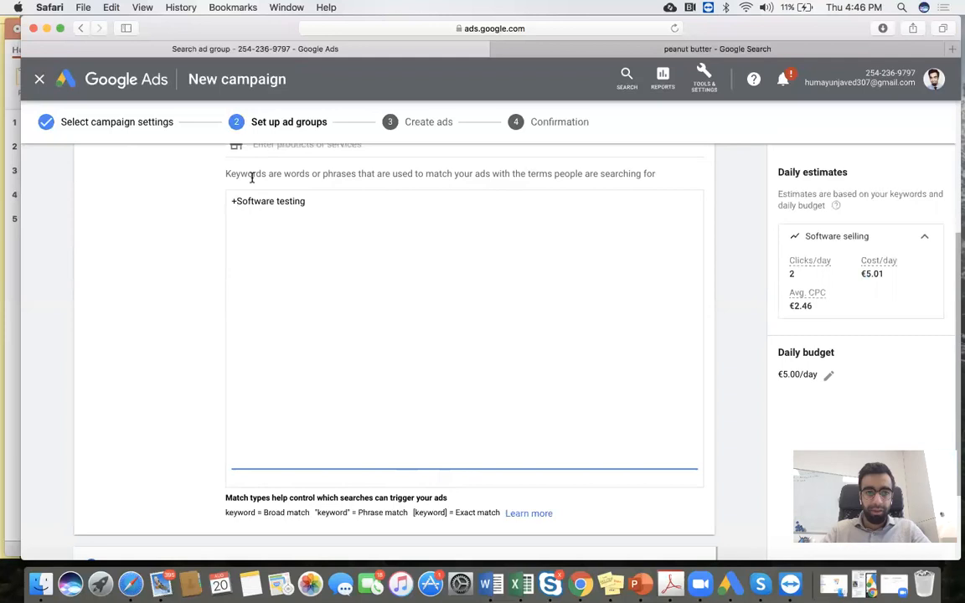
{"action": "left_click", "coordinate": [276, 201]}
{"action": "type", "text": "+"}
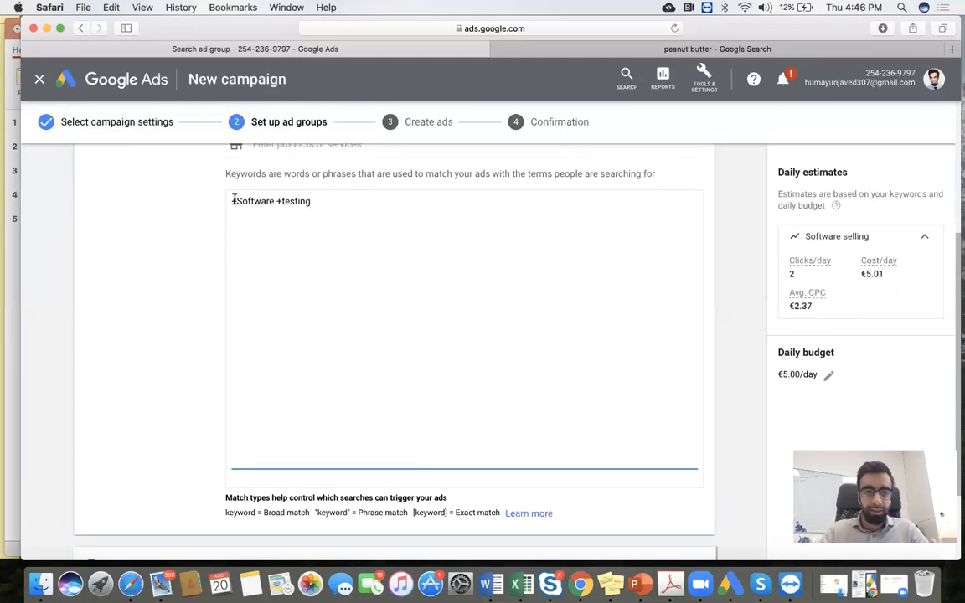
{"action": "left_click_drag", "start_coordinate": [233, 200], "coordinate": [318, 201]}
{"action": "left_click", "coordinate": [332, 203]}
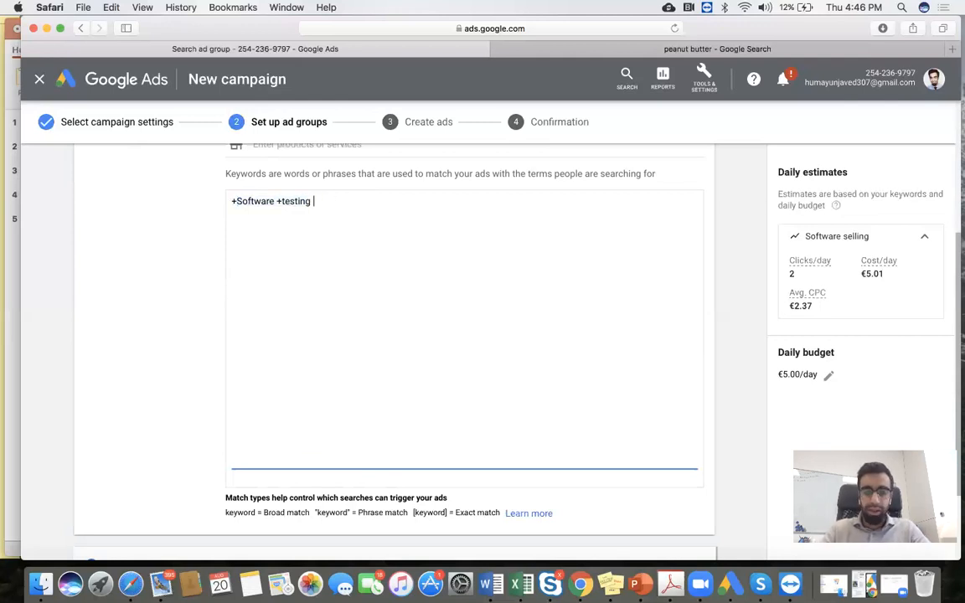
Step: Try appending "your" and a word starting with "pric" to the modified broad match keyword, removing each again
{"action": "type", "text": "your"}
{"action": "key", "text": "BackSpace"}
{"action": "key", "text": "BackSpace"}
{"action": "key", "text": "BackSpace"}
{"action": "key", "text": "BackSpace"}
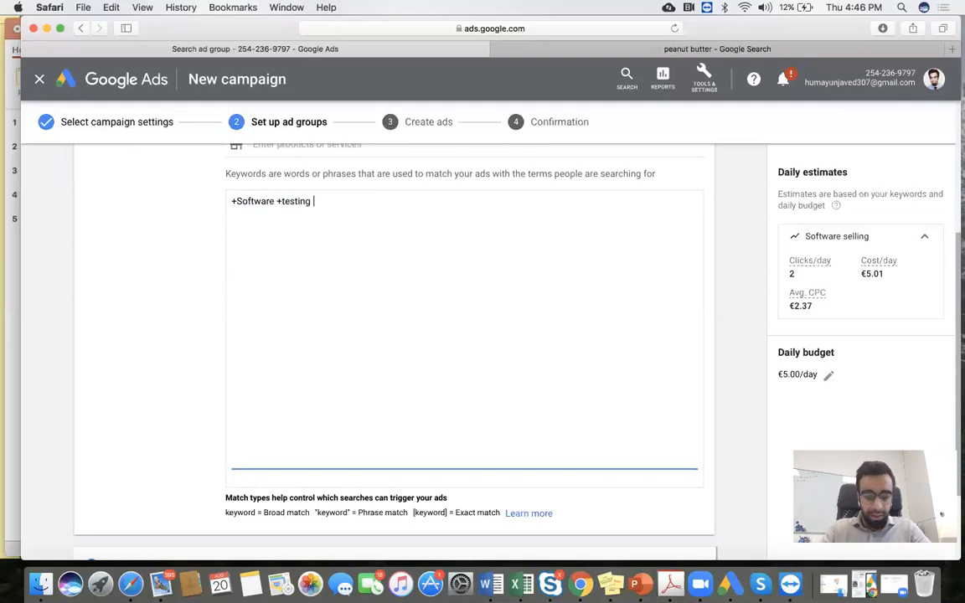
{"action": "type", "text": "pric"}
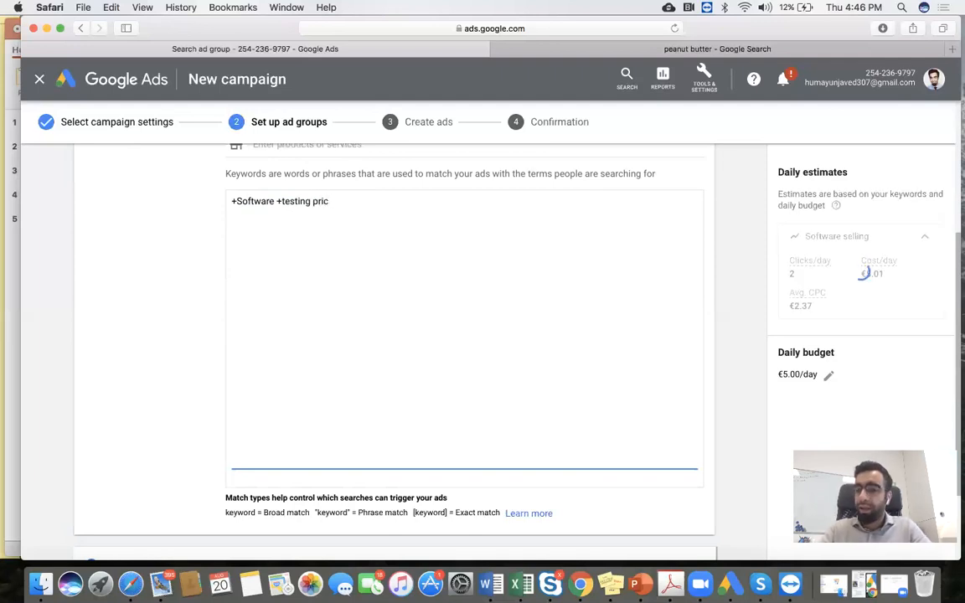
{"action": "key", "text": "BackSpace"}
{"action": "key", "text": "BackSpace"}
{"action": "key", "text": "BackSpace"}
{"action": "key", "text": "BackSpace"}
{"action": "left_click_drag", "start_coordinate": [318, 201], "coordinate": [239, 202]}
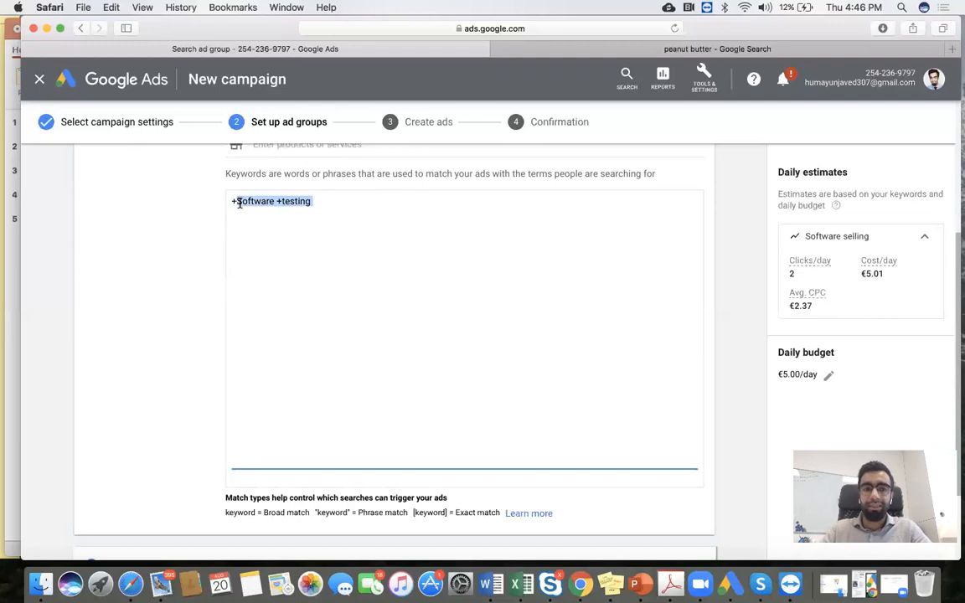
{"action": "left_click", "coordinate": [334, 208]}
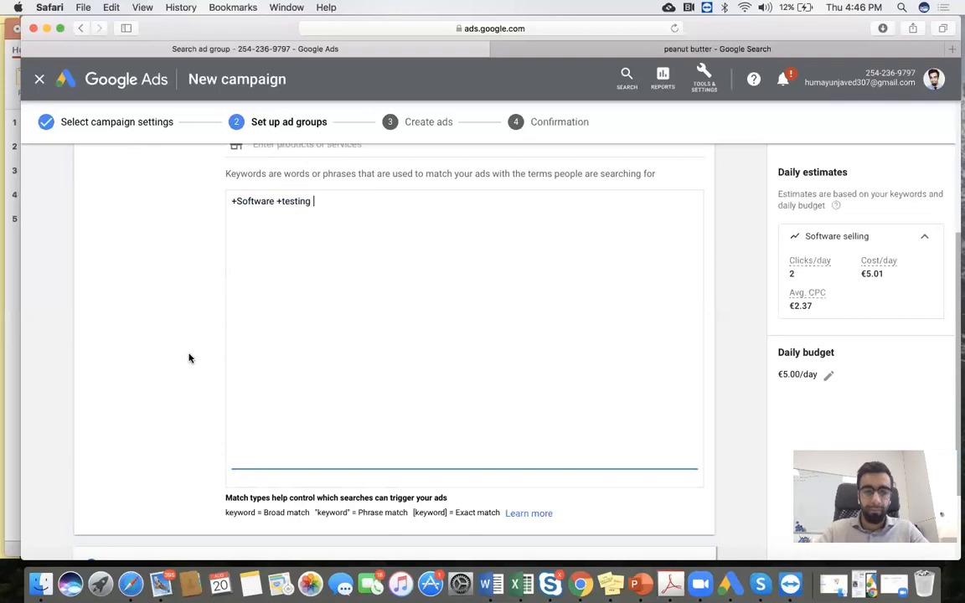
Step: Check the ad group setup, save it without adding another ad group, and continue to the ad creation stage
{"action": "scroll", "coordinate": [193, 358], "scroll_direction": "down", "scroll_amount": 3}
{"action": "scroll", "coordinate": [226, 353], "scroll_direction": "up", "scroll_amount": 4}
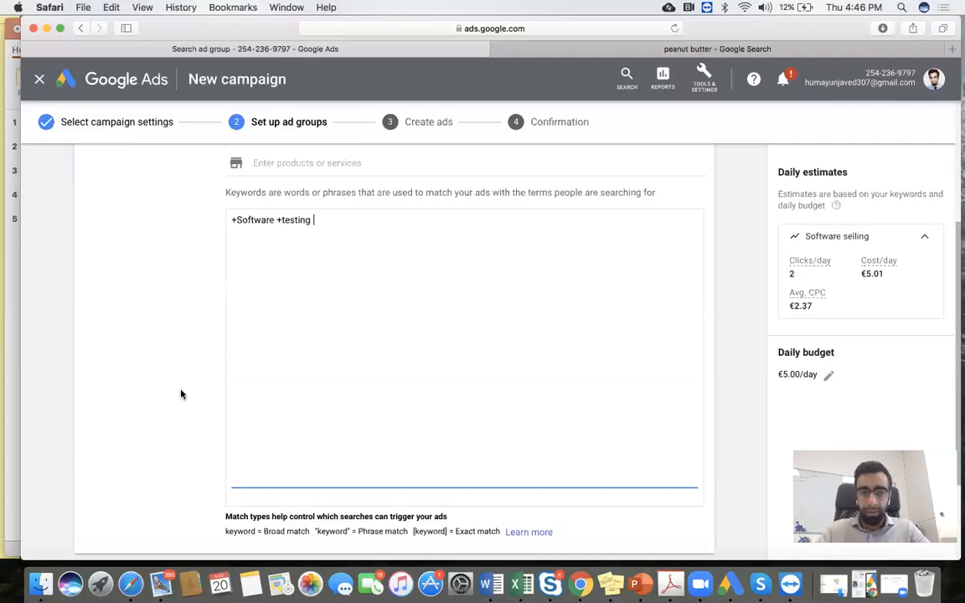
{"action": "scroll", "coordinate": [181, 394], "scroll_direction": "down", "scroll_amount": 3}
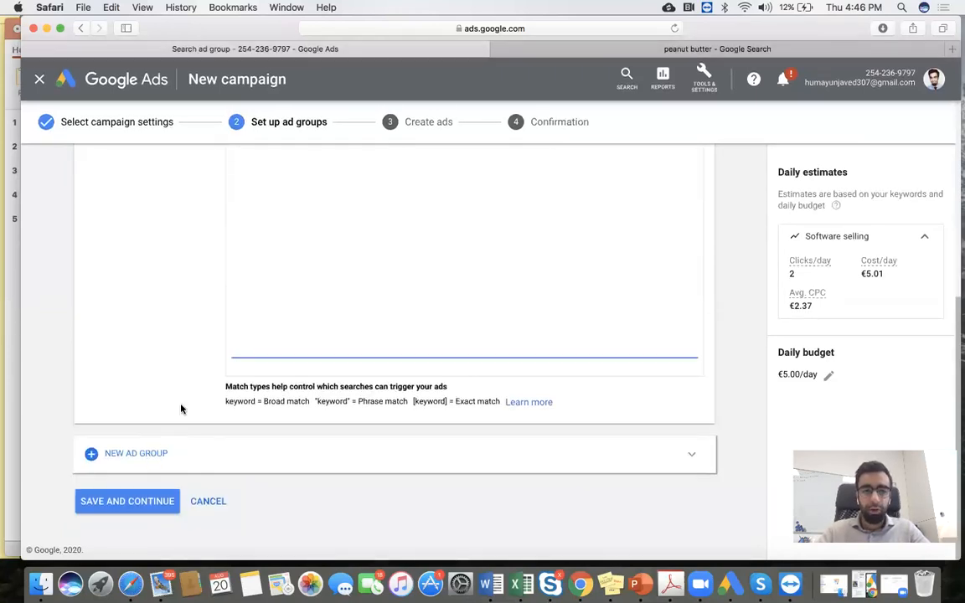
{"action": "scroll", "coordinate": [181, 409], "scroll_direction": "up", "scroll_amount": 7}
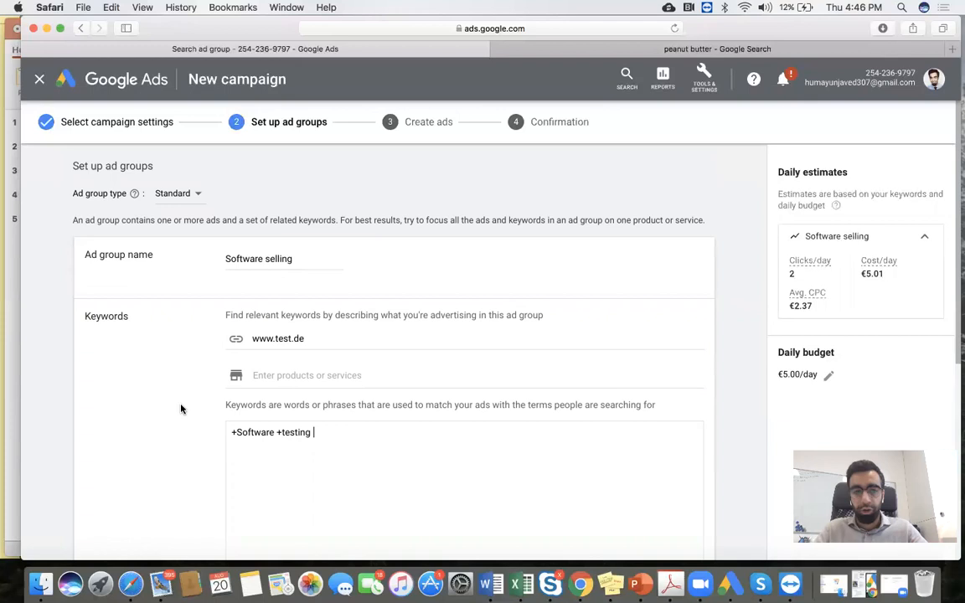
{"action": "scroll", "coordinate": [181, 409], "scroll_direction": "down", "scroll_amount": 2}
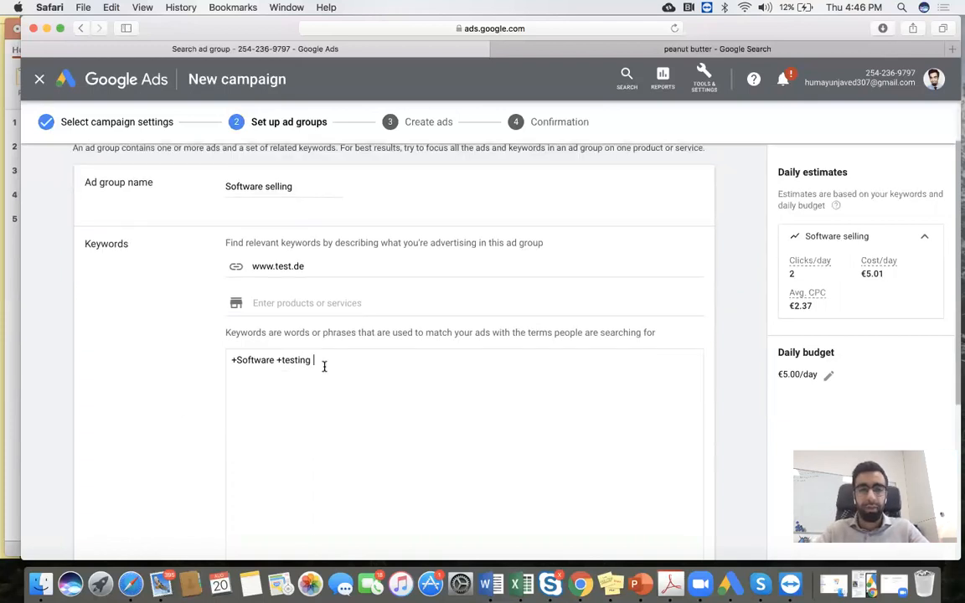
{"action": "scroll", "coordinate": [196, 421], "scroll_direction": "down", "scroll_amount": 4}
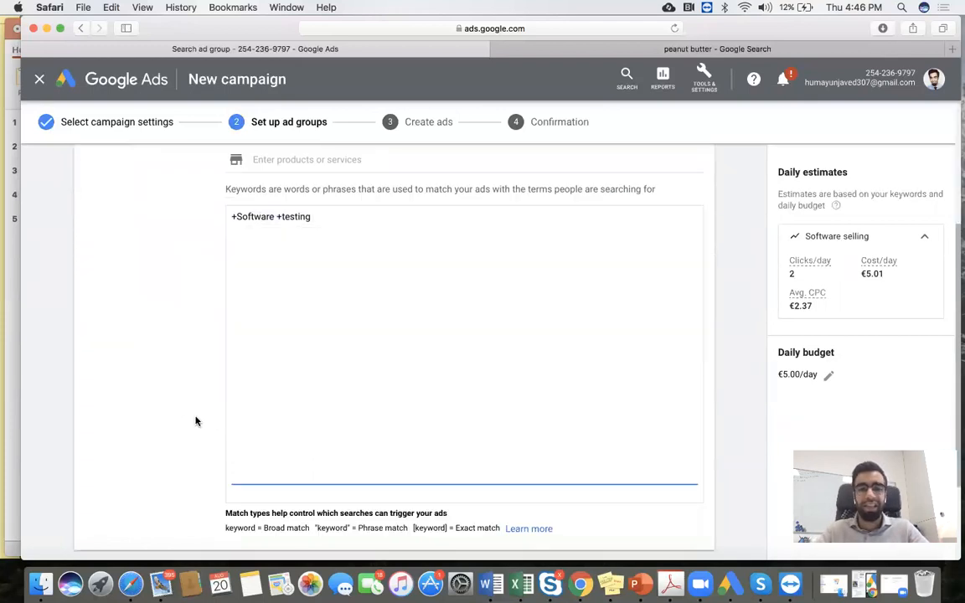
{"action": "scroll", "coordinate": [196, 422], "scroll_direction": "down", "scroll_amount": 3}
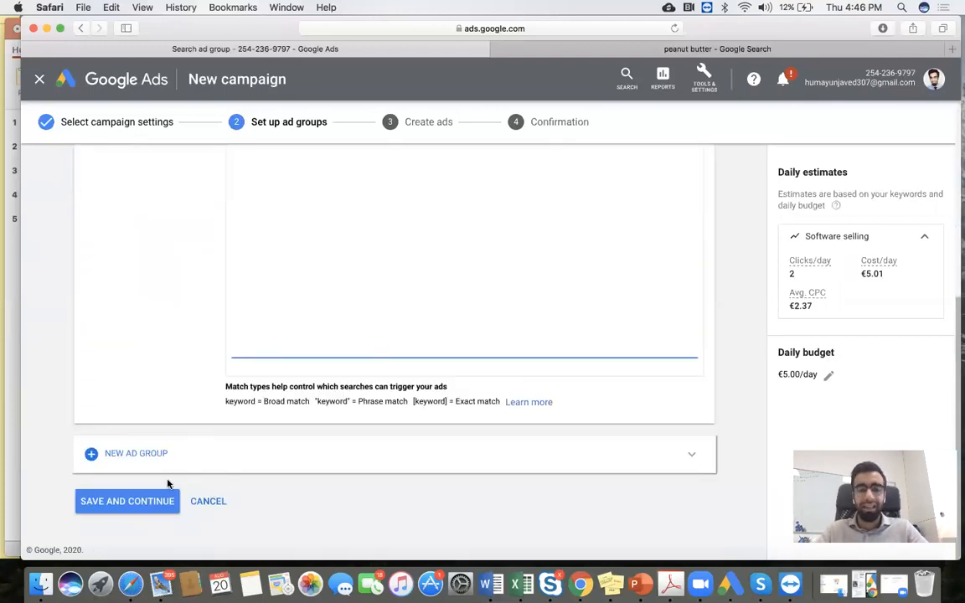
{"action": "left_click", "coordinate": [232, 479]}
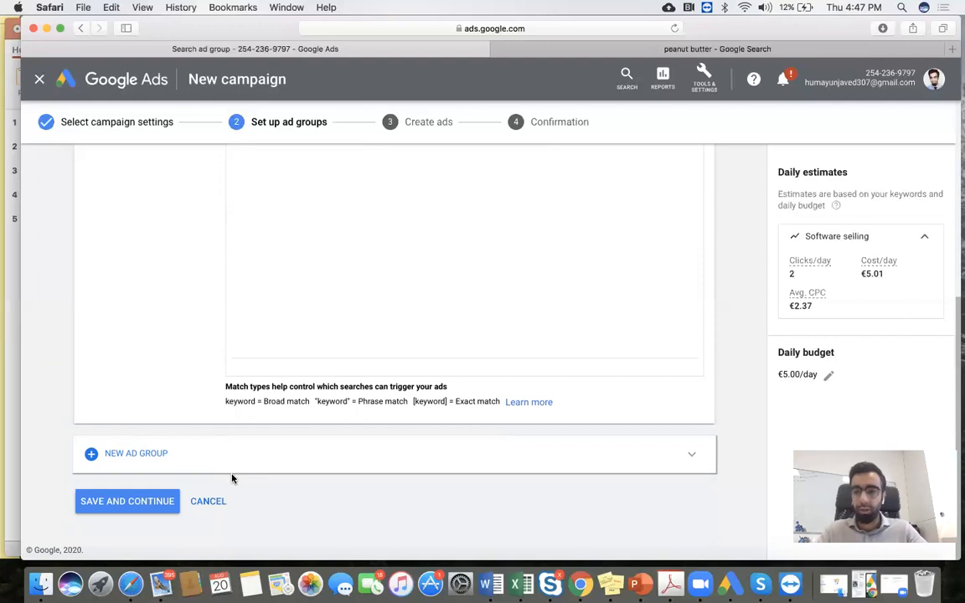
{"action": "left_click", "coordinate": [141, 502]}
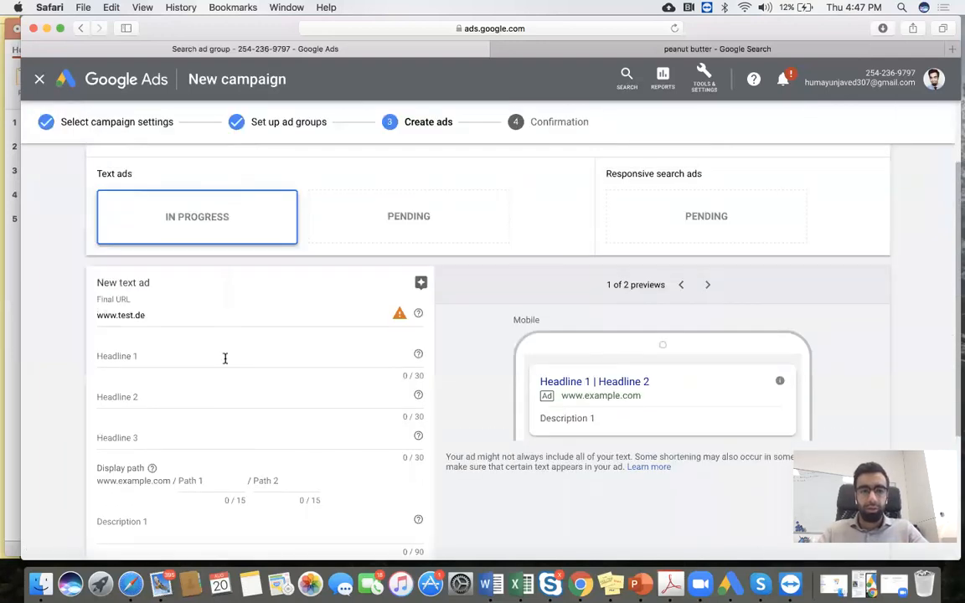
{"action": "scroll", "coordinate": [132, 355], "scroll_direction": "up", "scroll_amount": 3}
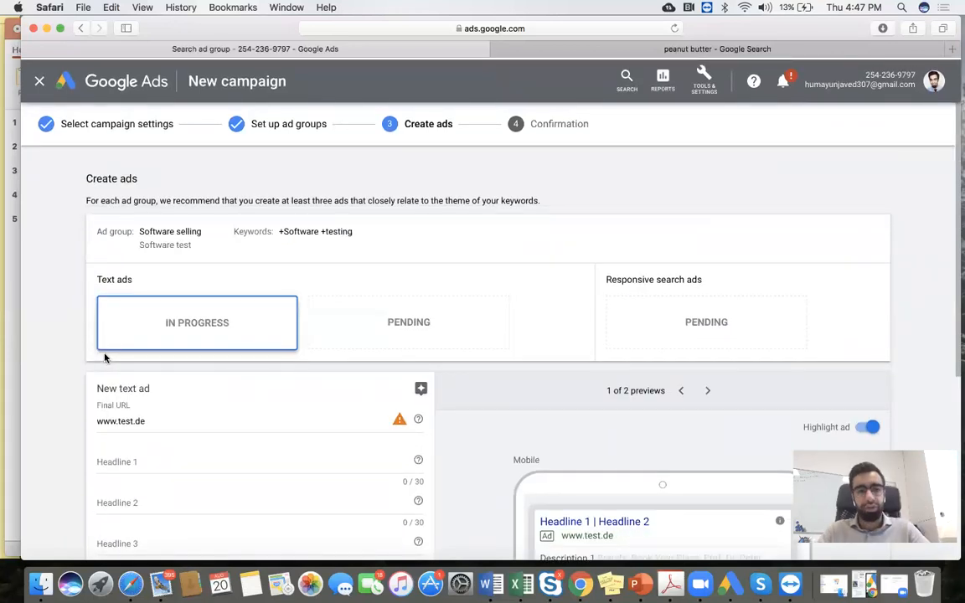
Step: Set Headline 1 of the new text ad to "Best Software testing Tool"
{"action": "scroll", "coordinate": [76, 452], "scroll_direction": "down", "scroll_amount": 3}
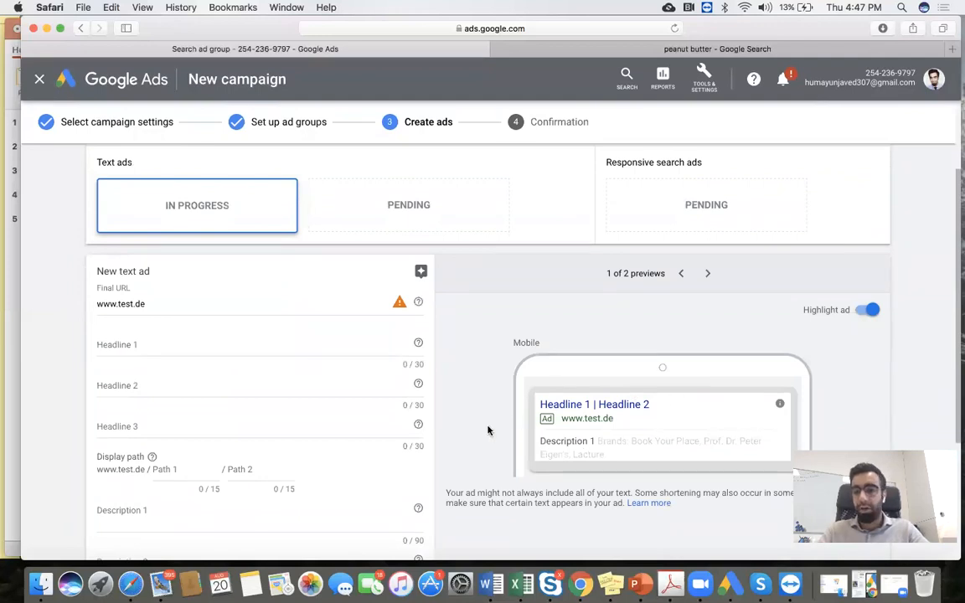
{"action": "scroll", "coordinate": [492, 428], "scroll_direction": "down", "scroll_amount": 2}
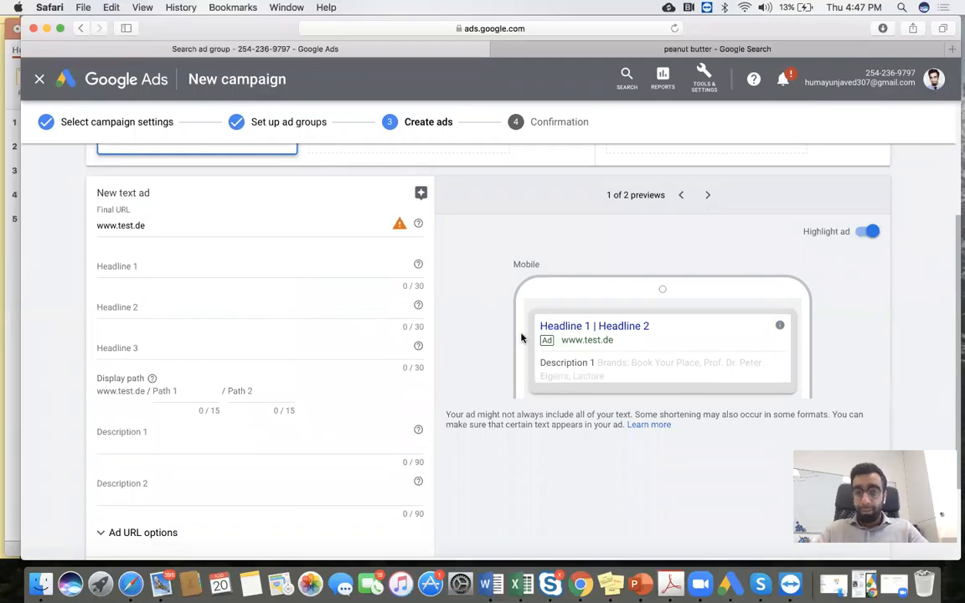
{"action": "scroll", "coordinate": [444, 323], "scroll_direction": "up", "scroll_amount": 1}
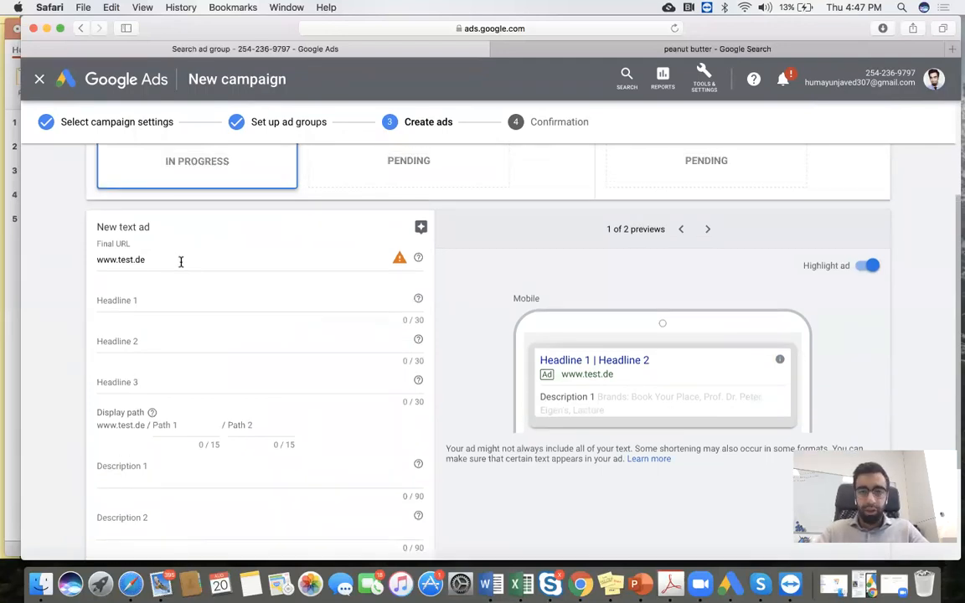
{"action": "left_click", "coordinate": [193, 301]}
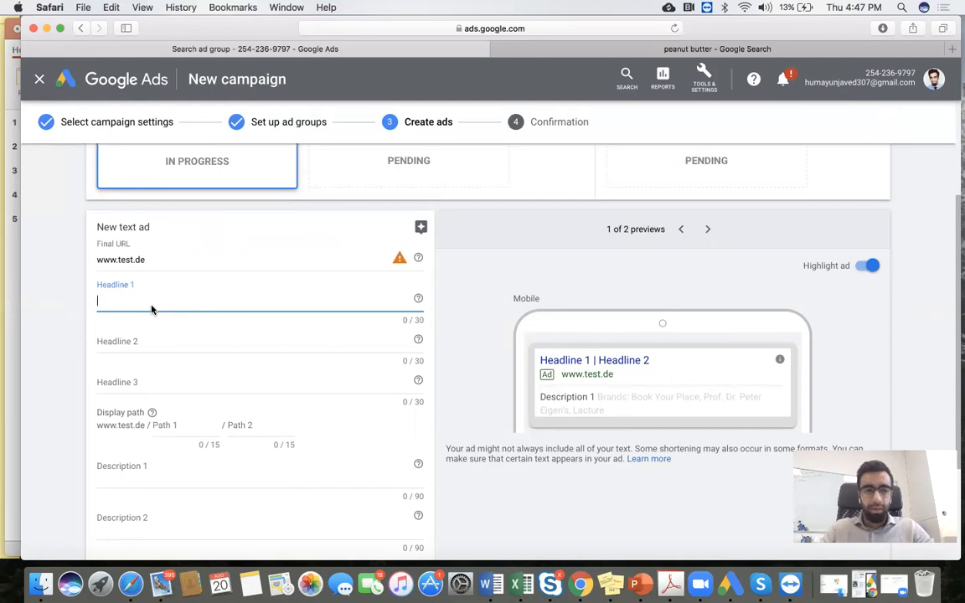
{"action": "scroll", "coordinate": [63, 392], "scroll_direction": "down", "scroll_amount": 3}
{"action": "scroll", "coordinate": [63, 392], "scroll_direction": "up", "scroll_amount": 3}
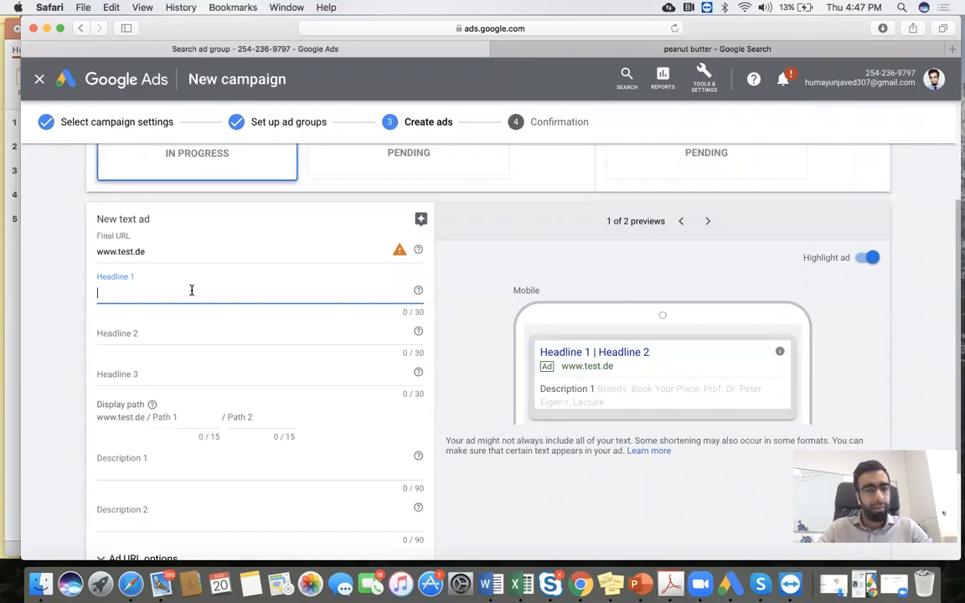
{"action": "scroll", "coordinate": [192, 290], "scroll_direction": "up", "scroll_amount": 4}
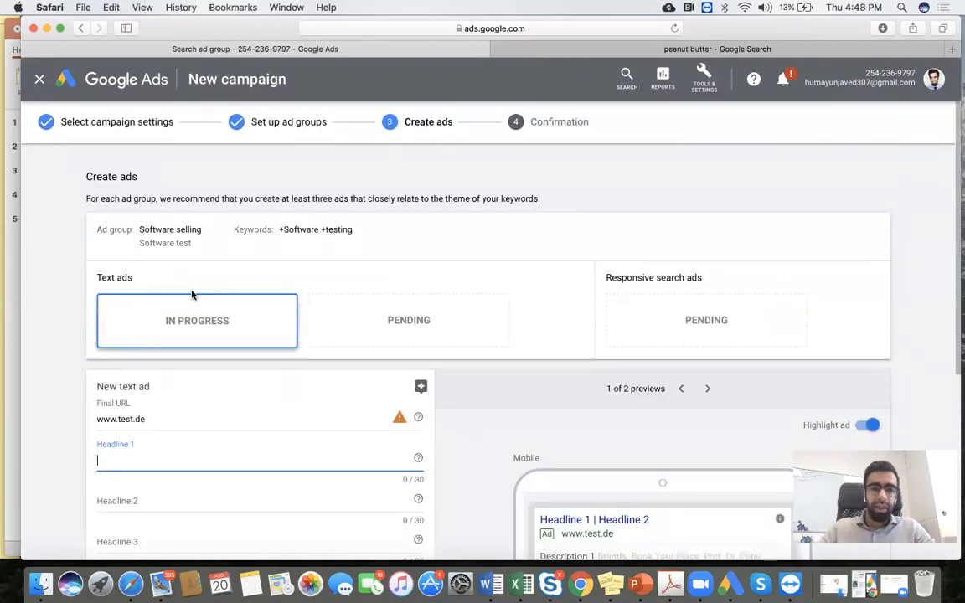
{"action": "scroll", "coordinate": [192, 293], "scroll_direction": "down", "scroll_amount": 5}
{"action": "scroll", "coordinate": [181, 277], "scroll_direction": "down", "scroll_amount": 1}
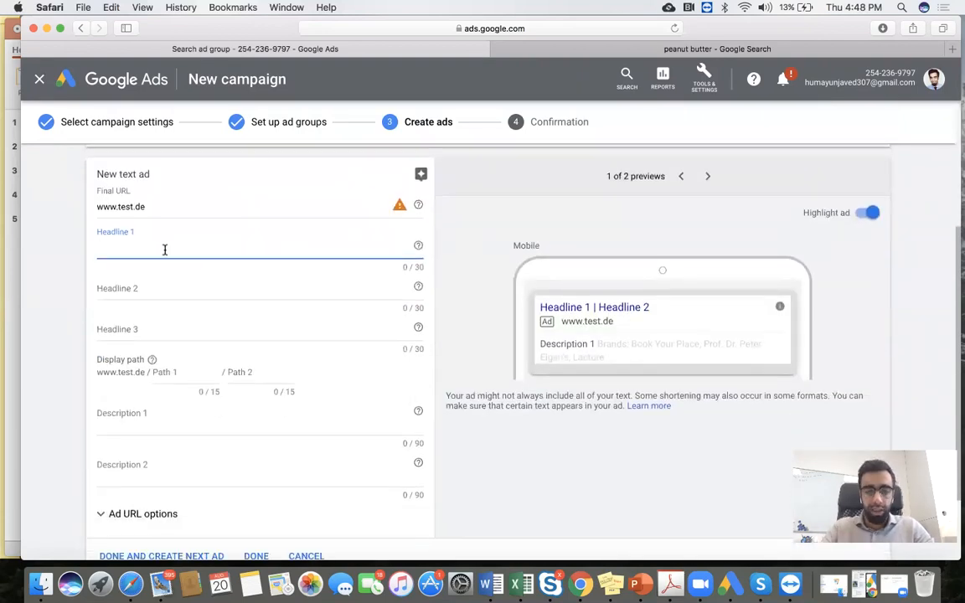
{"action": "type", "text": "Best "}
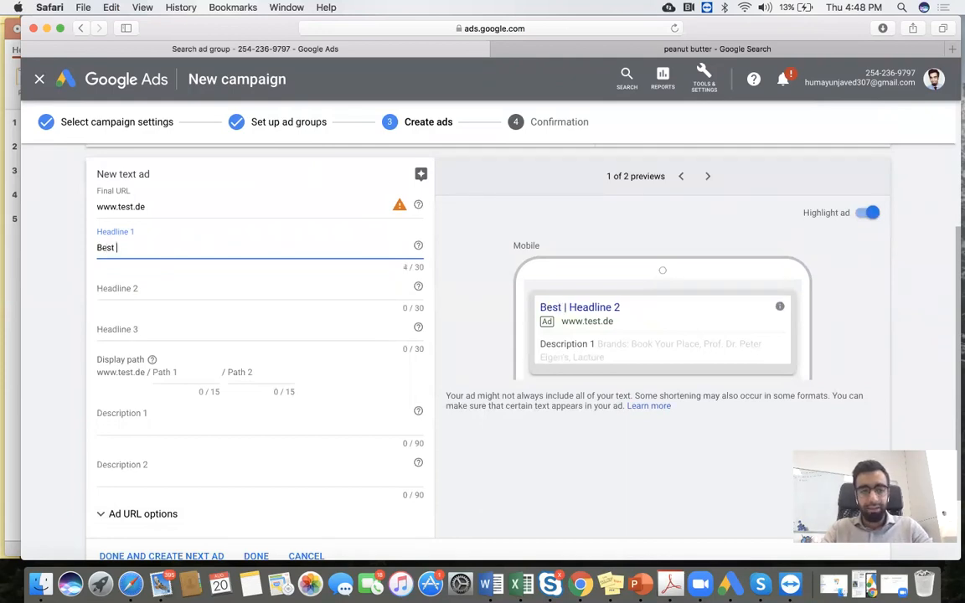
{"action": "type", "text": "Softw"}
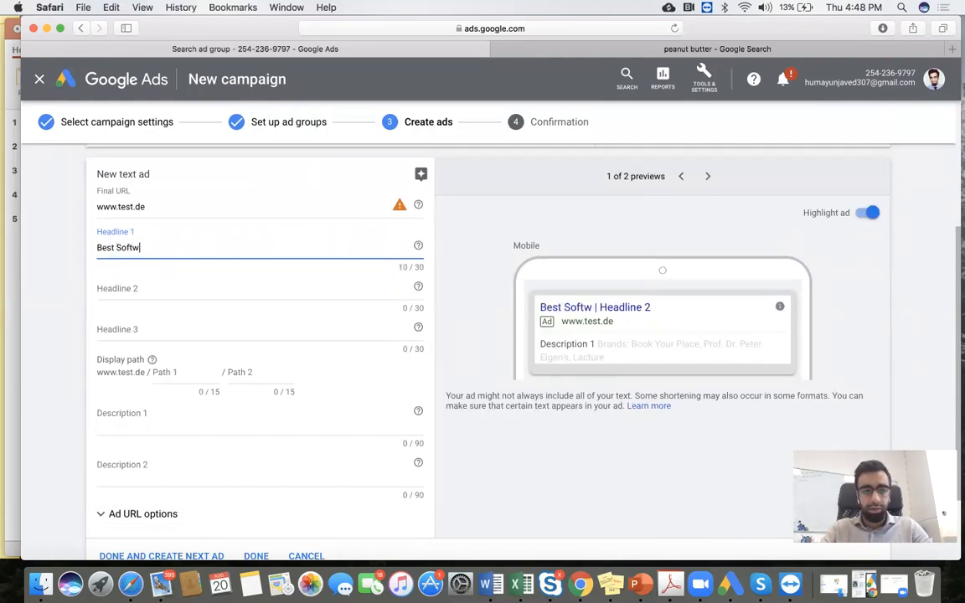
{"action": "type", "text": "are tes"}
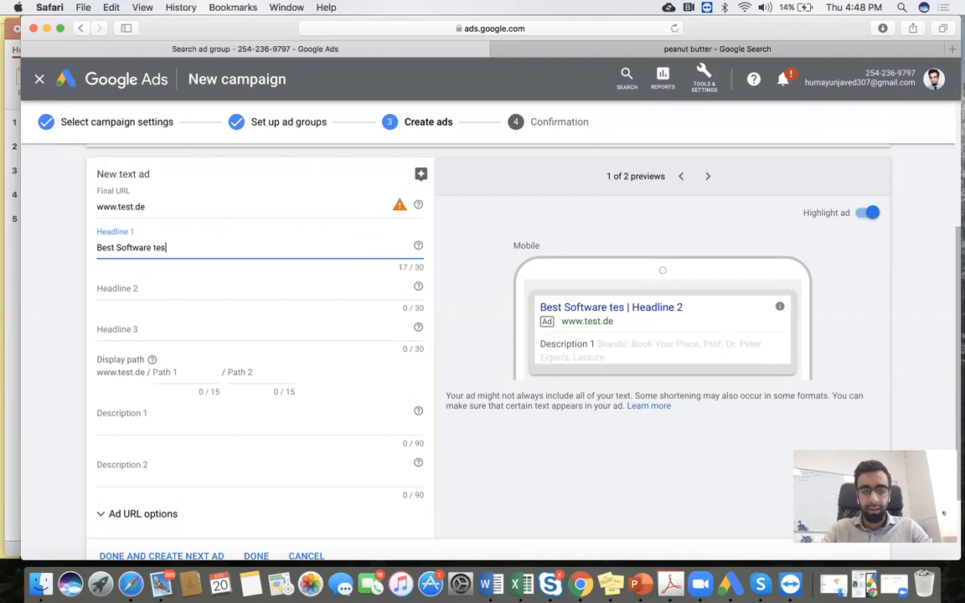
{"action": "type", "text": "ting Tool"}
Step: Try starting Headline 2 with "Clean your", and remove that text again
{"action": "left_click", "coordinate": [166, 287]}
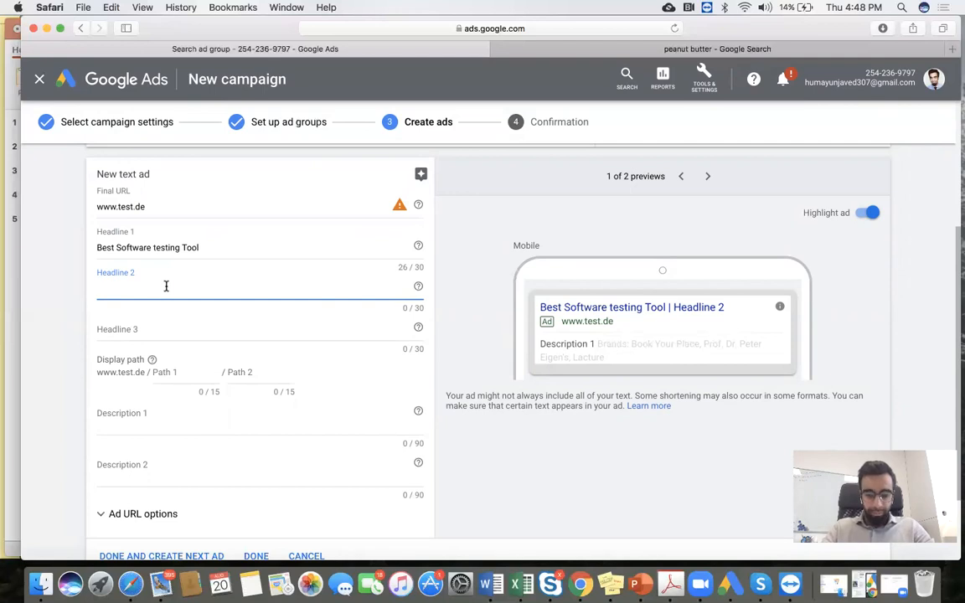
{"action": "type", "text": "Clea"}
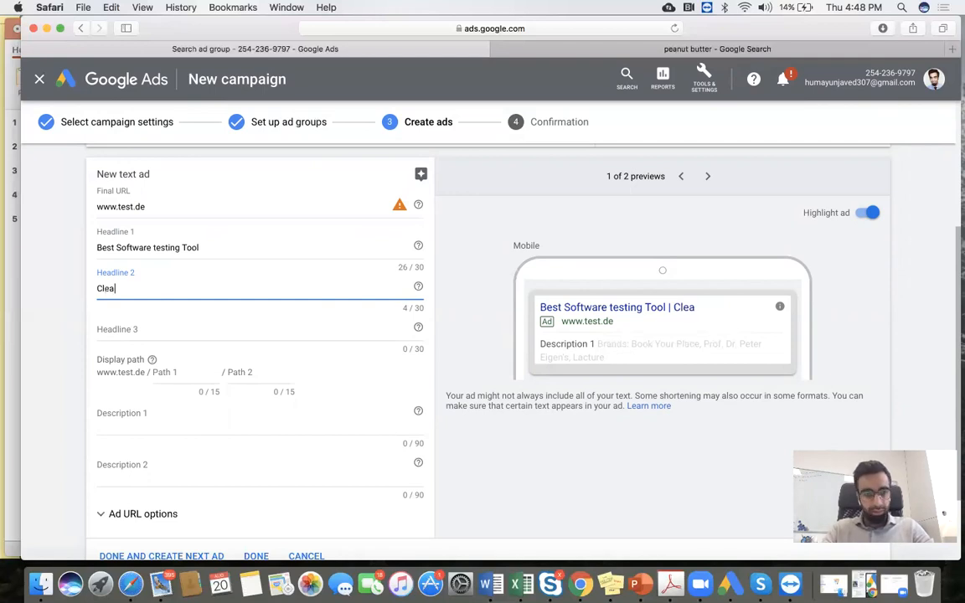
{"action": "type", "text": "n your"}
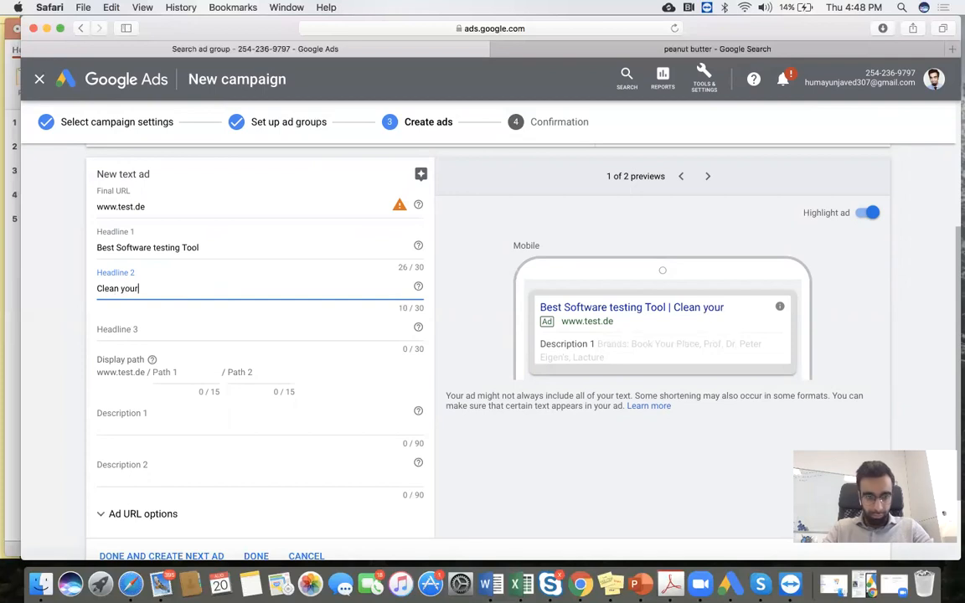
{"action": "key", "text": "BackSpace"}
{"action": "key", "text": "BackSpace"}
{"action": "key", "text": "BackSpace"}
{"action": "key", "text": "BackSpace"}
{"action": "key", "text": "BackSpace"}
{"action": "key", "text": "BackSpace"}
{"action": "key", "text": "BackSpace"}
{"action": "key", "text": "BackSpace"}
{"action": "key", "text": "BackSpace"}
Step: Set Headline 2 of the text ad to "Increase the speed of tool"
{"action": "type", "text": "Increase the sppe"}
{"action": "key", "text": "BackSpace"}
{"action": "key", "text": "BackSpace"}
{"action": "key", "text": "BackSpace"}
{"action": "type", "text": "peed of"}
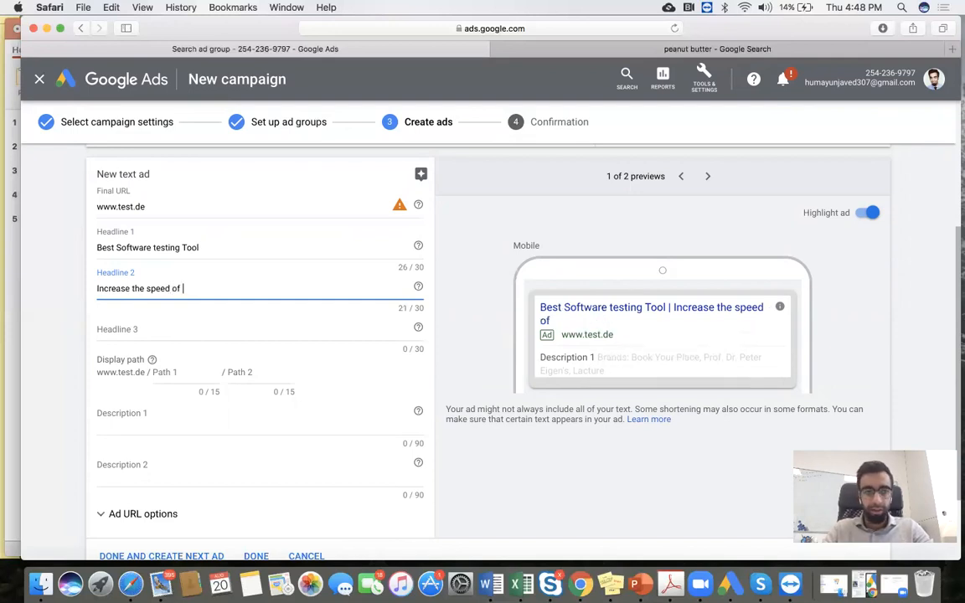
{"action": "type", "text": "tool"}
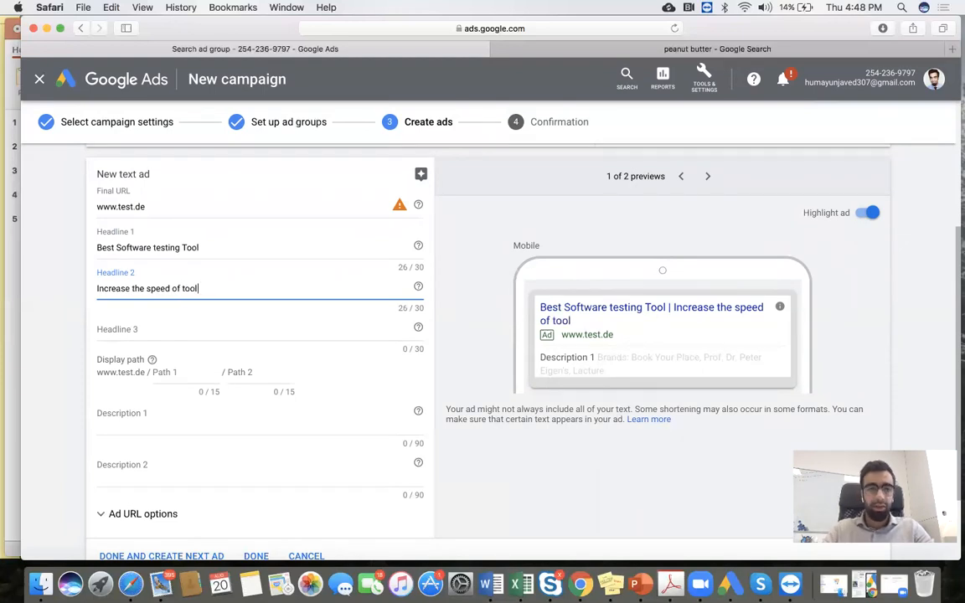
Step: Set Headline 3 of the text ad to "Test Germany"
{"action": "left_click", "coordinate": [177, 325]}
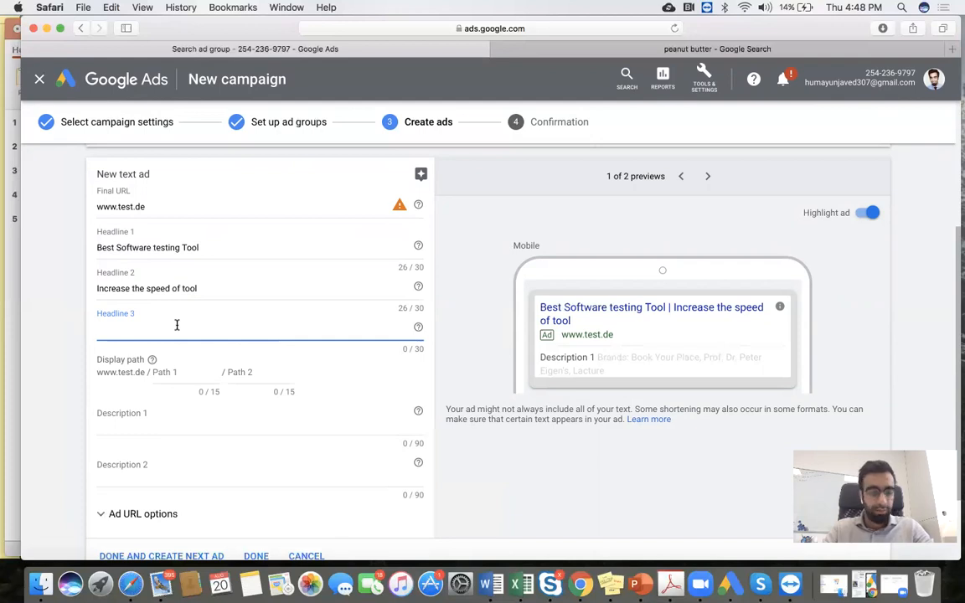
{"action": "type", "text": "Test"}
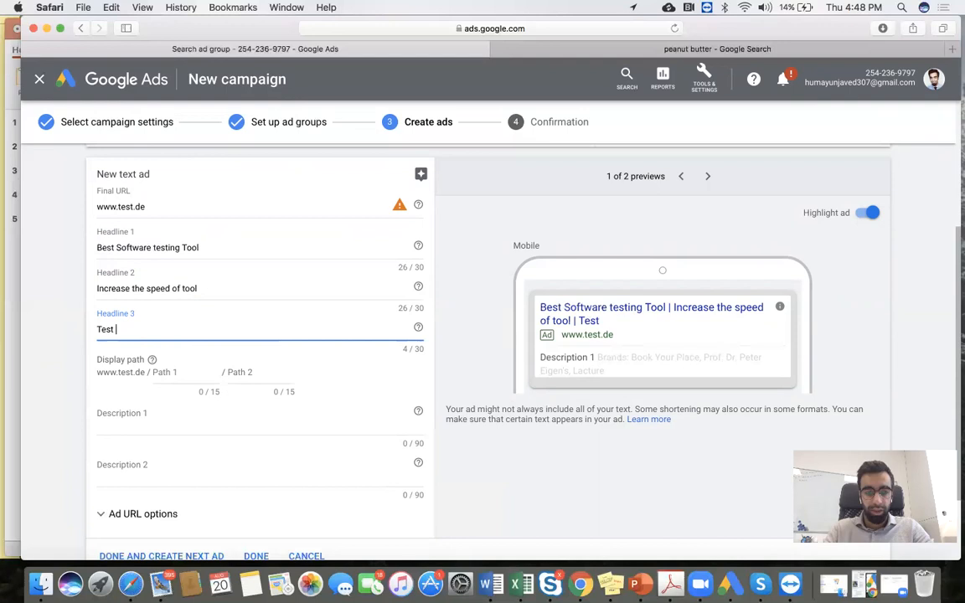
{"action": "type", "text": " Germany"}
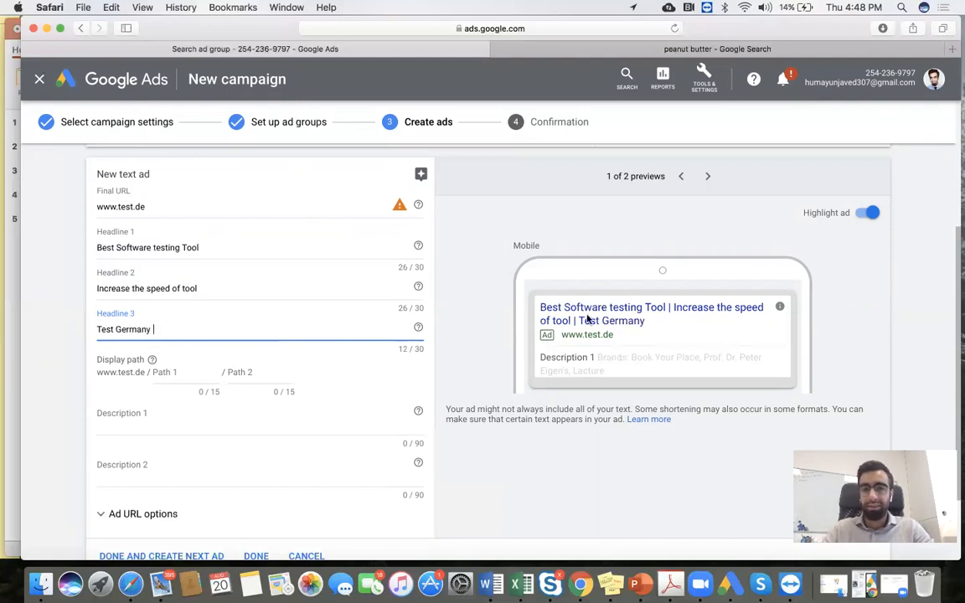
{"action": "left_click", "coordinate": [62, 369]}
{"action": "left_click", "coordinate": [210, 329]}
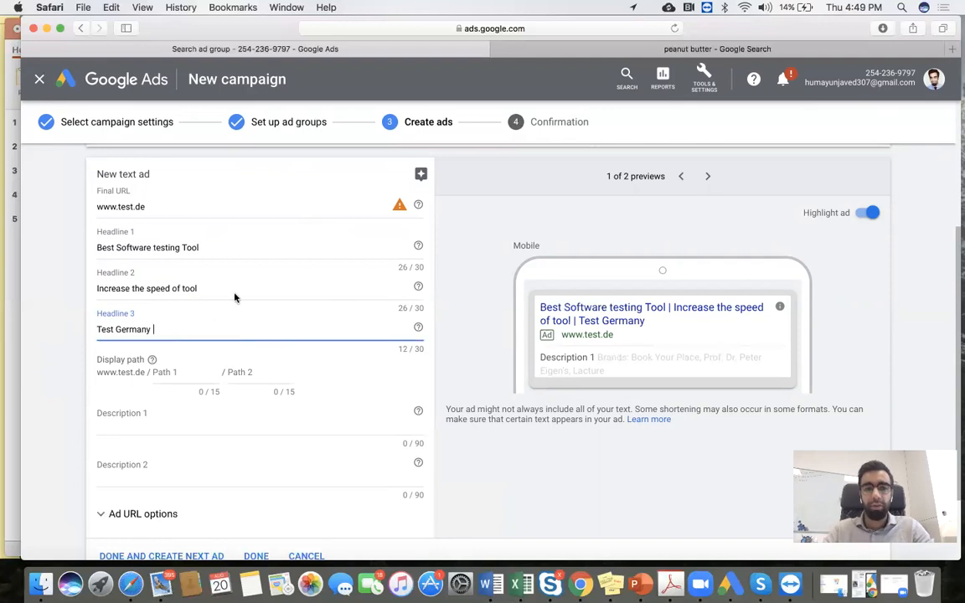
{"action": "left_click", "coordinate": [248, 287]}
{"action": "left_click", "coordinate": [64, 388]}
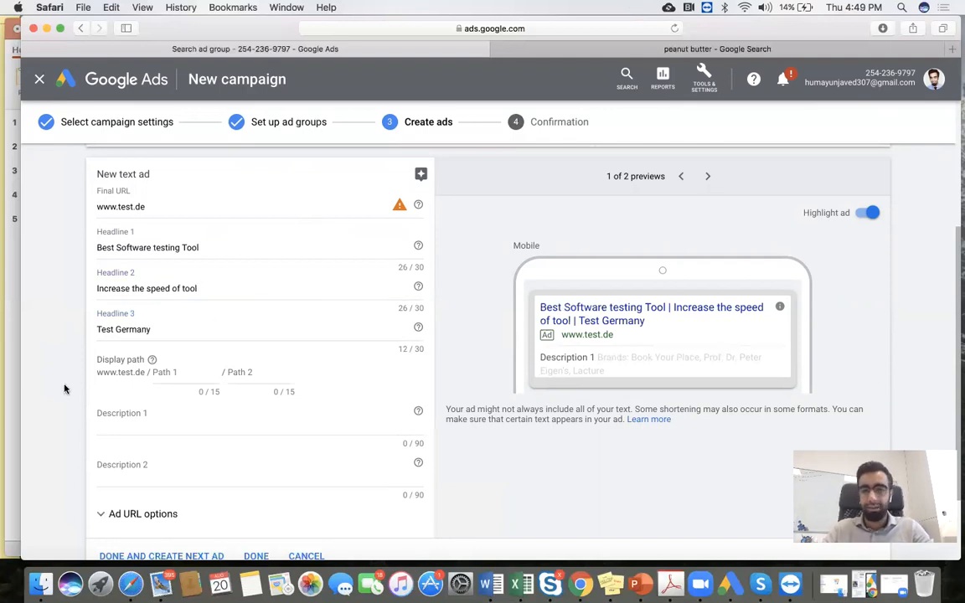
Step: Enter "We sell quality software testing tool to our customers." as the first sentence of Description 1
{"action": "scroll", "coordinate": [64, 404], "scroll_direction": "down", "scroll_amount": 2}
{"action": "left_click", "coordinate": [150, 381]}
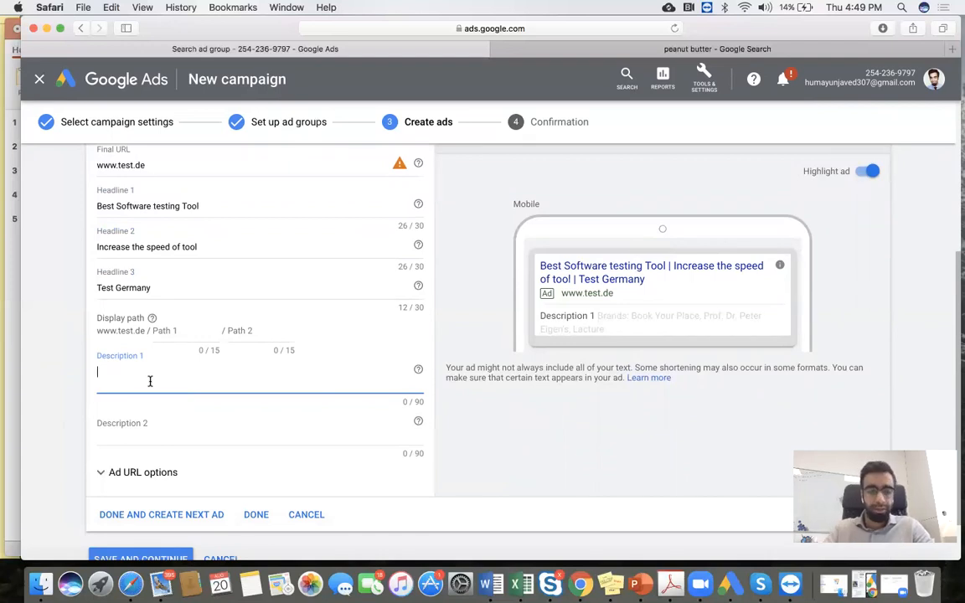
{"action": "type", "text": "W"}
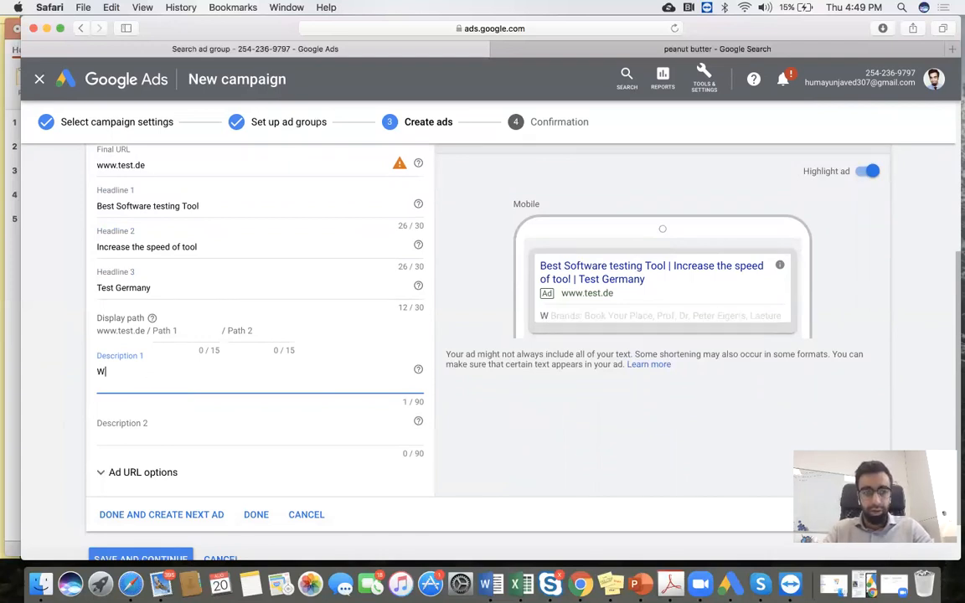
{"action": "type", "text": "e sell"}
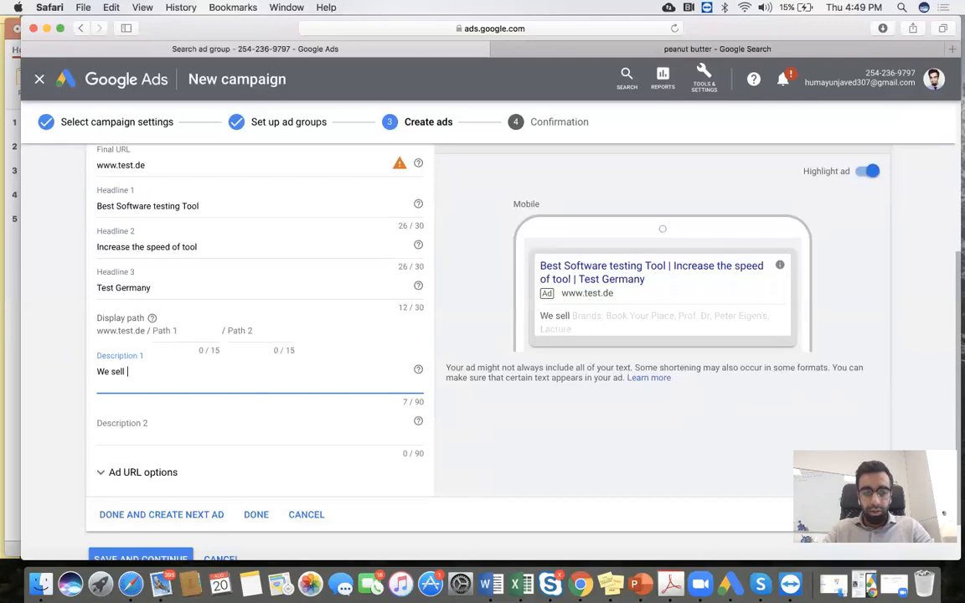
{"action": "type", "text": " quality s"}
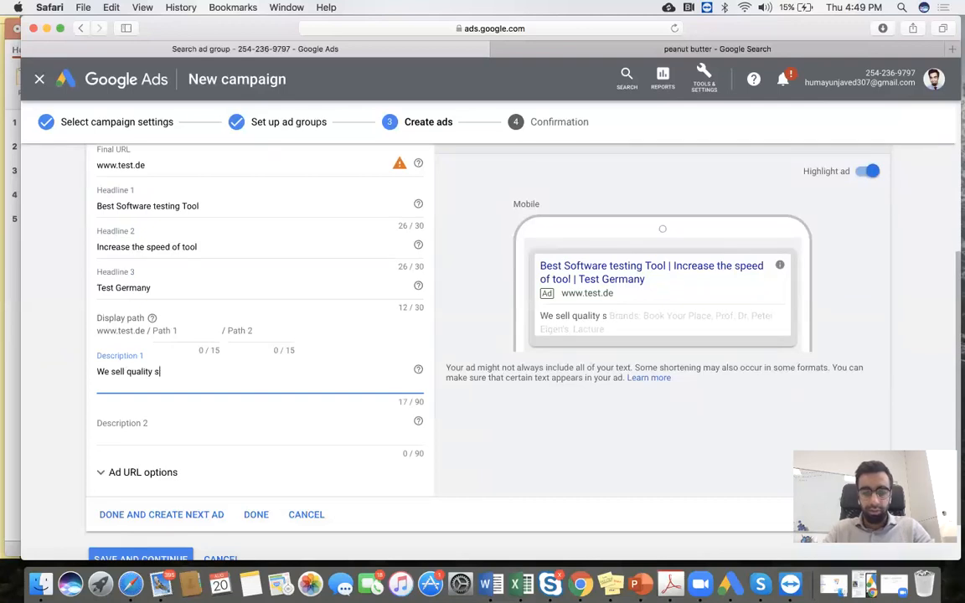
{"action": "type", "text": "oftware "}
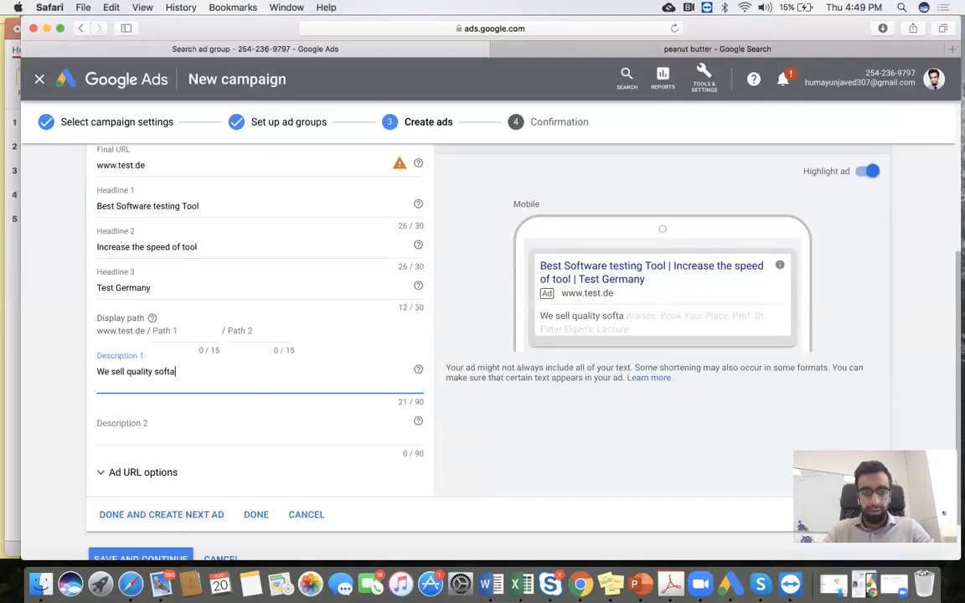
{"action": "type", "text": "te"}
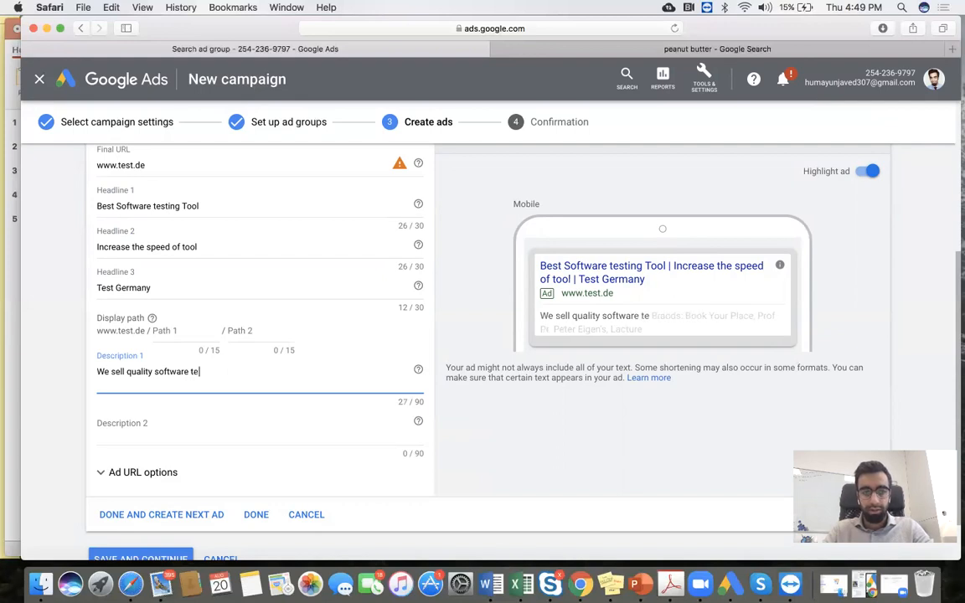
{"action": "type", "text": "sting tool"}
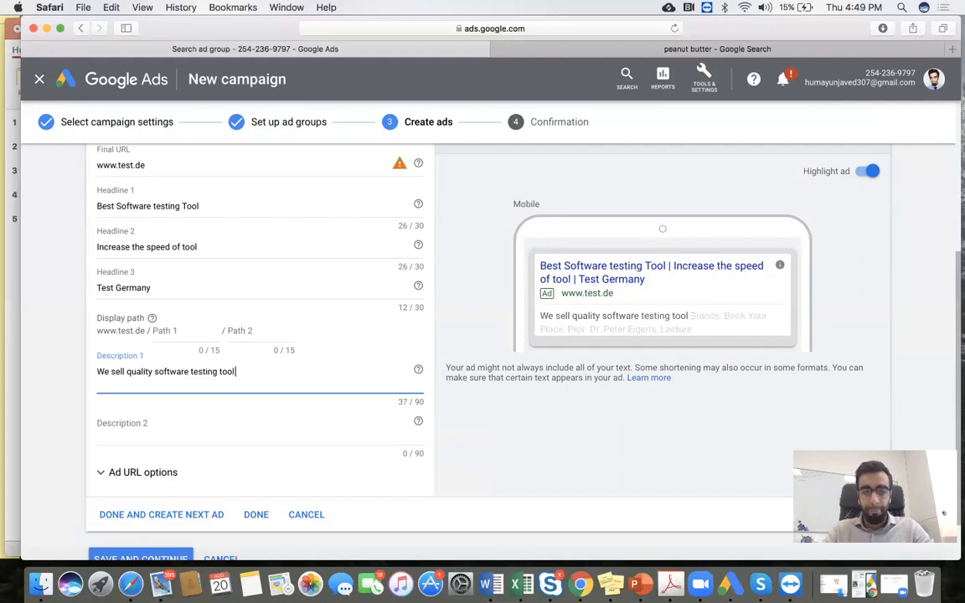
{"action": "type", "text": " to our c"}
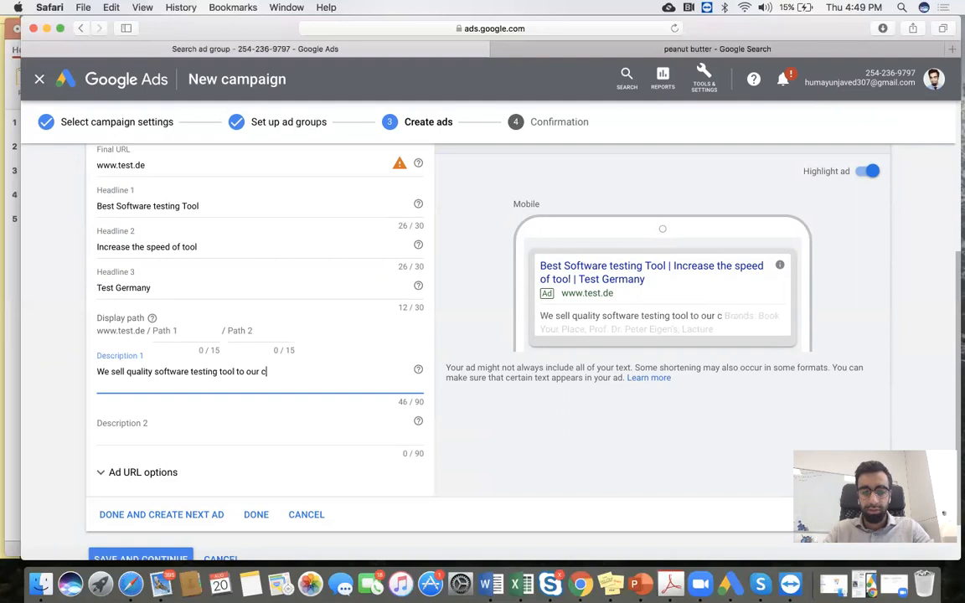
{"action": "type", "text": "ustomers."}
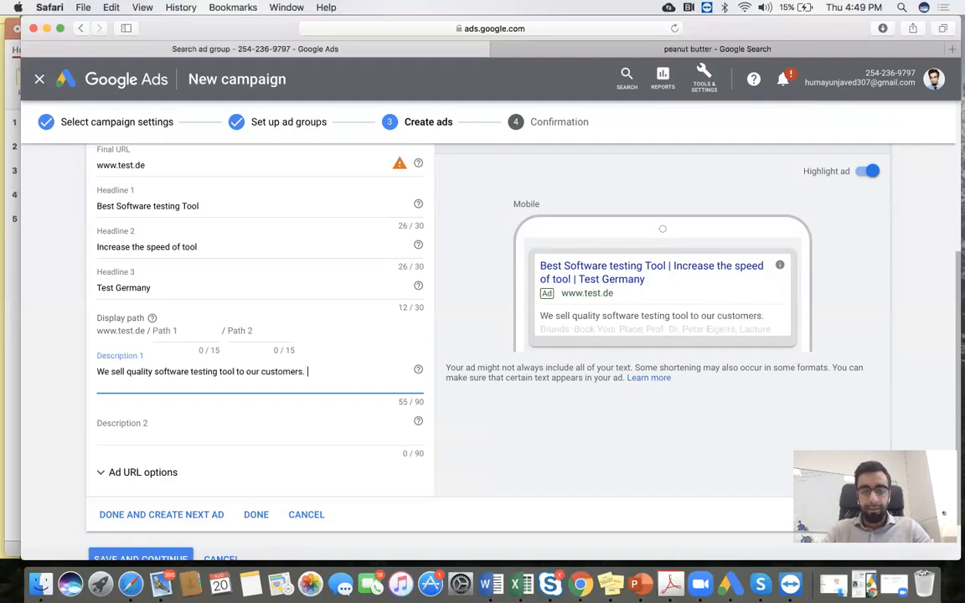
Step: Continue Description 1 with the second sentence "With our tools you can test your"
{"action": "type", "text": " With ou"}
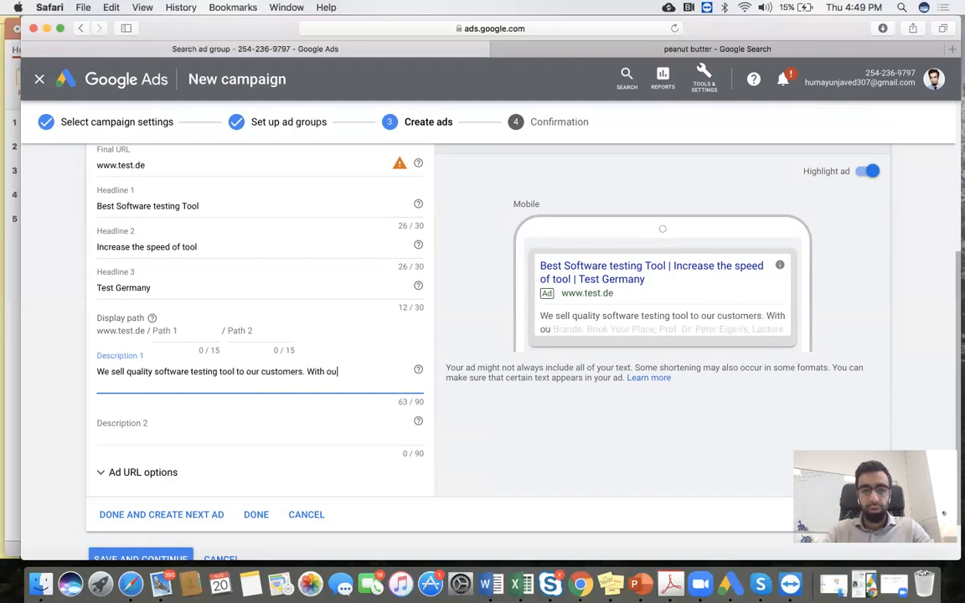
{"action": "type", "text": "r to"}
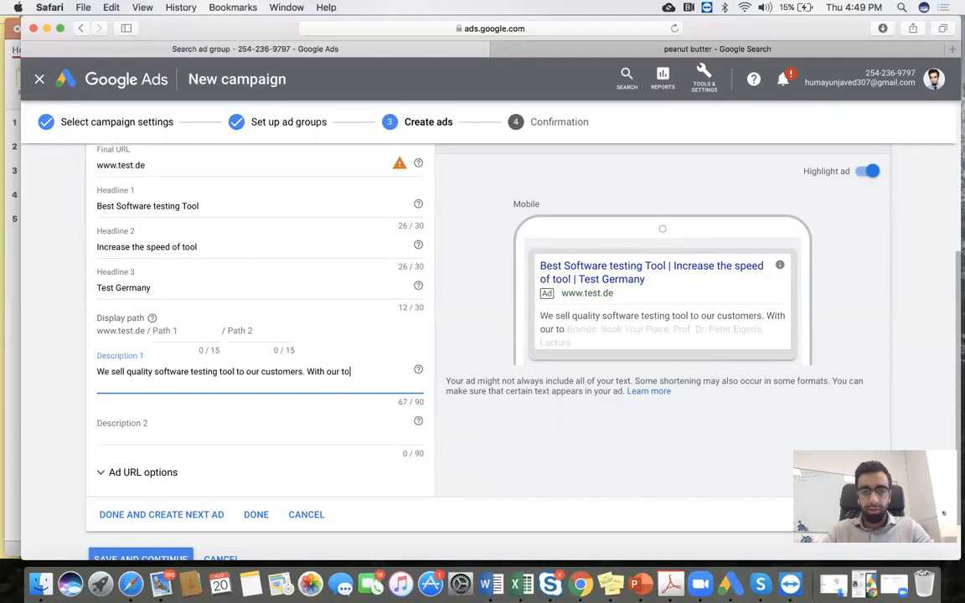
{"action": "type", "text": "ols  you c"}
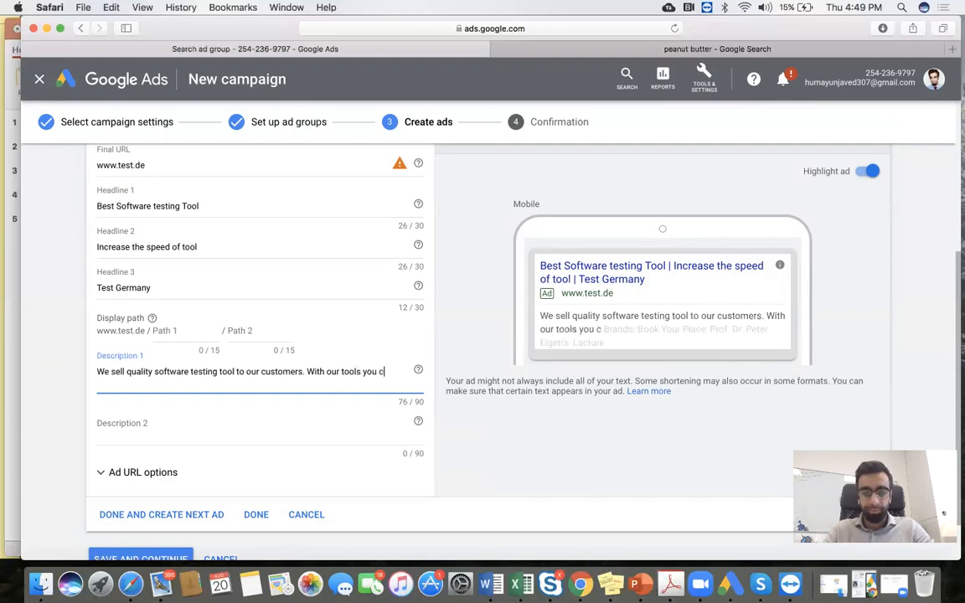
{"action": "type", "text": "an test tyour"}
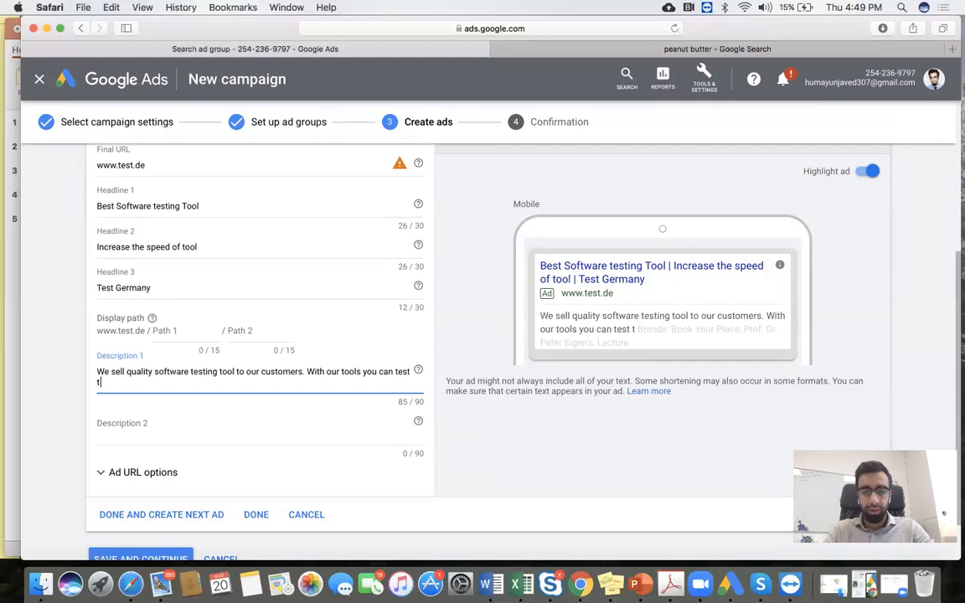
{"action": "key", "text": "BackSpace"}
{"action": "key", "text": "BackSpace"}
{"action": "key", "text": "BackSpace"}
{"action": "key", "text": "BackSpace"}
{"action": "key", "text": "BackSpace"}
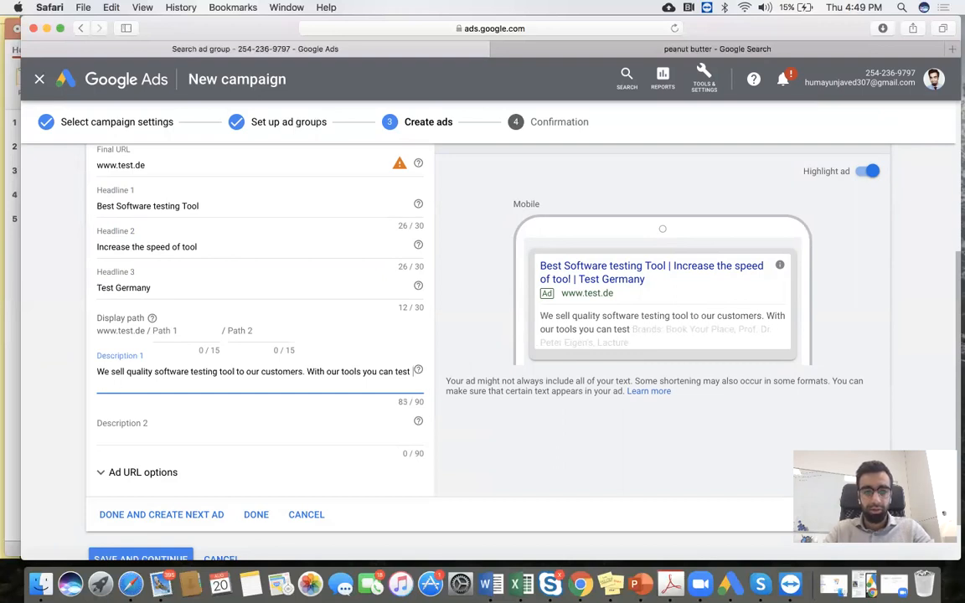
{"action": "type", "text": "your s"}
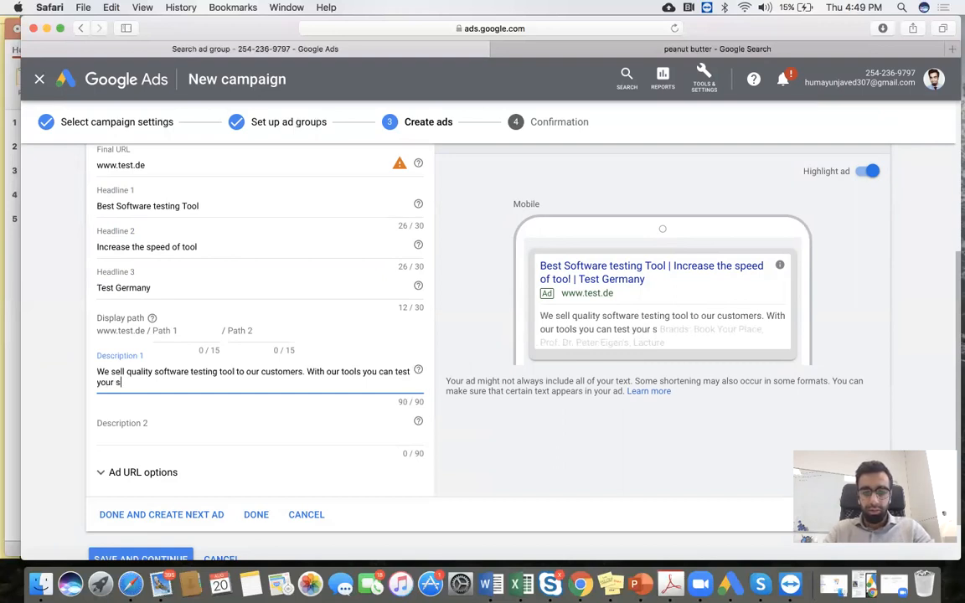
Step: Try ending the second sentence of Description 1 with "software", and remove that word again
{"action": "type", "text": "oftware"}
{"action": "key", "text": "BackSpace"}
{"action": "key", "text": "BackSpace"}
{"action": "key", "text": "BackSpace"}
{"action": "key", "text": "BackSpace"}
{"action": "key", "text": "BackSpace"}
{"action": "key", "text": "BackSpace"}
{"action": "key", "text": "BackSpace"}
{"action": "key", "text": "BackSpace"}
{"action": "key", "text": "BackSpace"}
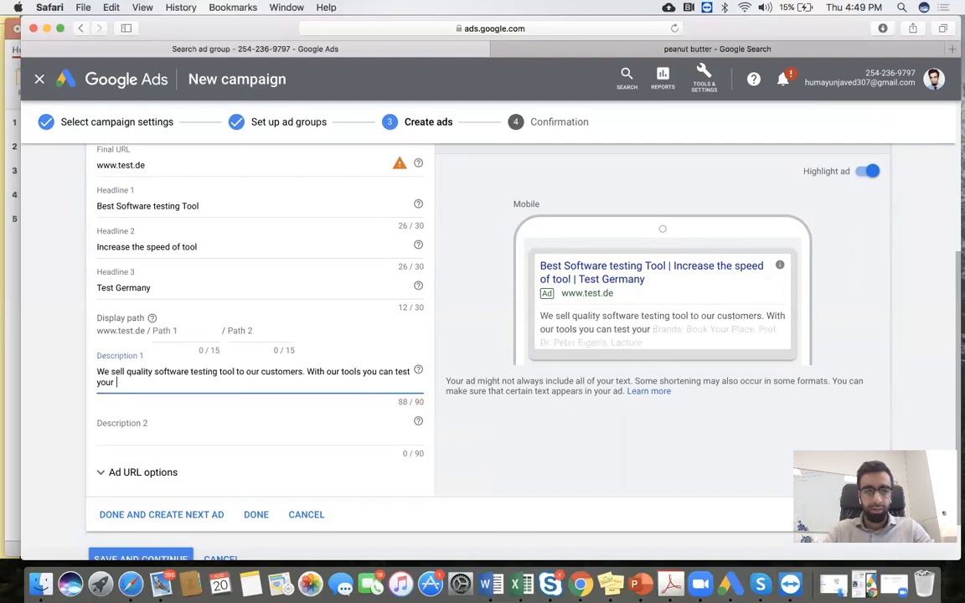
{"action": "key", "text": "BackSpace"}
{"action": "key", "text": "BackSpace"}
{"action": "key", "text": "BackSpace"}
{"action": "key", "text": "BackSpace"}
Step: Close the second sentence of Description 1 as "With our tools you can test your."
{"action": "type", "text": "your PC"}
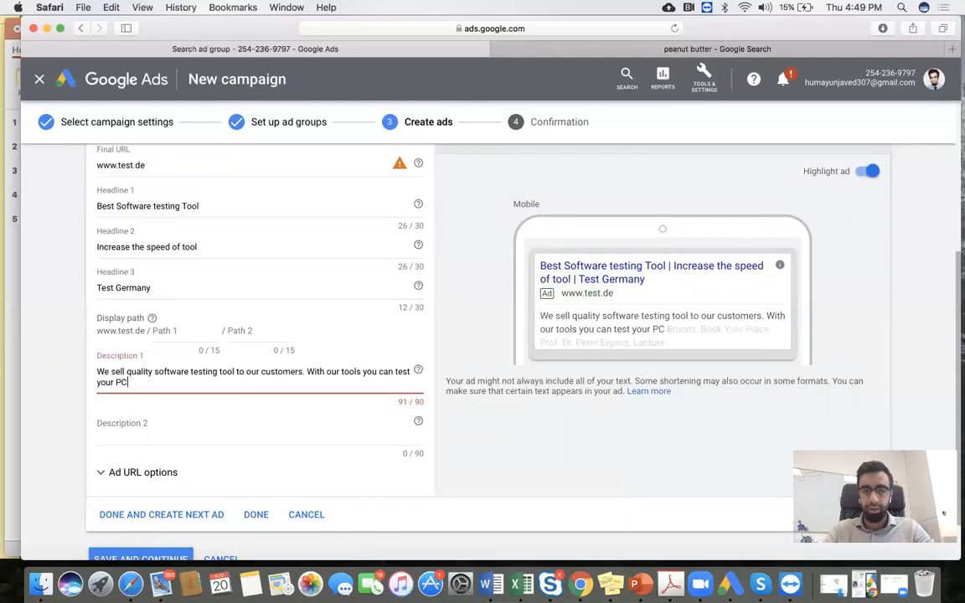
{"action": "key", "text": "BackSpace"}
{"action": "key", "text": "BackSpace"}
{"action": "key", "text": "BackSpace"}
{"action": "type", "text": "."}
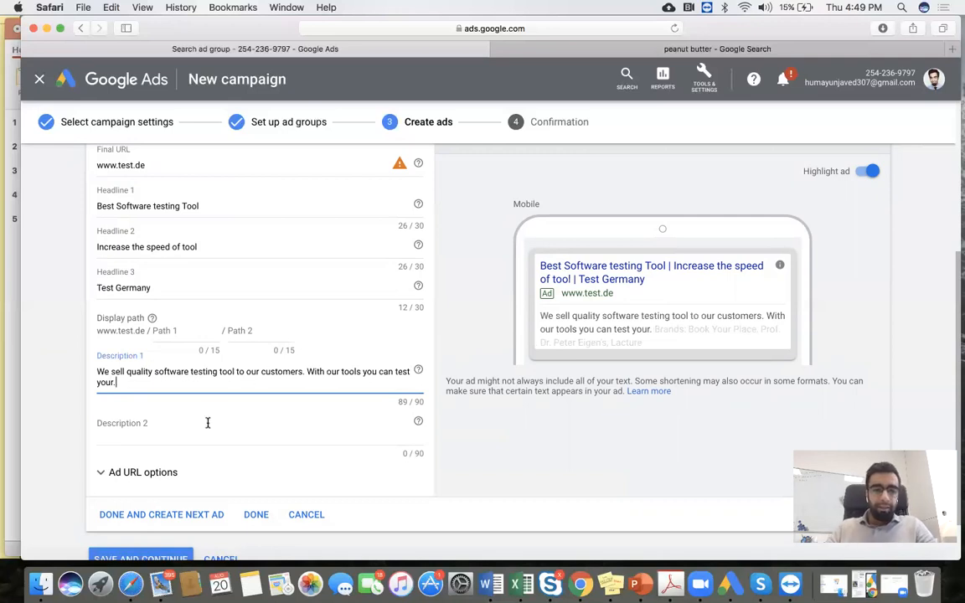
Step: Start Description 2 of the text ad with "We have 30 days trial"
{"action": "left_click", "coordinate": [208, 423]}
{"action": "type", "text": "wE HAVE"}
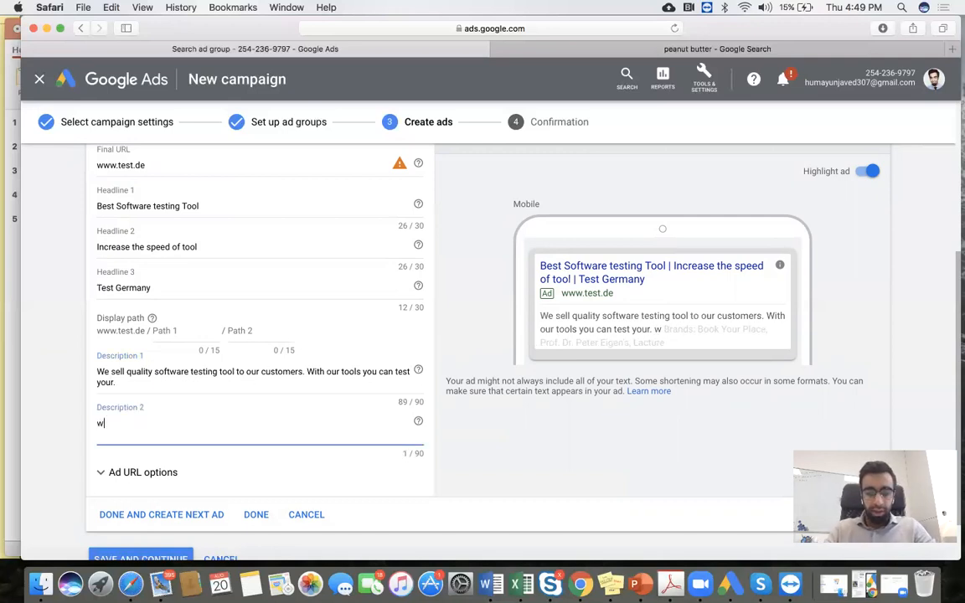
{"action": "key", "text": "BackSpace"}
{"action": "key", "text": "BackSpace"}
{"action": "key", "text": "BackSpace"}
{"action": "key", "text": "BackSpace"}
{"action": "key", "text": "BackSpace"}
{"action": "key", "text": "BackSpace"}
{"action": "key", "text": "BackSpace"}
{"action": "key", "text": "BackSpace"}
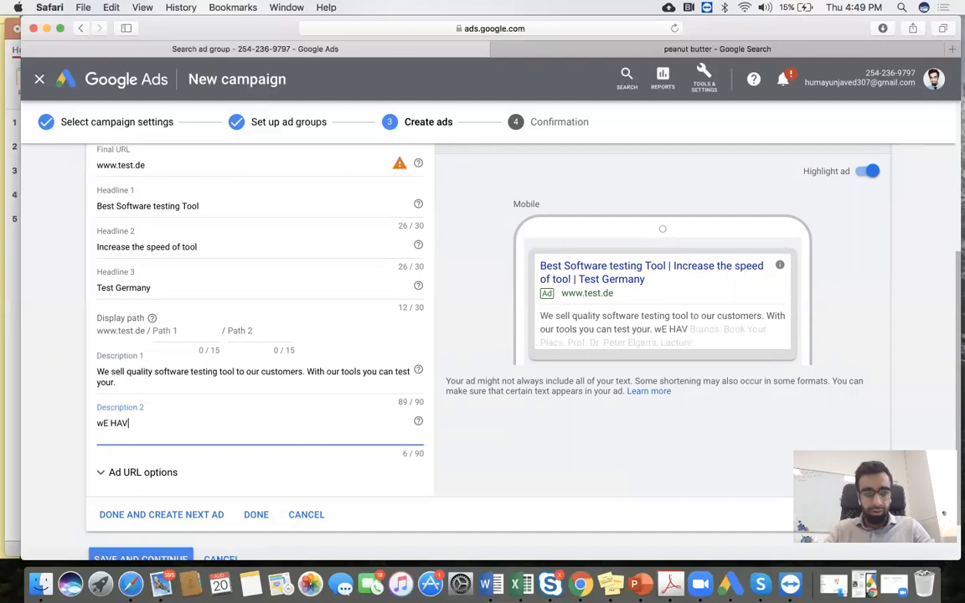
{"action": "type", "text": "We"}
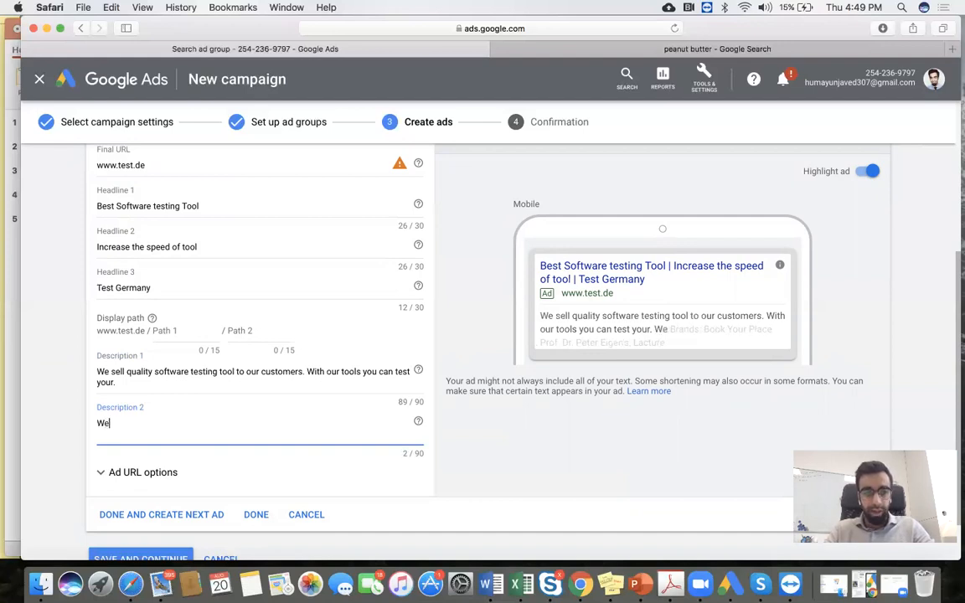
{"action": "type", "text": " have 30 days trial"}
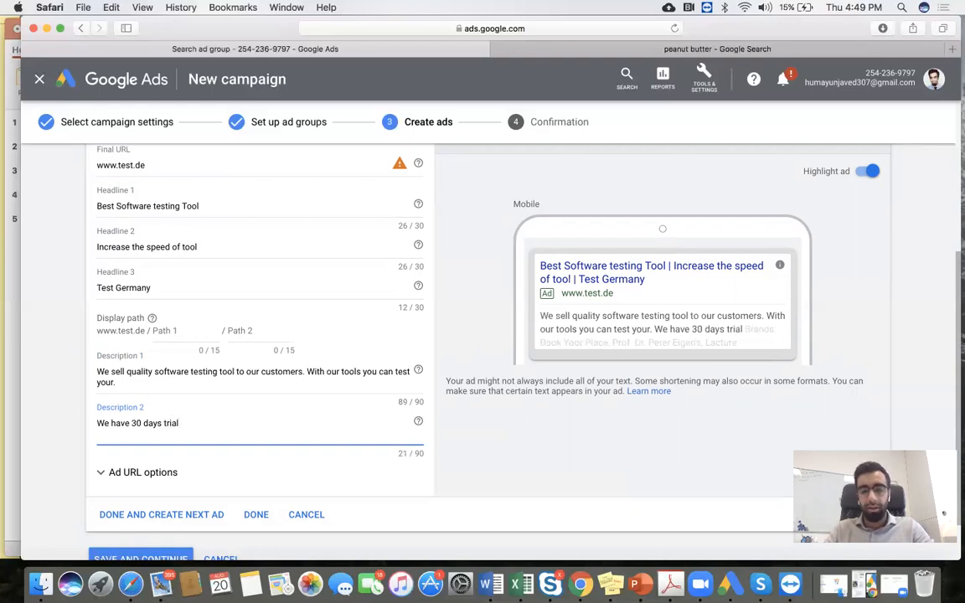
Step: Complete Description 2 with the words "with payback guarantee"
{"action": "type", "text": " with paye"}
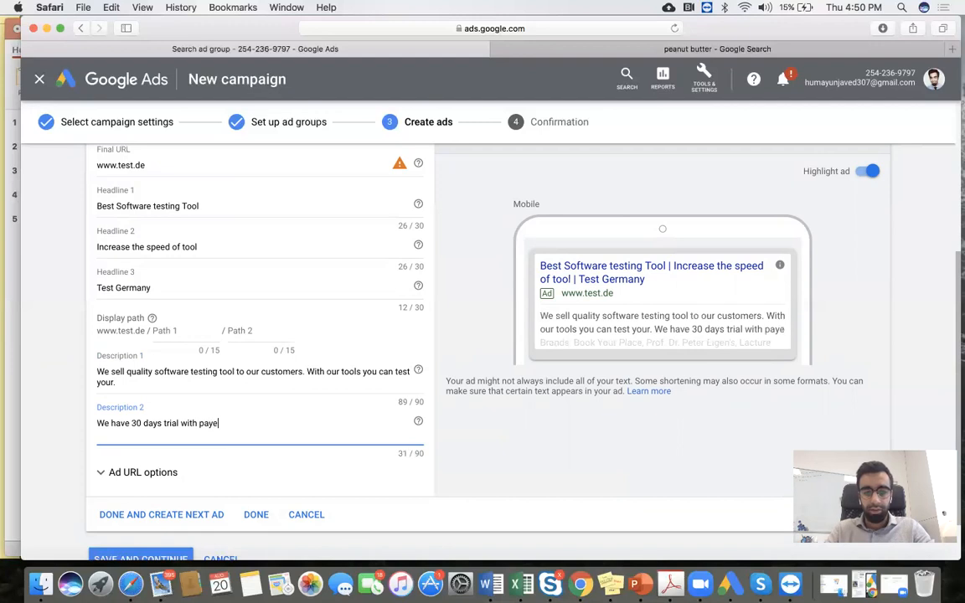
{"action": "key", "text": "BackSpace"}
{"action": "type", "text": "b"}
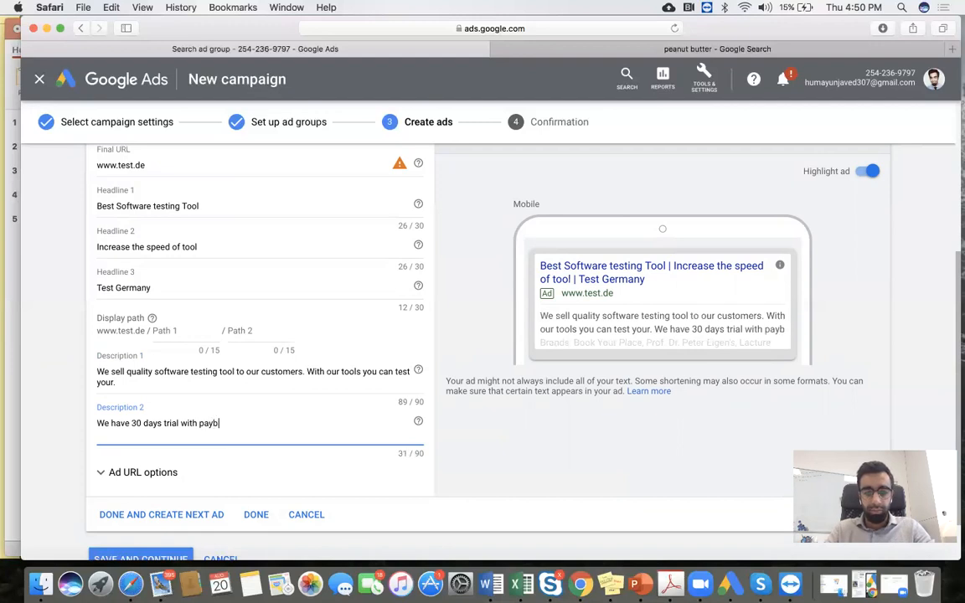
{"action": "type", "text": "ack guarantee"}
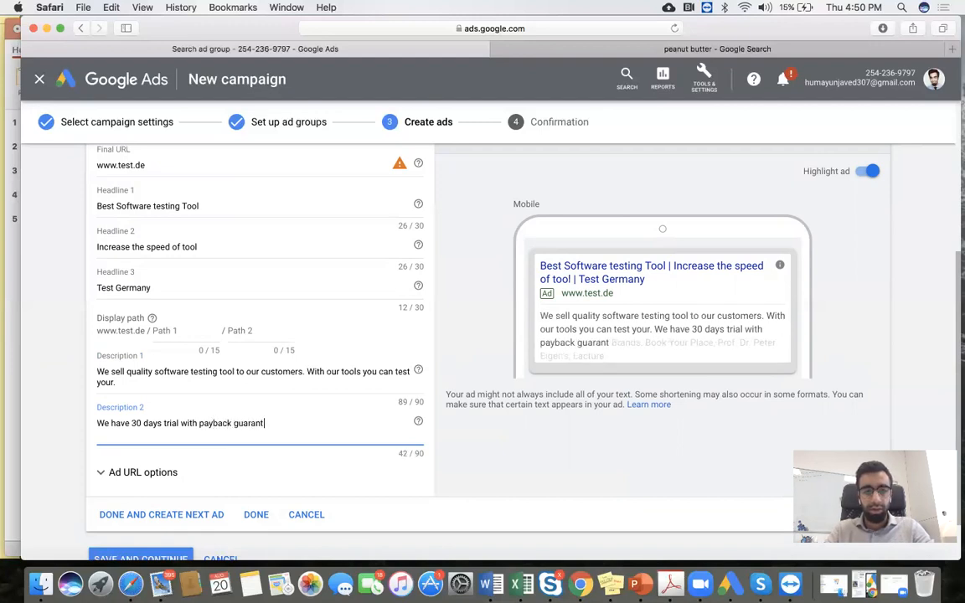
{"action": "right_click", "coordinate": [258, 423]}
{"action": "left_click", "coordinate": [296, 429]}
{"action": "type", "text": ",....fmfn"}
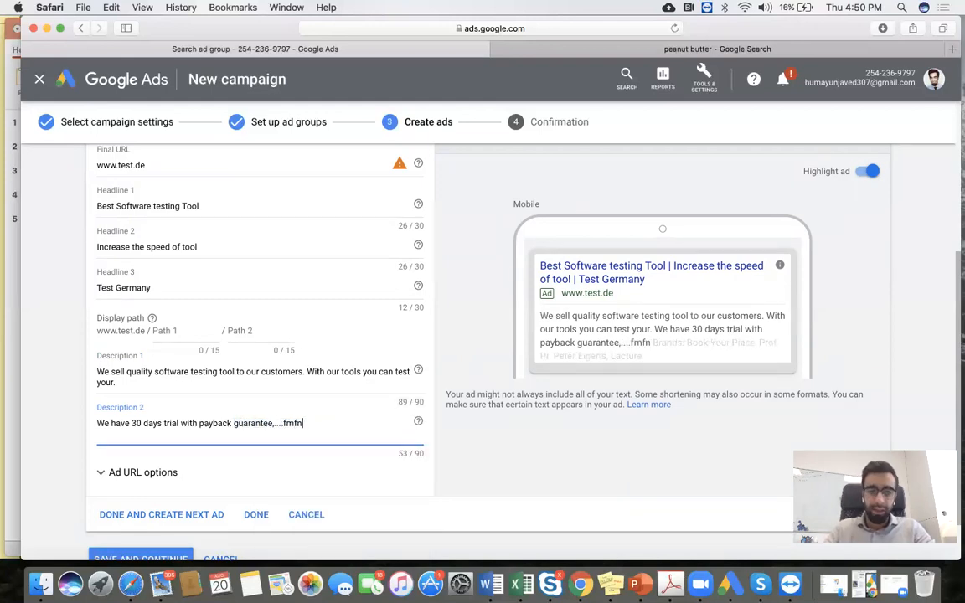
{"action": "key", "text": "BackSpace"}
{"action": "key", "text": "BackSpace"}
{"action": "key", "text": "BackSpace"}
{"action": "key", "text": "BackSpace"}
{"action": "key", "text": "BackSpace"}
{"action": "key", "text": "BackSpace"}
{"action": "key", "text": "BackSpace"}
{"action": "key", "text": "BackSpace"}
{"action": "key", "text": "BackSpace"}
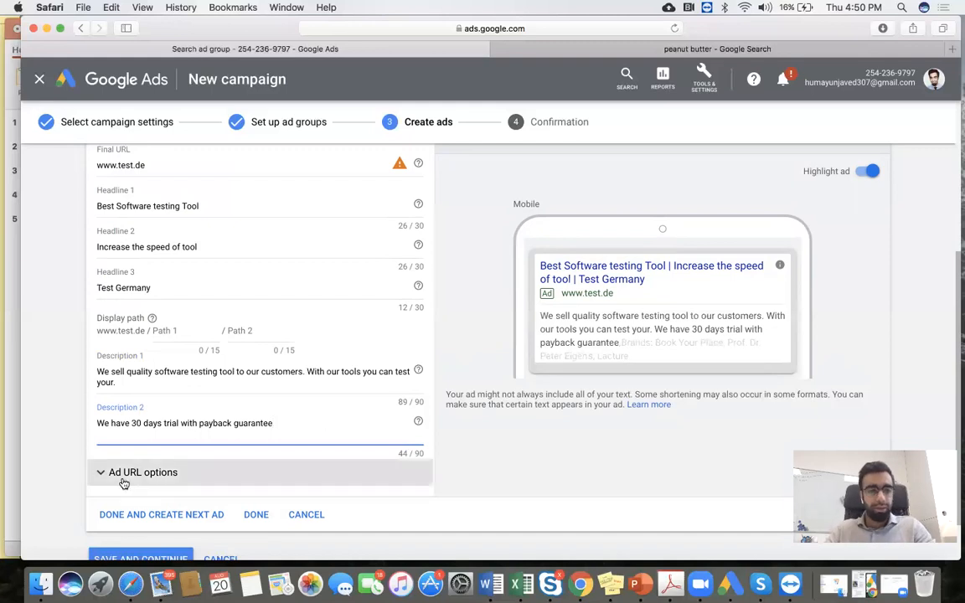
Step: Finish the text ad without creating another one, save the ads, and continue to the completed campaign
{"action": "scroll", "coordinate": [123, 483], "scroll_direction": "down", "scroll_amount": 2}
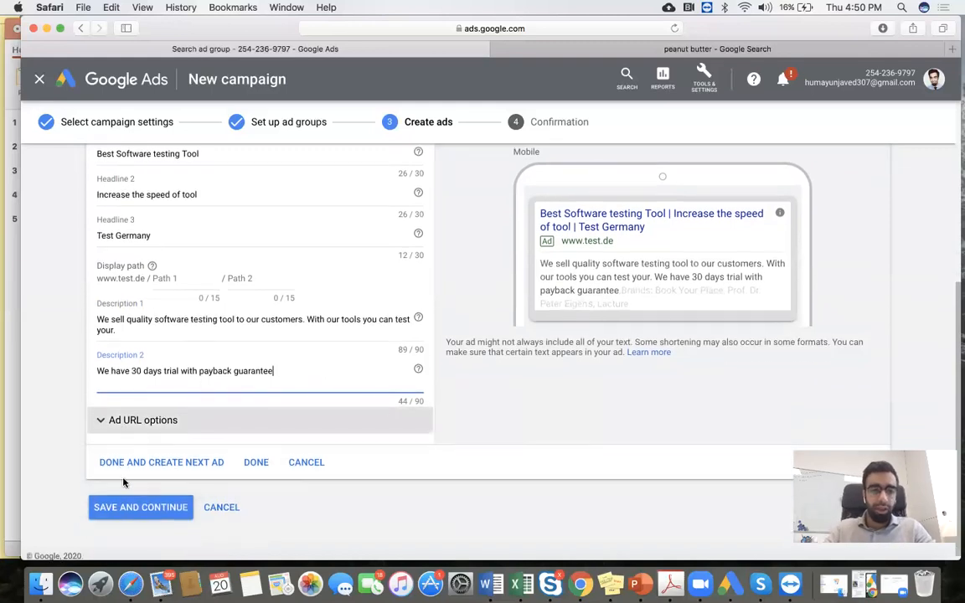
{"action": "left_click", "coordinate": [254, 462]}
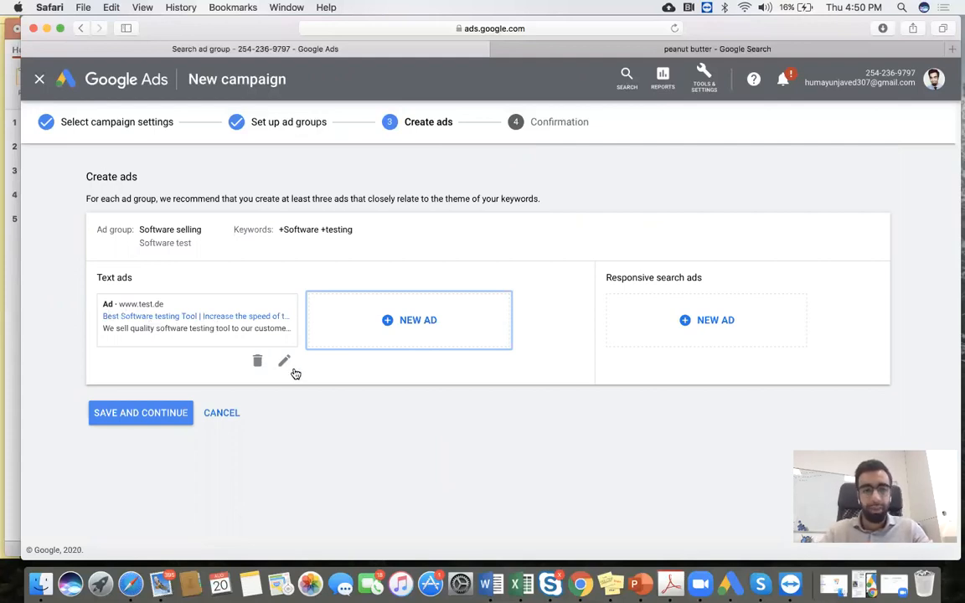
{"action": "left_click", "coordinate": [167, 408]}
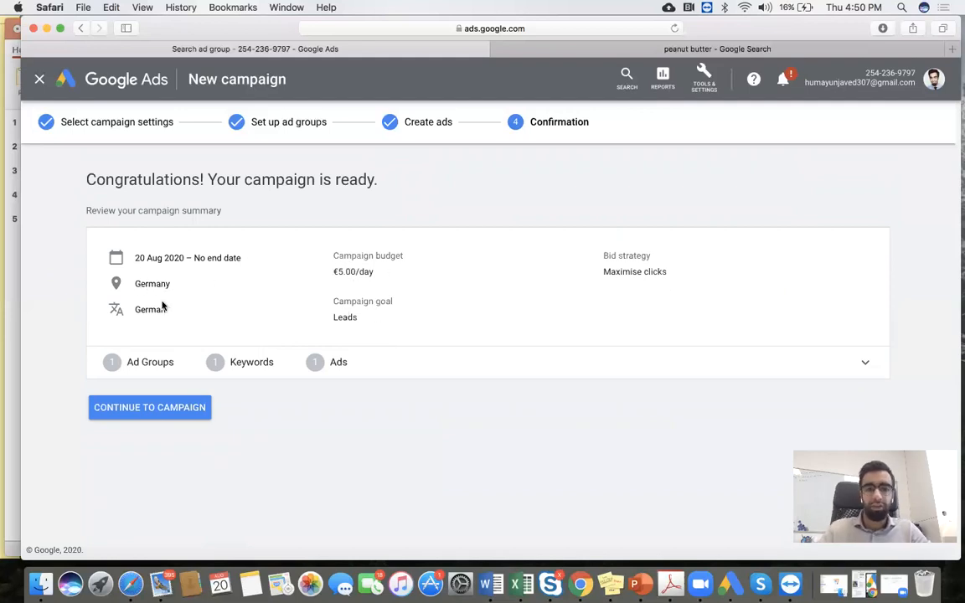
{"action": "left_click", "coordinate": [171, 409]}
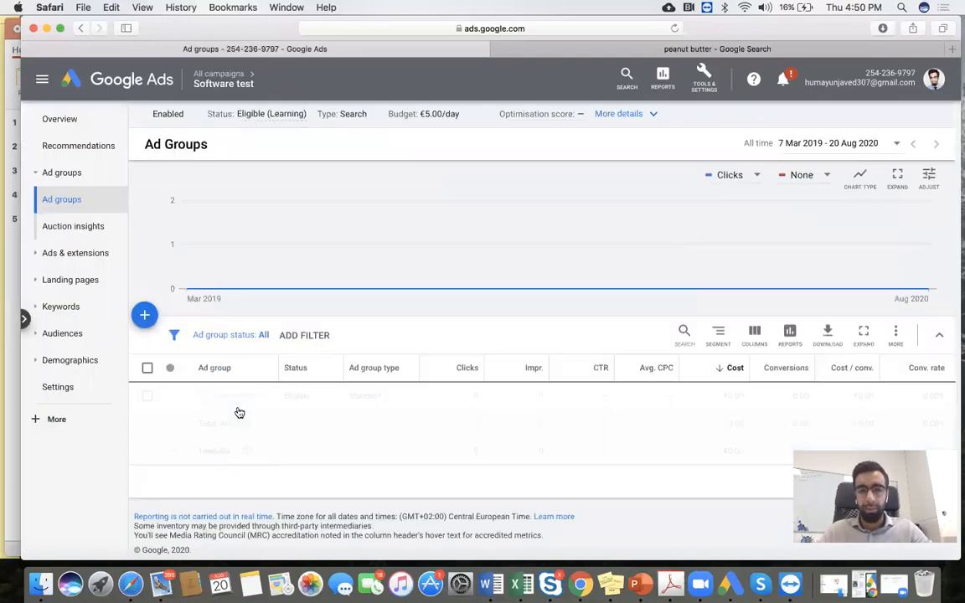
Step: Pause the "Software selling" ad group in the "Software test" campaign
{"action": "left_click", "coordinate": [175, 396]}
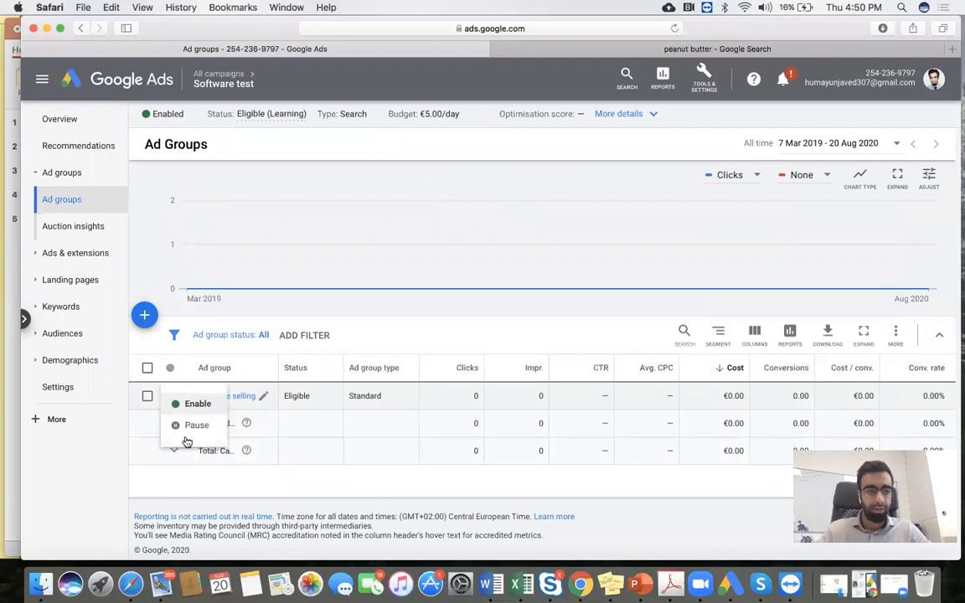
{"action": "left_click", "coordinate": [192, 426]}
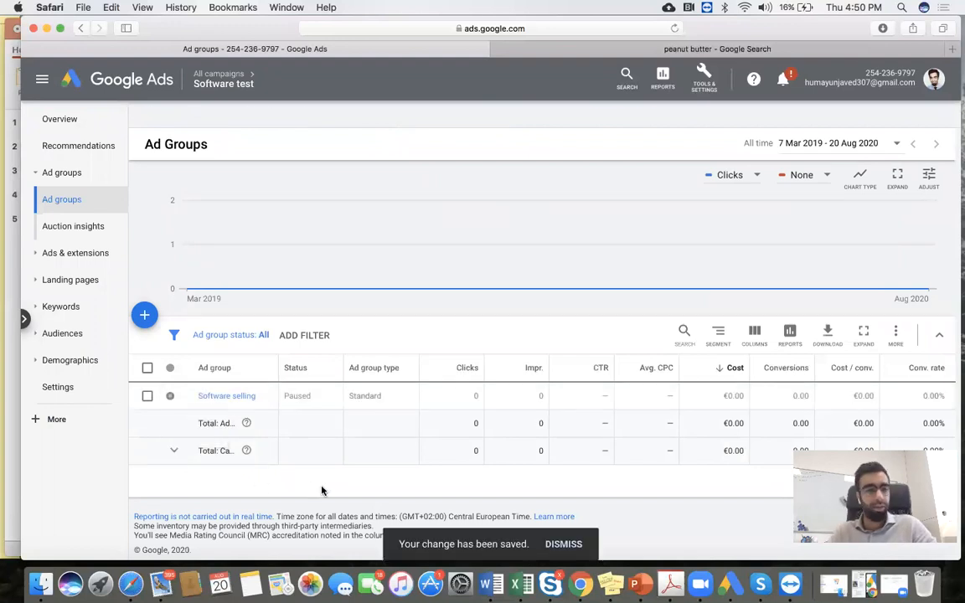
{"action": "scroll", "coordinate": [572, 402], "scroll_direction": "right", "scroll_amount": 1}
{"action": "scroll", "coordinate": [572, 401], "scroll_direction": "left", "scroll_amount": 1}
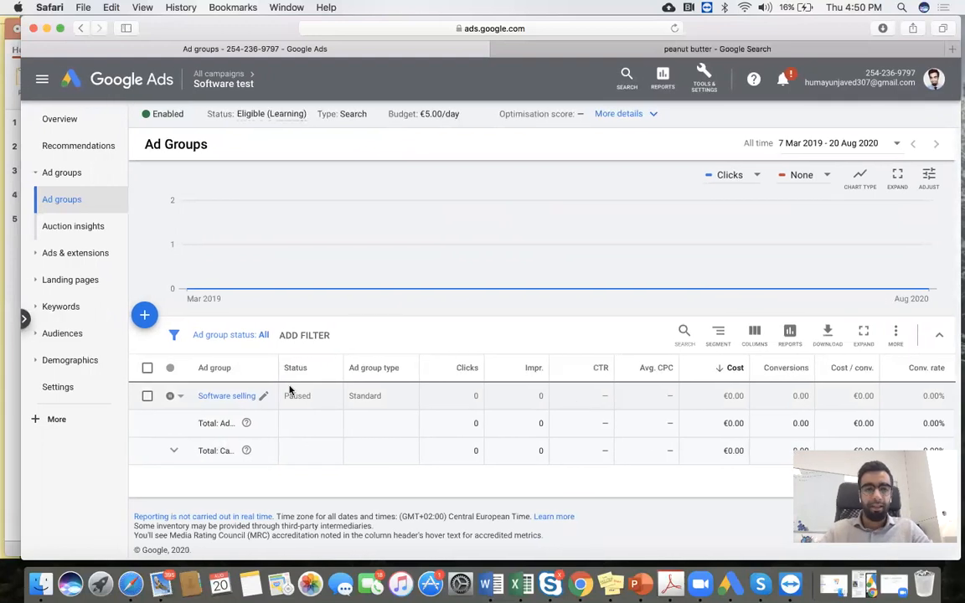